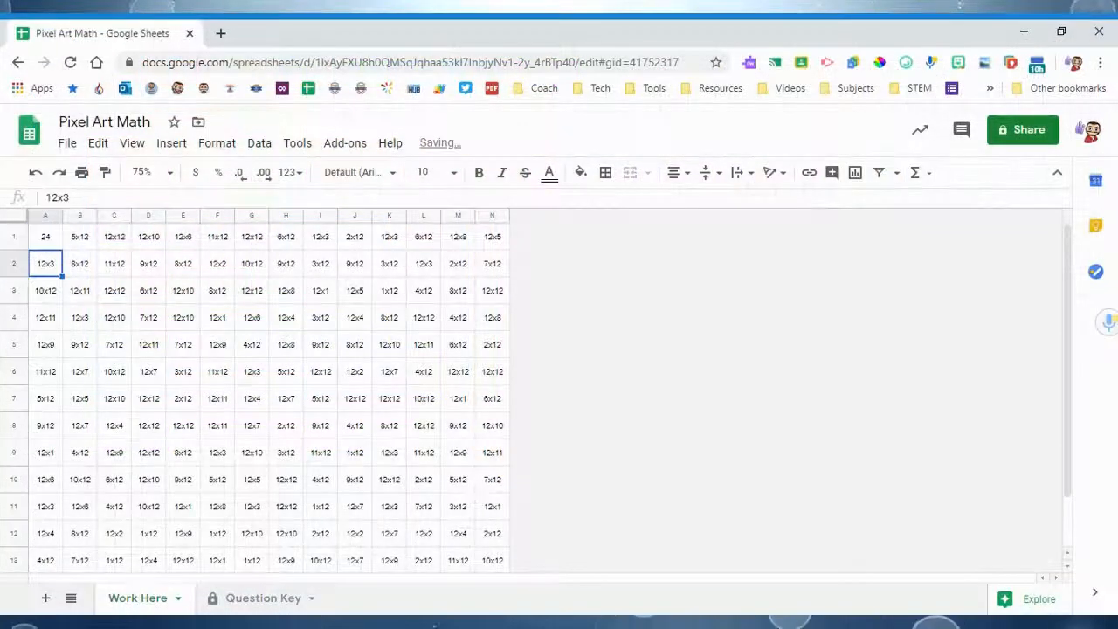
Answer the multiplication problems in cells B1 through G1 with 60, 144, 120, 72, 132 and 144.
left_click(80, 237)
type("60")
key("Tab")
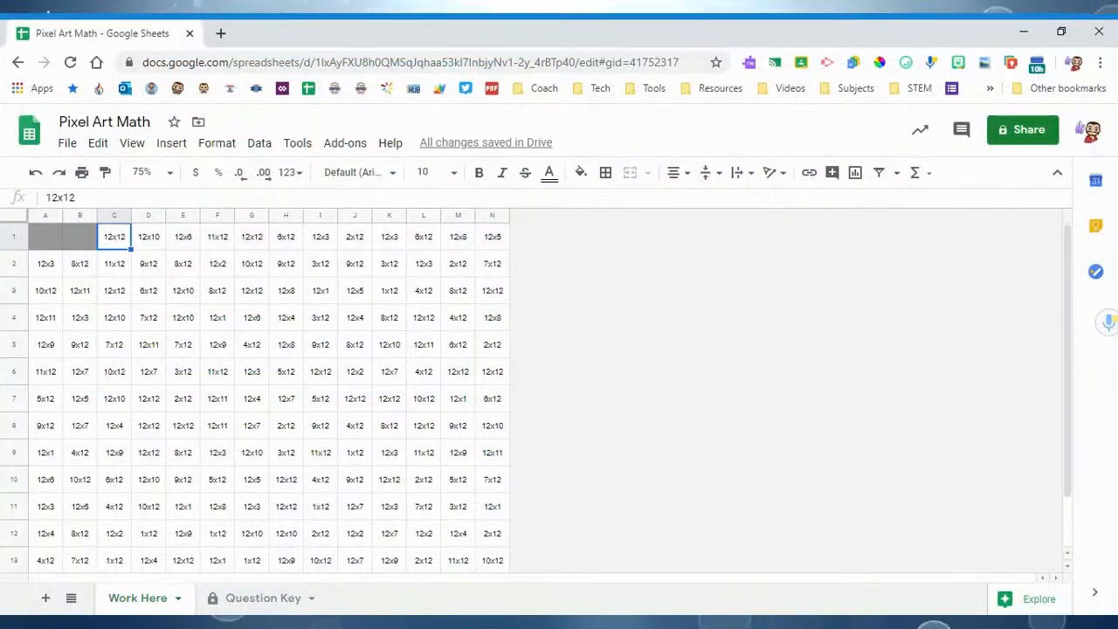
type("144")
key("Tab")
type("120")
key("Tab")
type("72")
key("Tab")
type("132")
key("Tab")
type("144")
key("Tab")
Answer the problems in cells H1 through N1 with 72, 36, 24, 36, 72, 96 and 60.
type("72")
key("Tab")
type("36\t2")
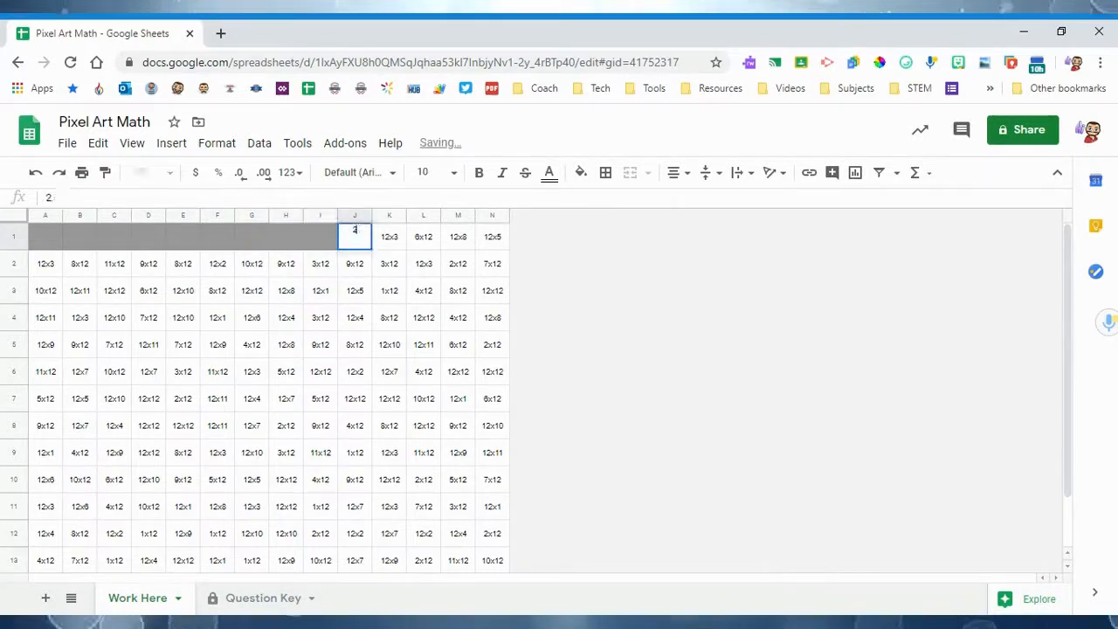
type("4\t36")
key("Tab")
type("72")
key("Tab")
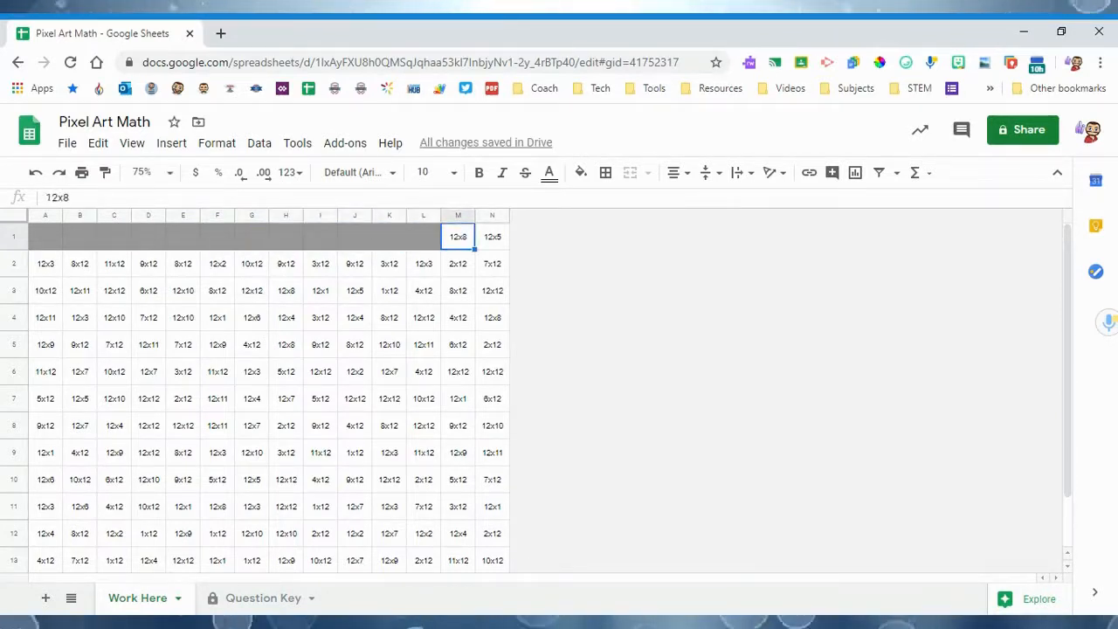
type("96")
key("Tab")
type("60")
key("Return")
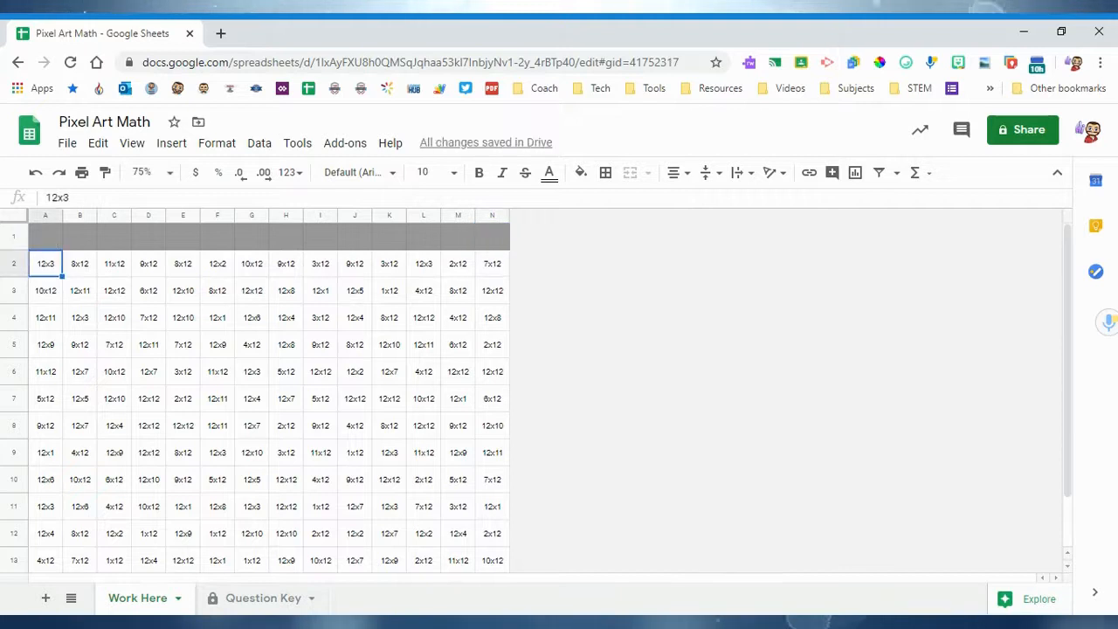
Answer the problems in cells A2 through H2 with 36, 96, 132, 108, 96, 24, 120 and 108.
type("36")
key("Tab")
type("96")
key("Tab")
type("132")
key("Tab")
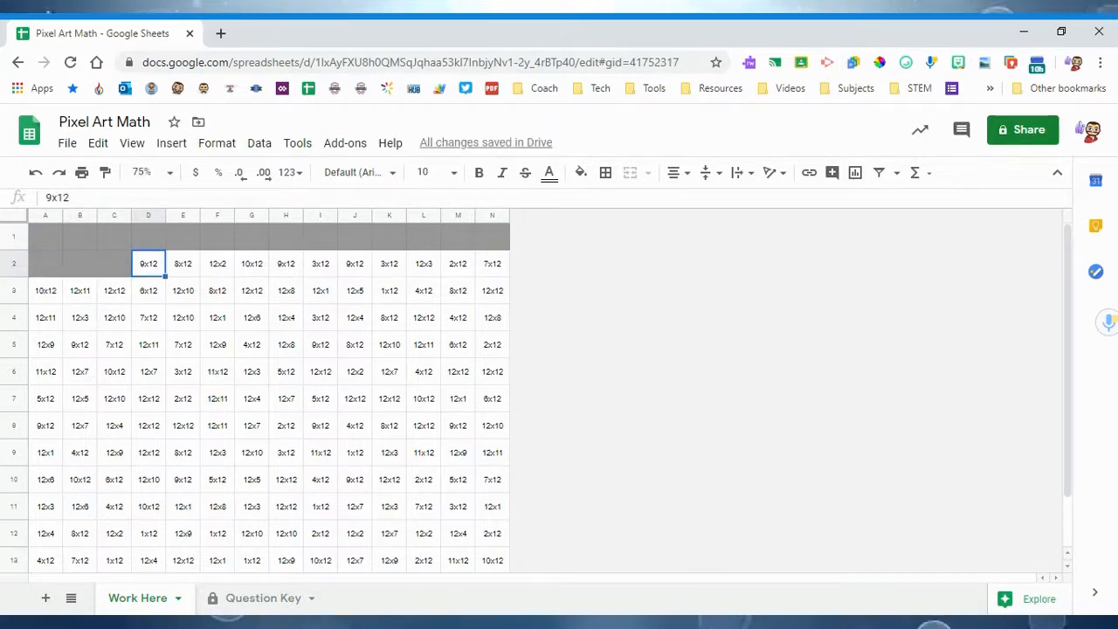
type("108")
key("Tab")
type("96\t24\t120\t108")
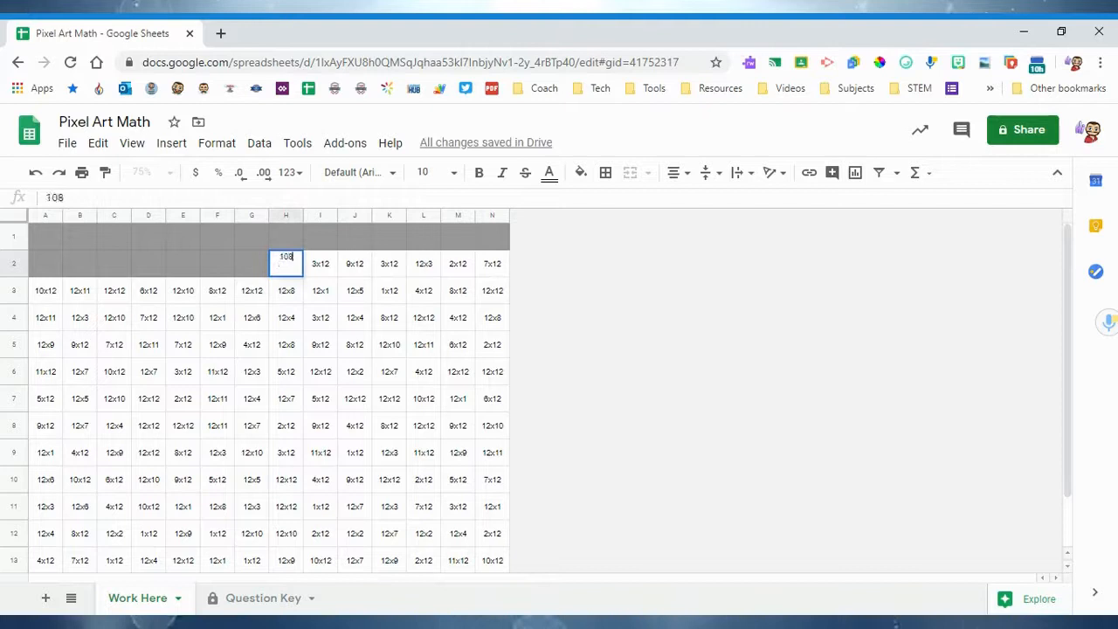
Answer the problems in cells I2 through N2 with 36, 108, 36, 36, 24 and 84.
type("\t36\t108\t36")
key("Tab")
type("36")
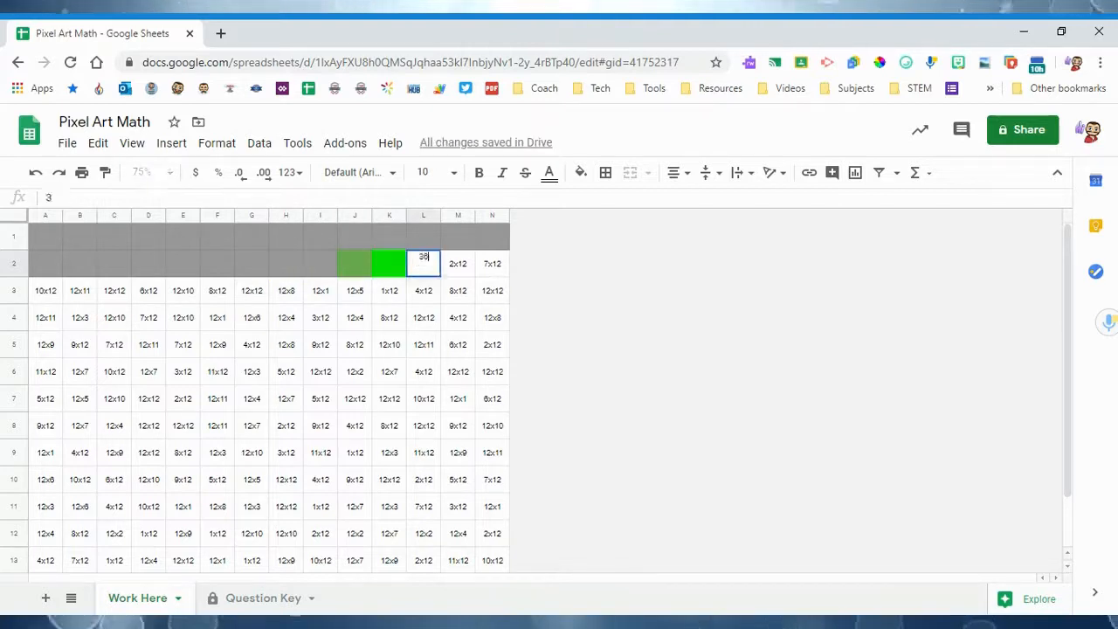
key("Tab")
type("24")
key("Tab")
type("84")
key("Return")
Answer the problems in cells A3 through H3 with 120, 132, 144, 72, 120, 96, 144 and 96.
type("120")
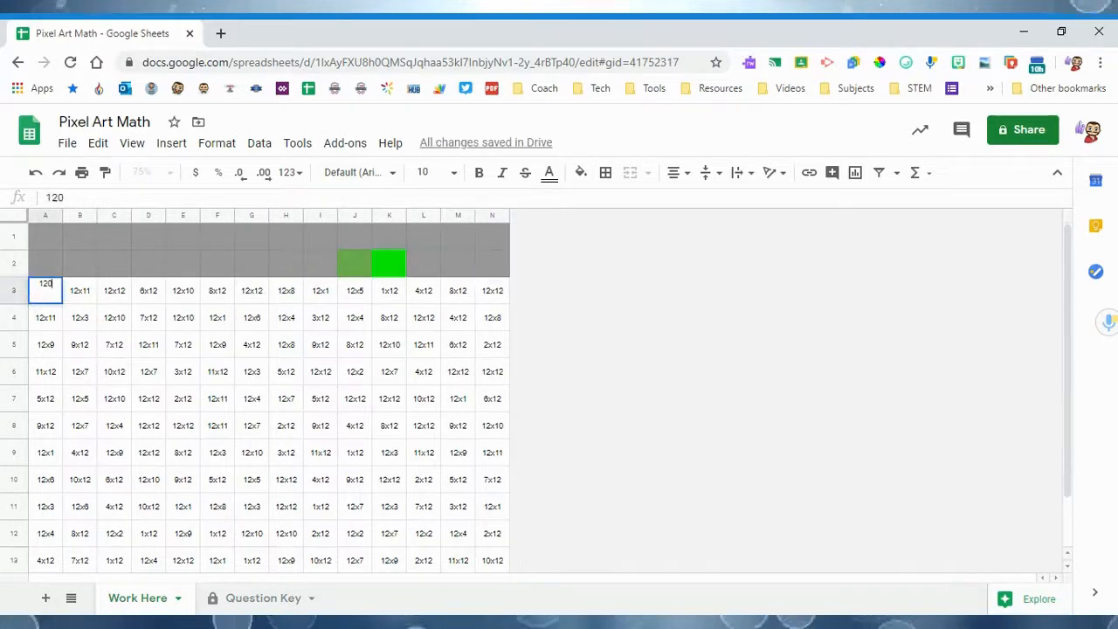
key("Tab")
type("132")
key("Tab")
type("144")
key("Tab")
type("72\t120\t")
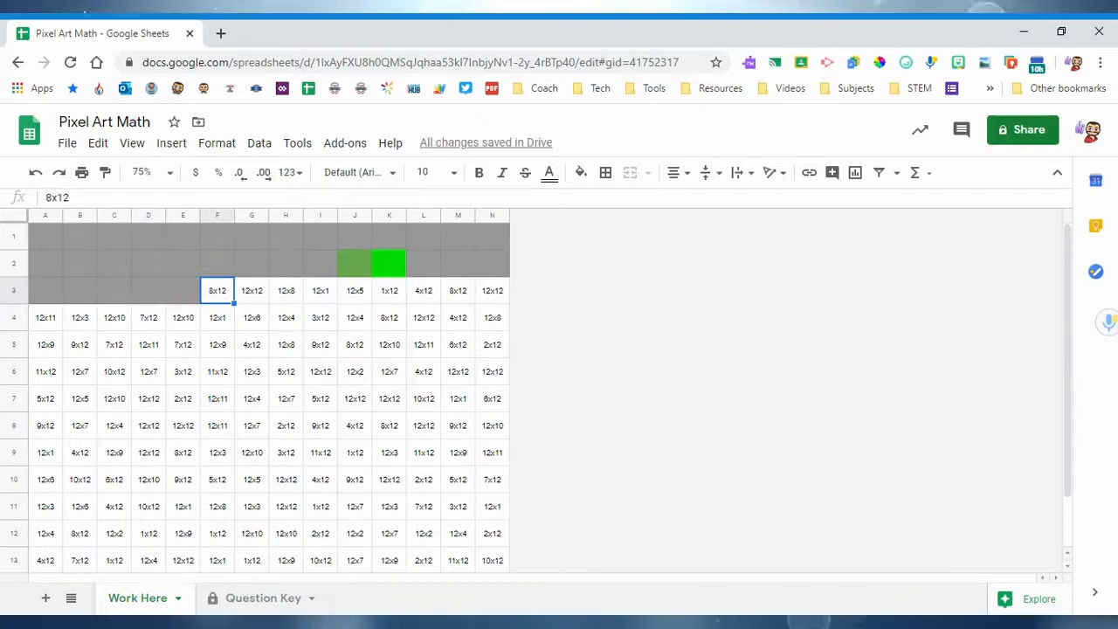
type("96\t144\t96")
key("Tab")
Answer the problems in row 3 from column I onward with 12, 60, 12, 48 and 144.
type("12")
key("Tab")
type("60")
key("Tab")
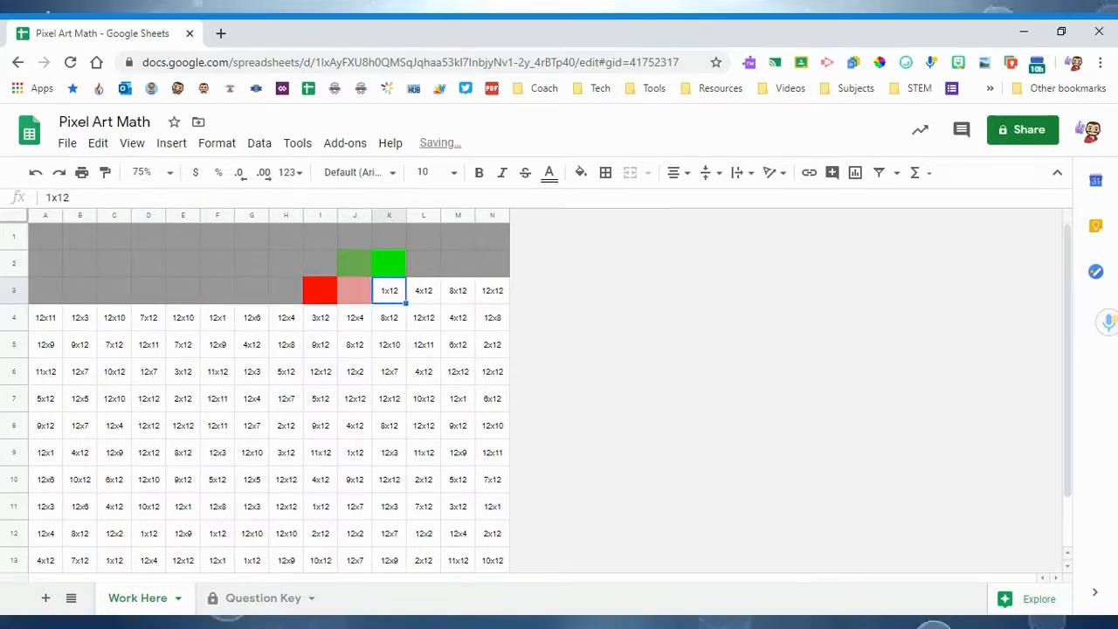
type("12")
key("Tab")
type("48\t144")
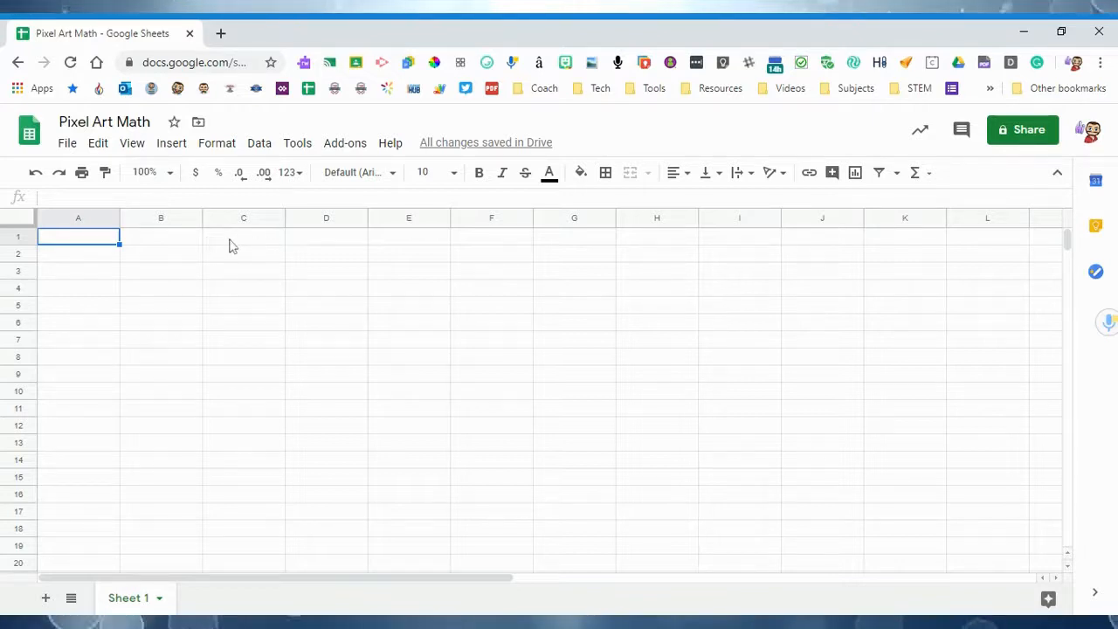
Narrow columns A through N of the blank Sheet 1 together to about half their default width.
left_click(80, 218)
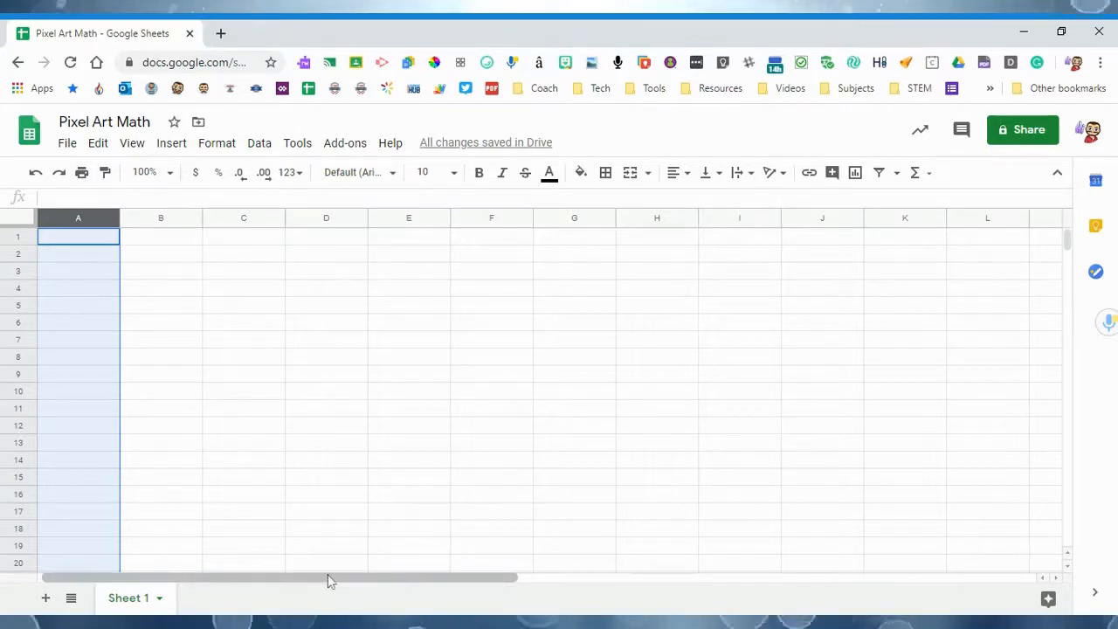
left_click_drag(330, 581, 410, 580)
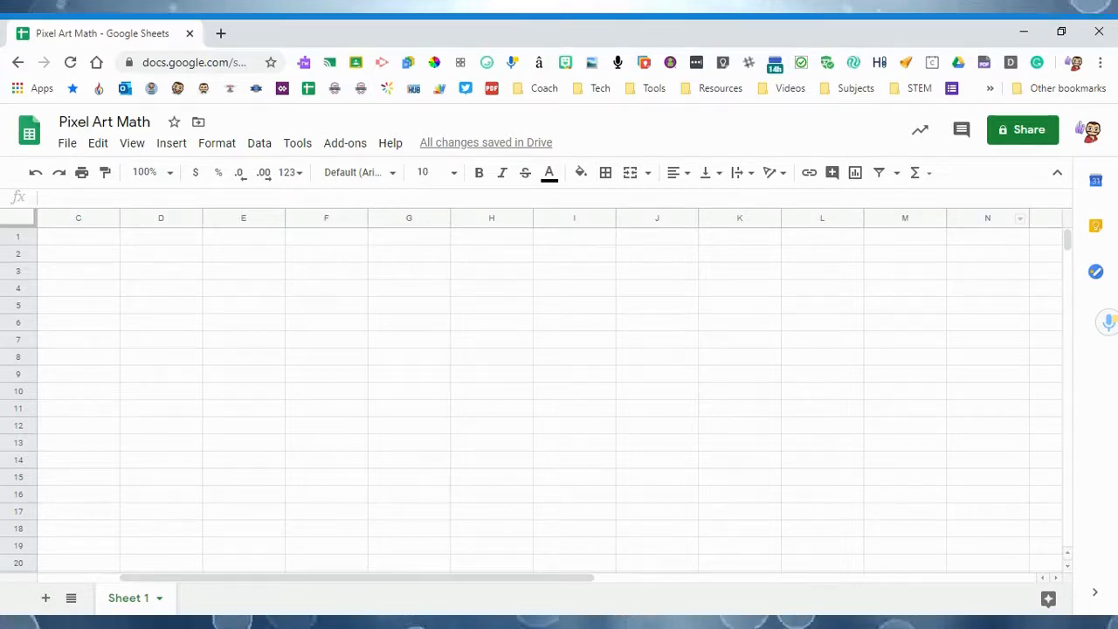
left_click(980, 225, "shift")
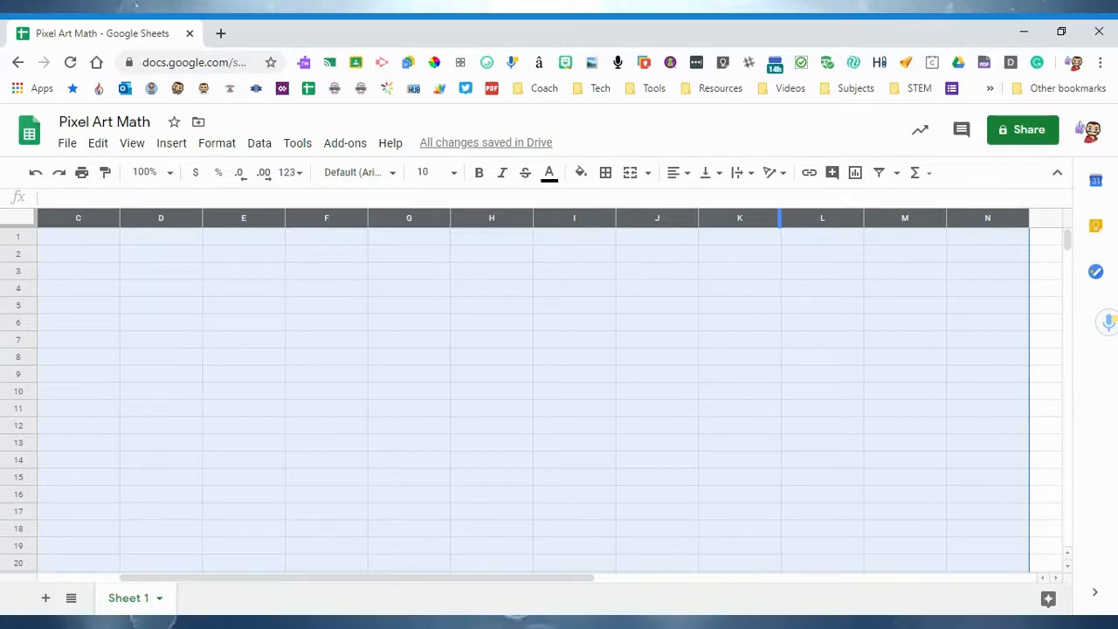
left_click_drag(780, 220, 741, 220)
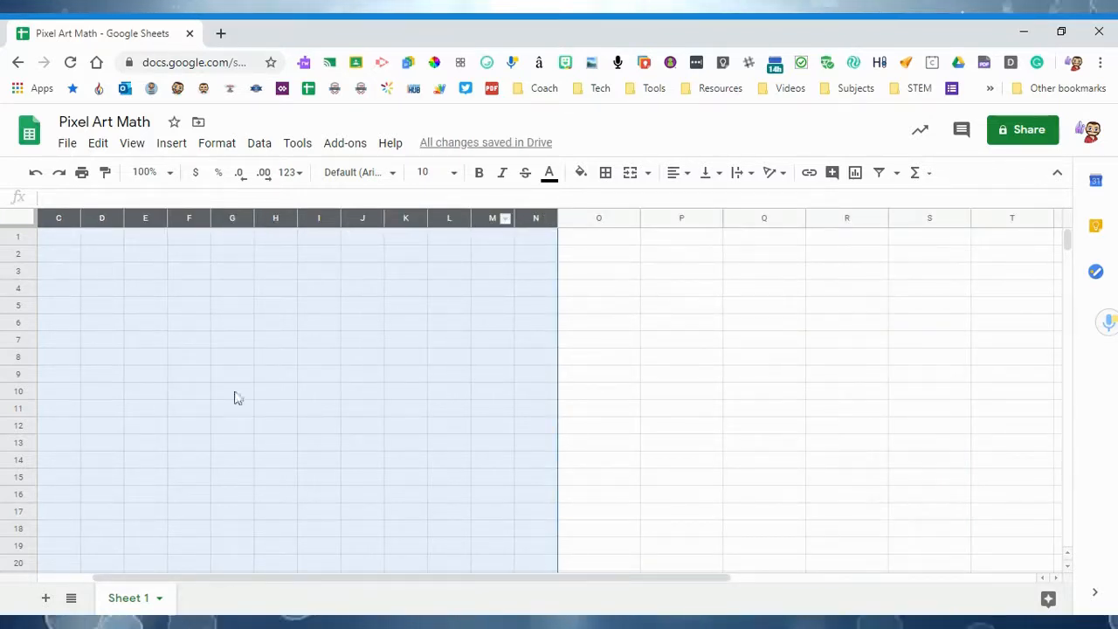
Increase the height of rows 1 through 14 together to about double, so the cells are nearly square.
left_click_drag(587, 588, 434, 584)
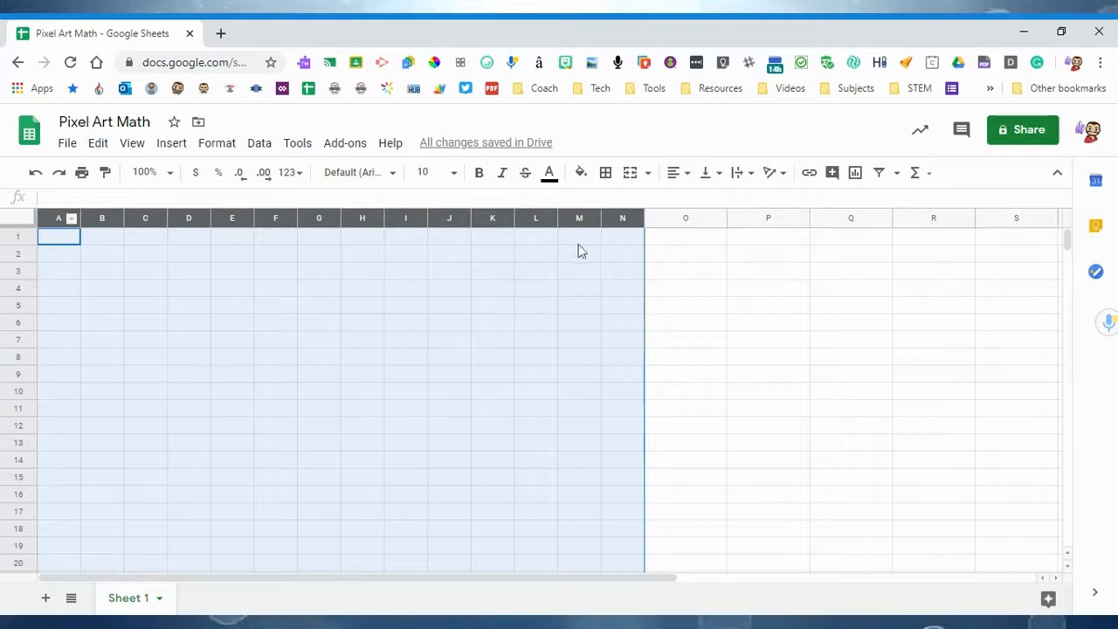
left_click(17, 237)
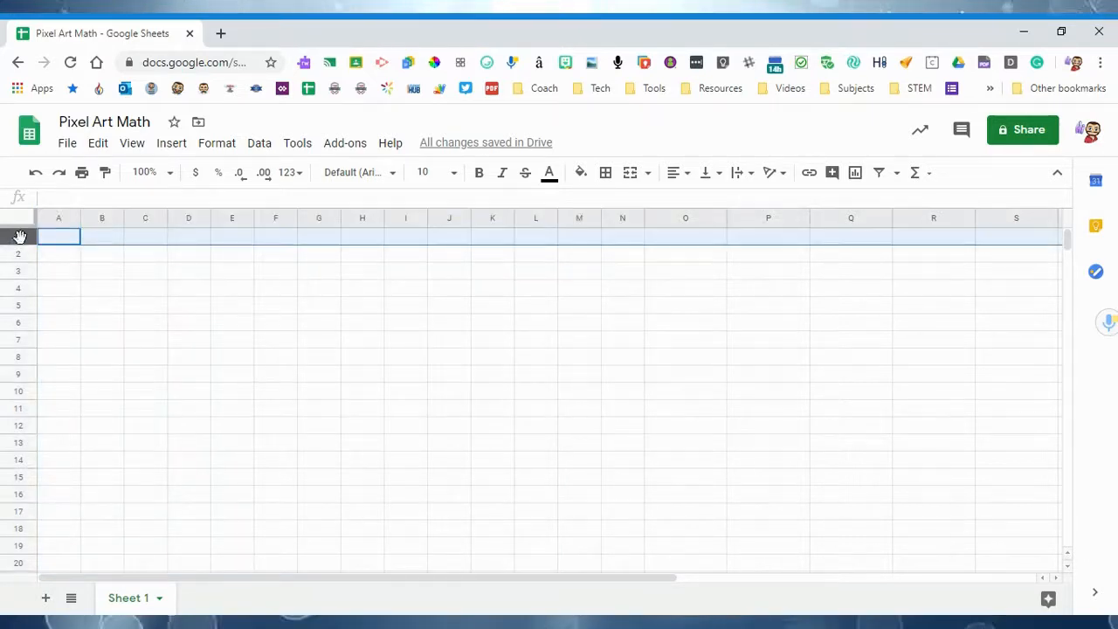
left_click(21, 463, "shift")
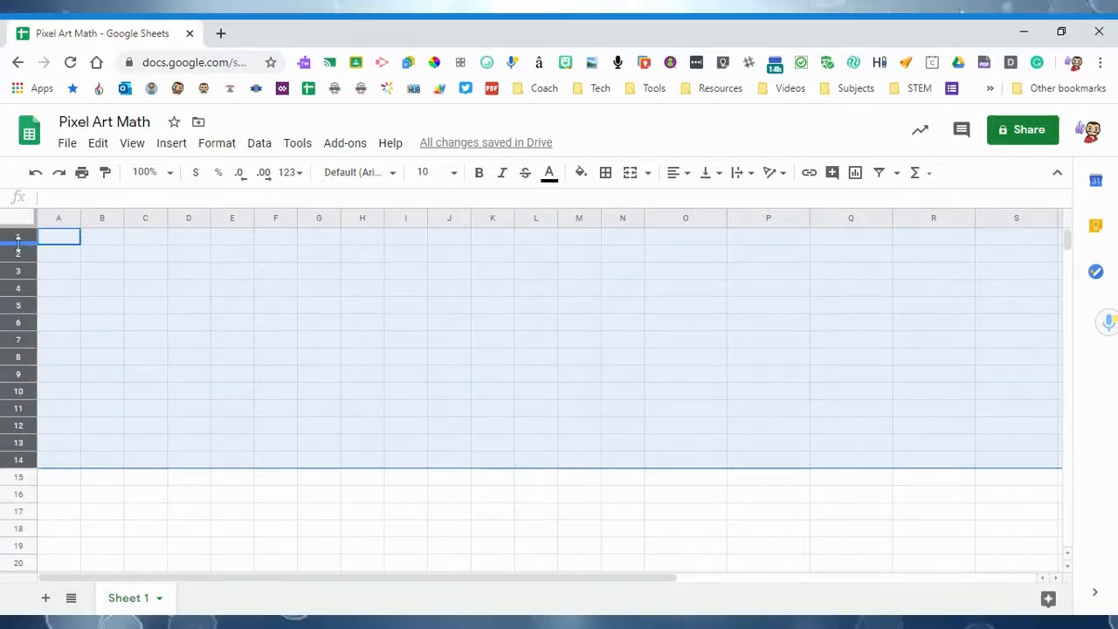
left_click_drag(18, 243, 17, 260)
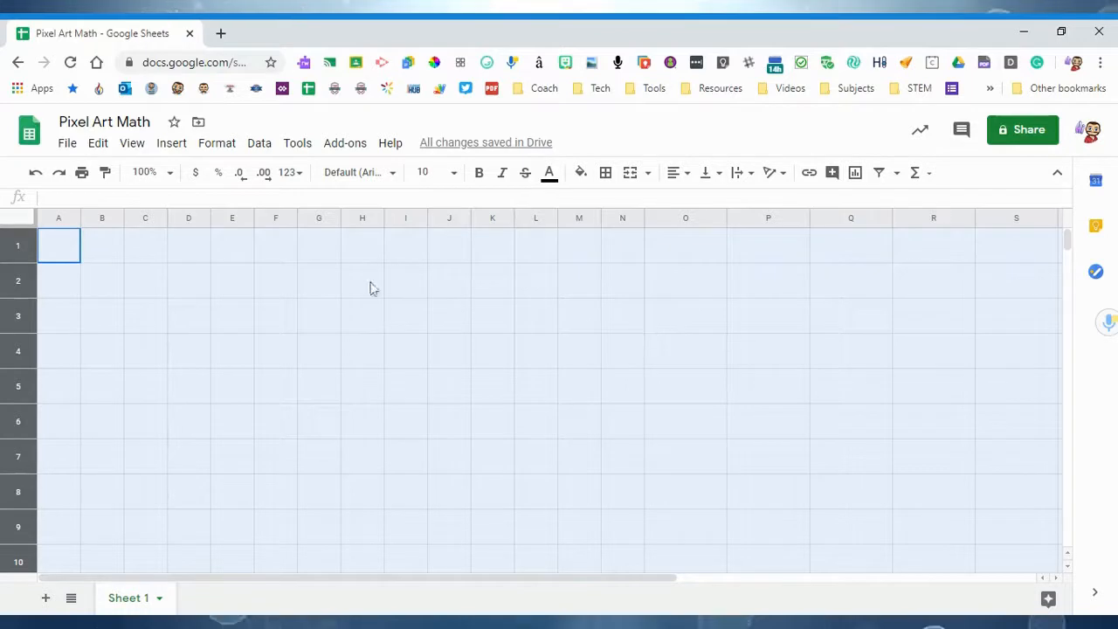
Delete the unused columns O through Z.
left_click(492, 249)
key("Right")
key("Right")
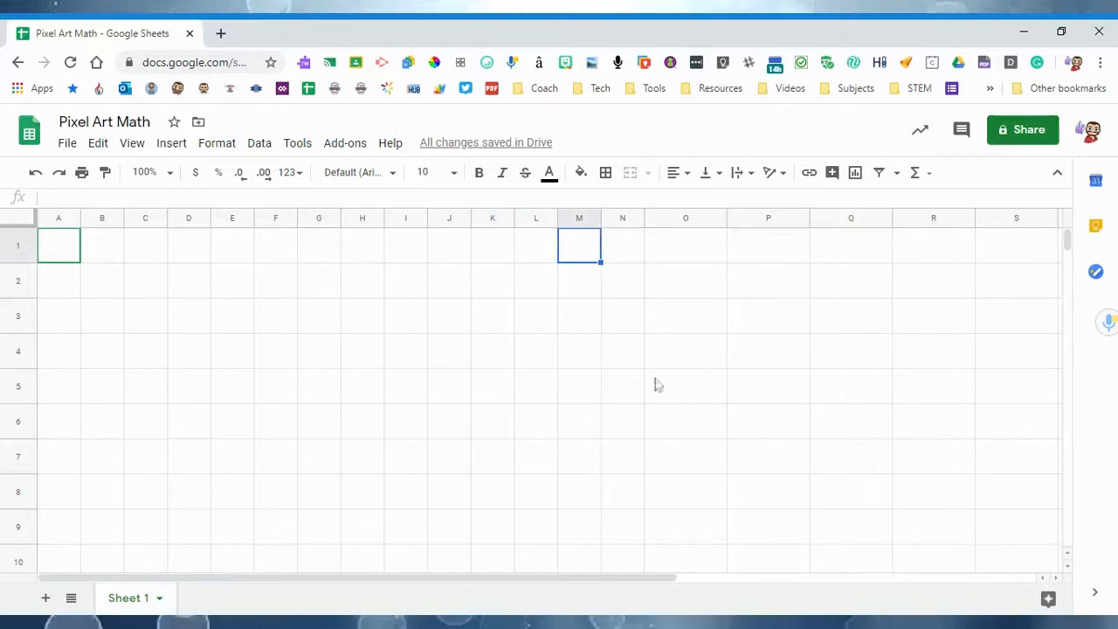
left_click(684, 220)
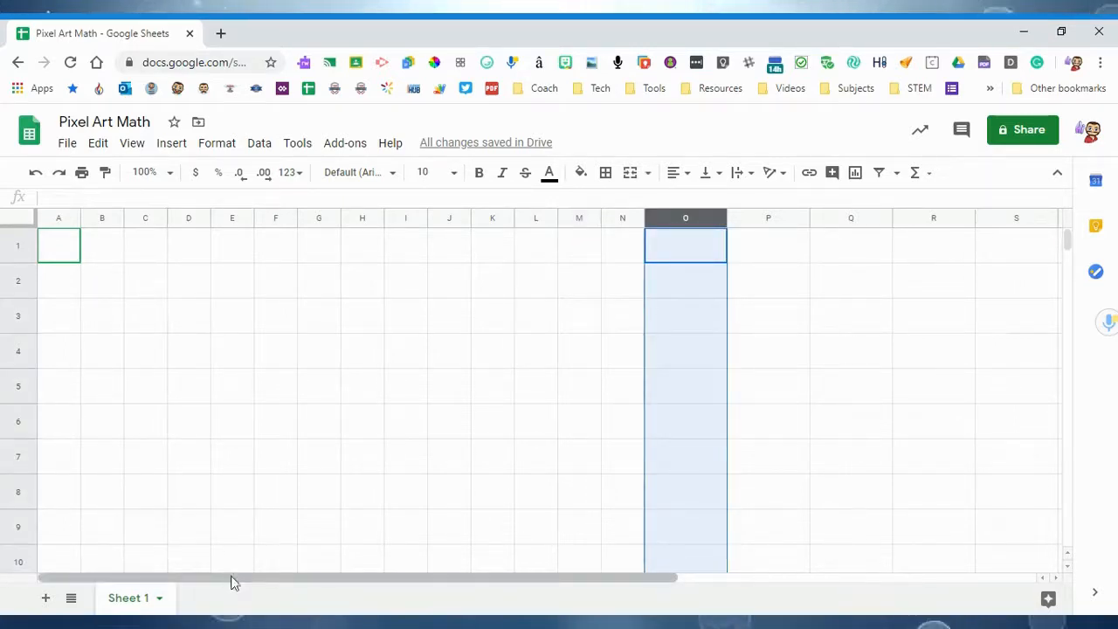
left_click_drag(234, 581, 644, 607)
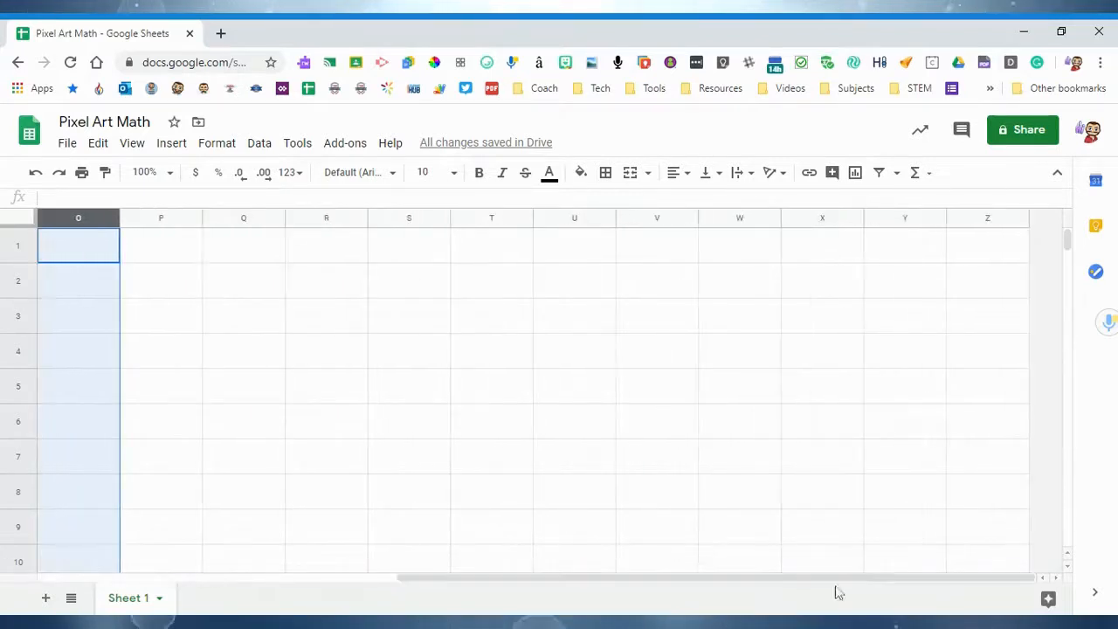
left_click(976, 224, "shift")
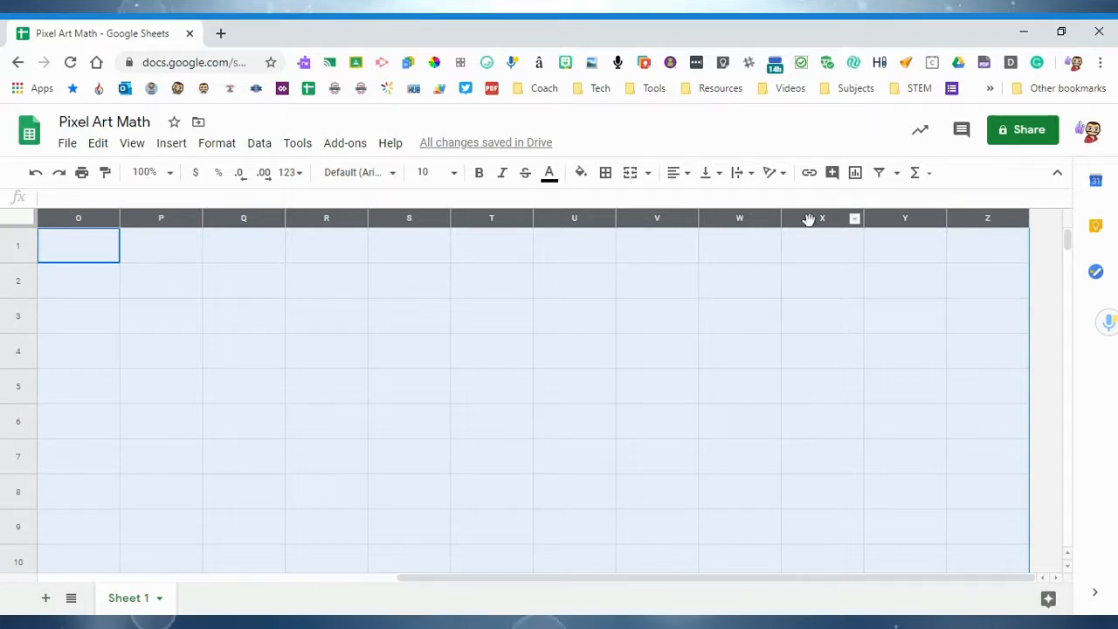
left_click(854, 218)
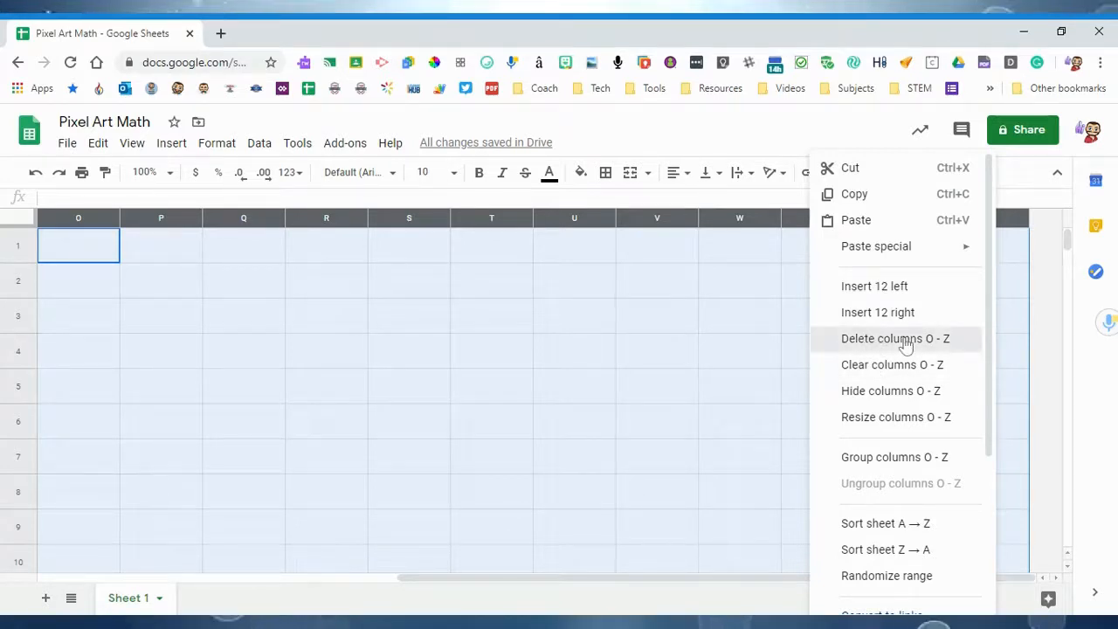
left_click(906, 343)
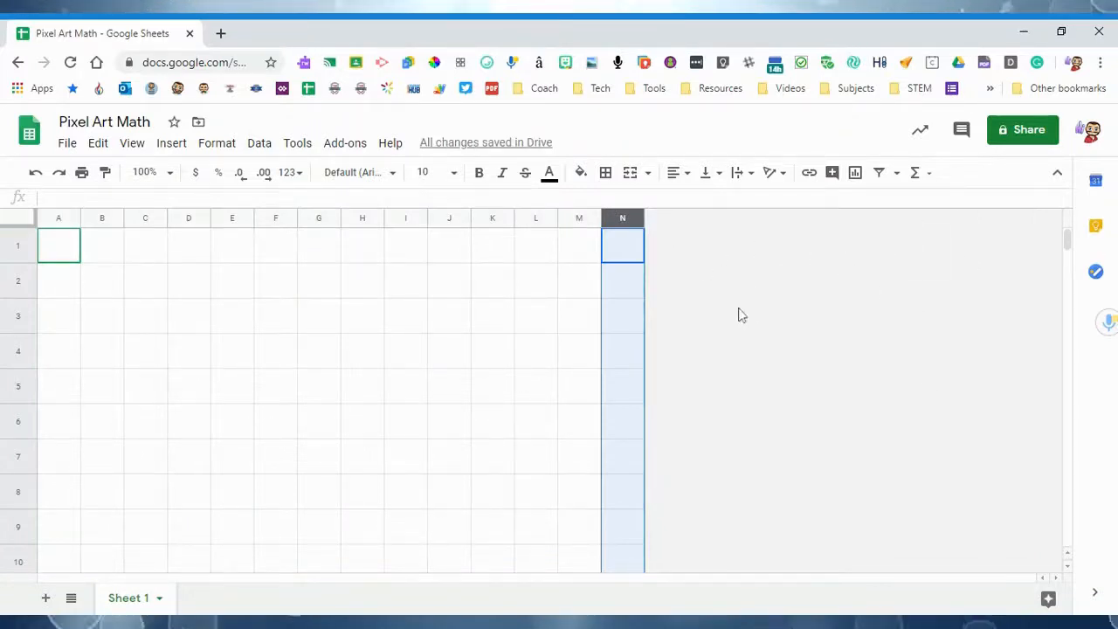
Delete the unused rows 15 through 1000 and return to the start of the sheet.
scroll(27, 411, "down", 5)
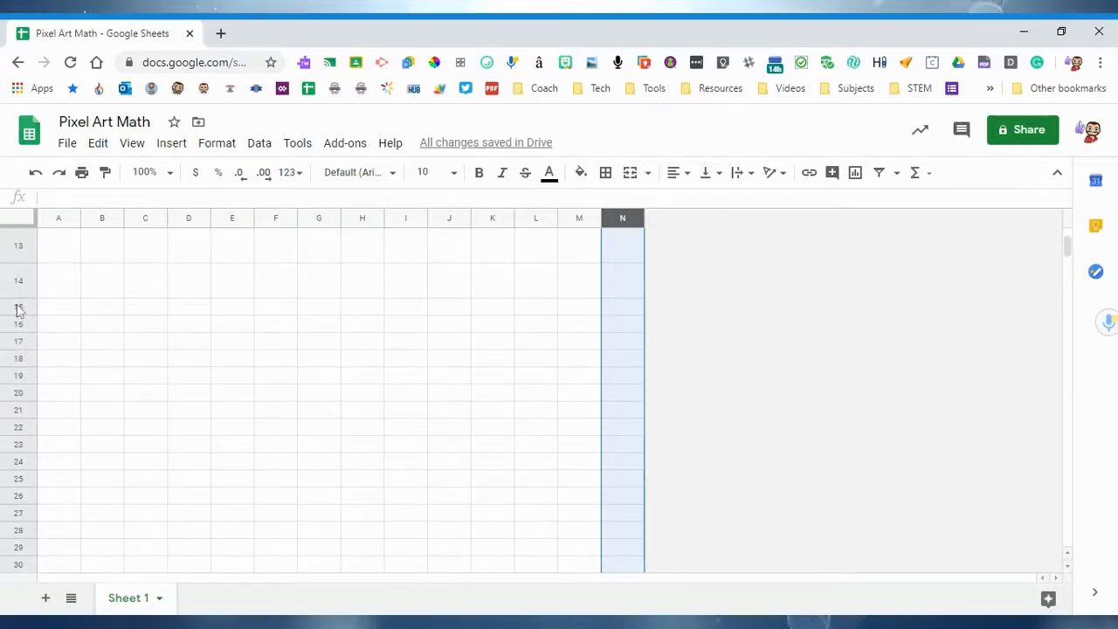
left_click(21, 308)
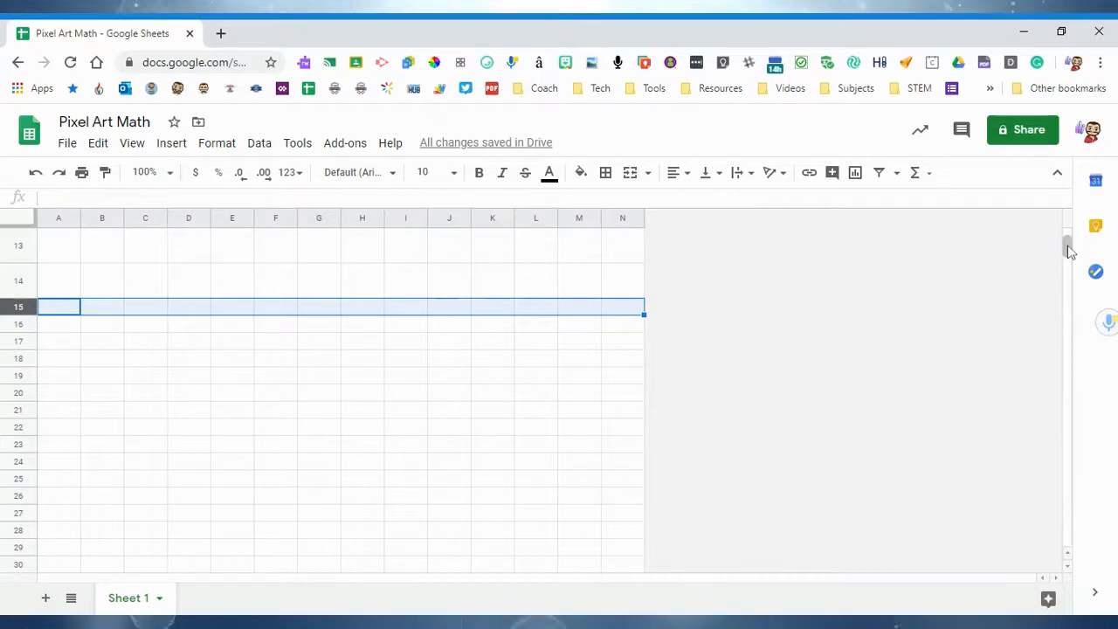
left_click_drag(1067, 247, 1081, 570)
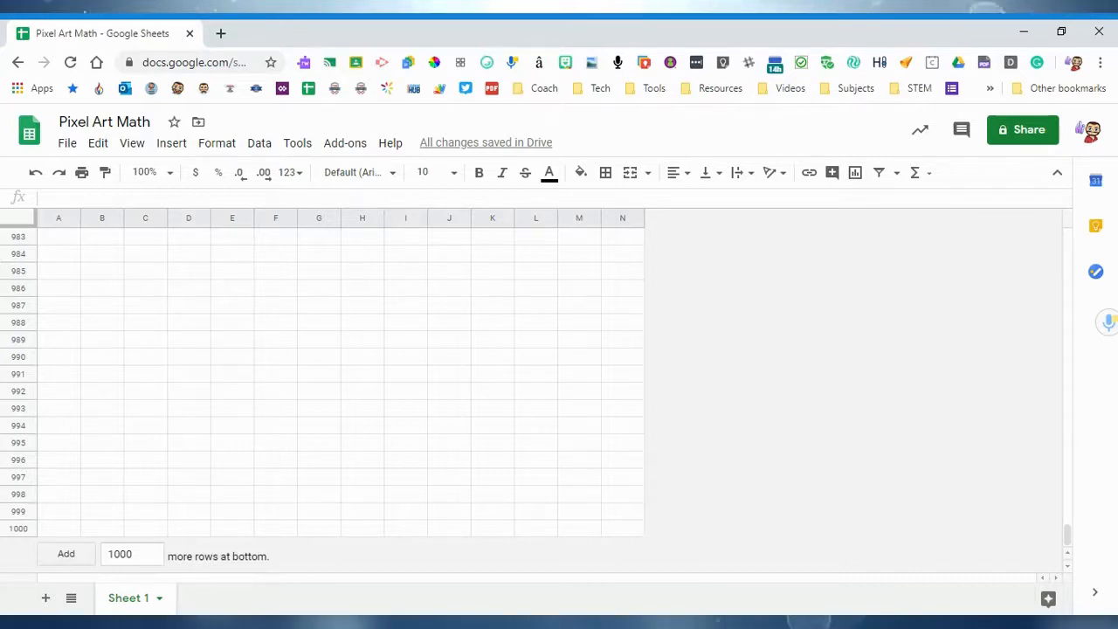
left_click(18, 529, "shift")
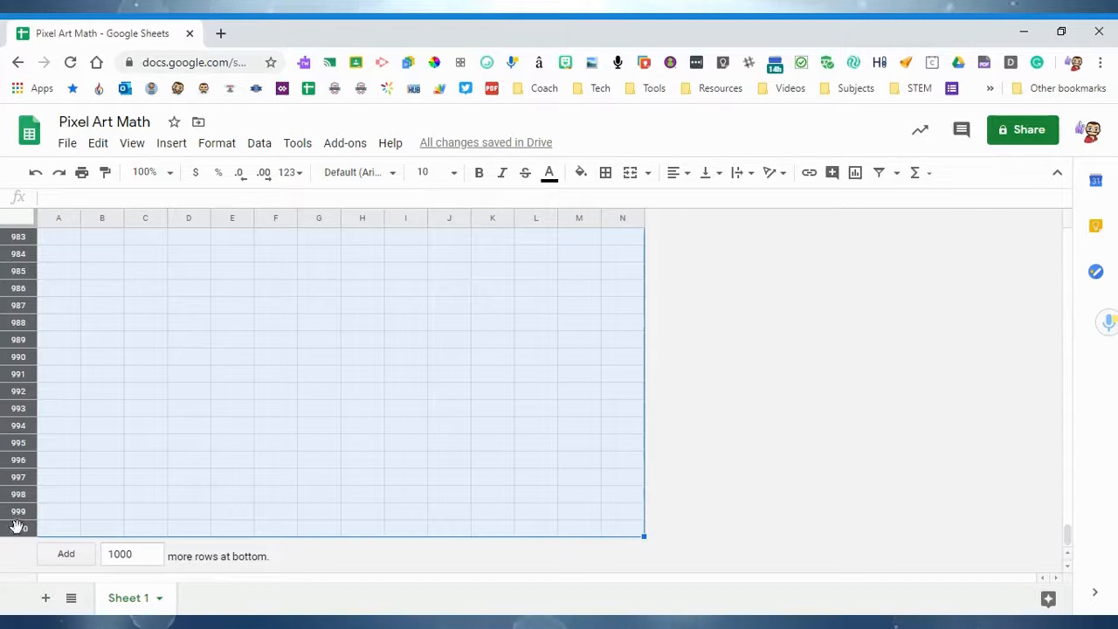
right_click(18, 409)
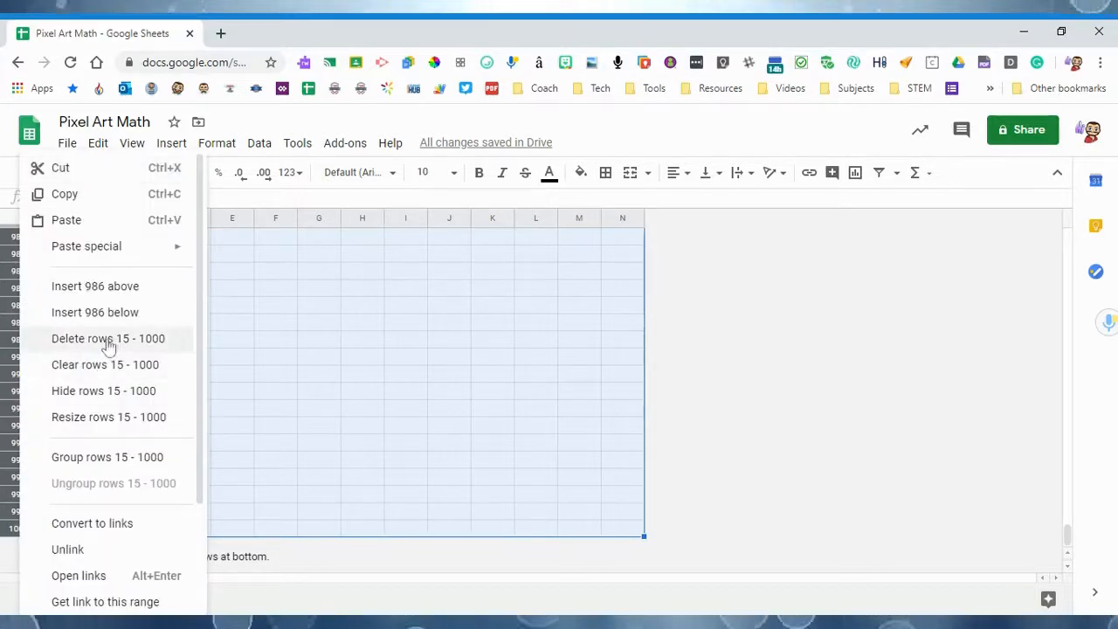
left_click(160, 344)
key("ctrl+Home")
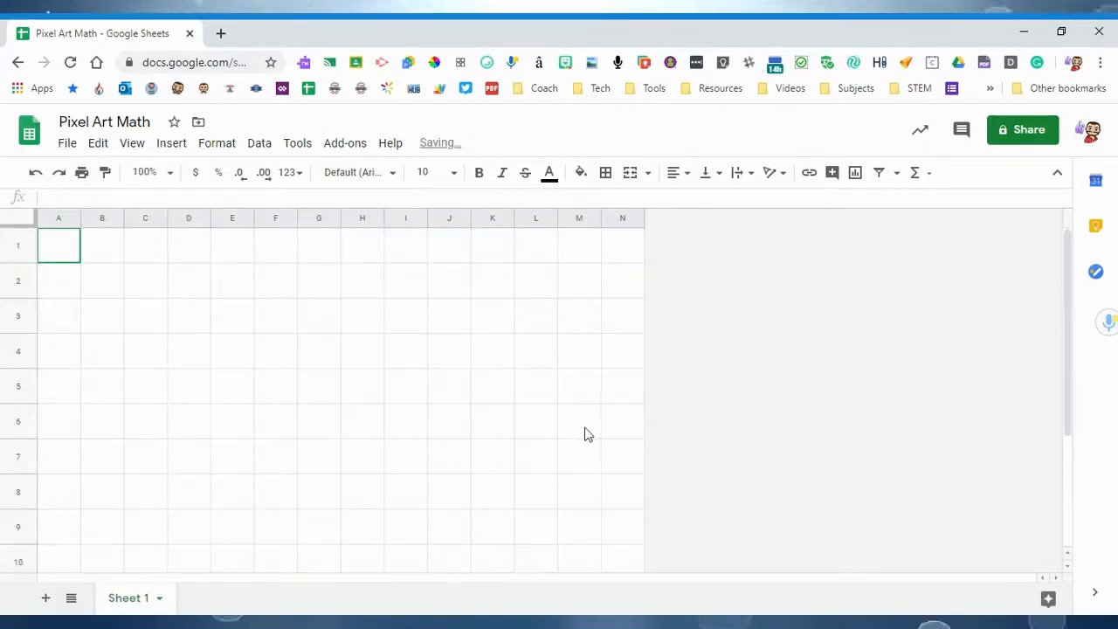
scroll(97, 322, "down", 3)
scroll(269, 445, "up", 2)
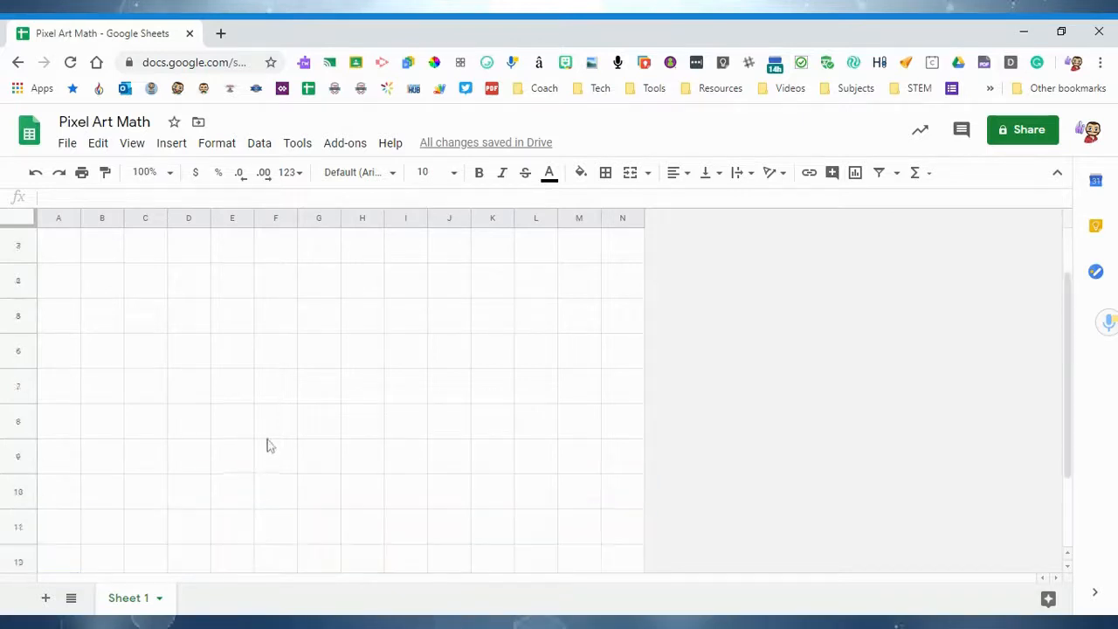
scroll(269, 445, "up", 1)
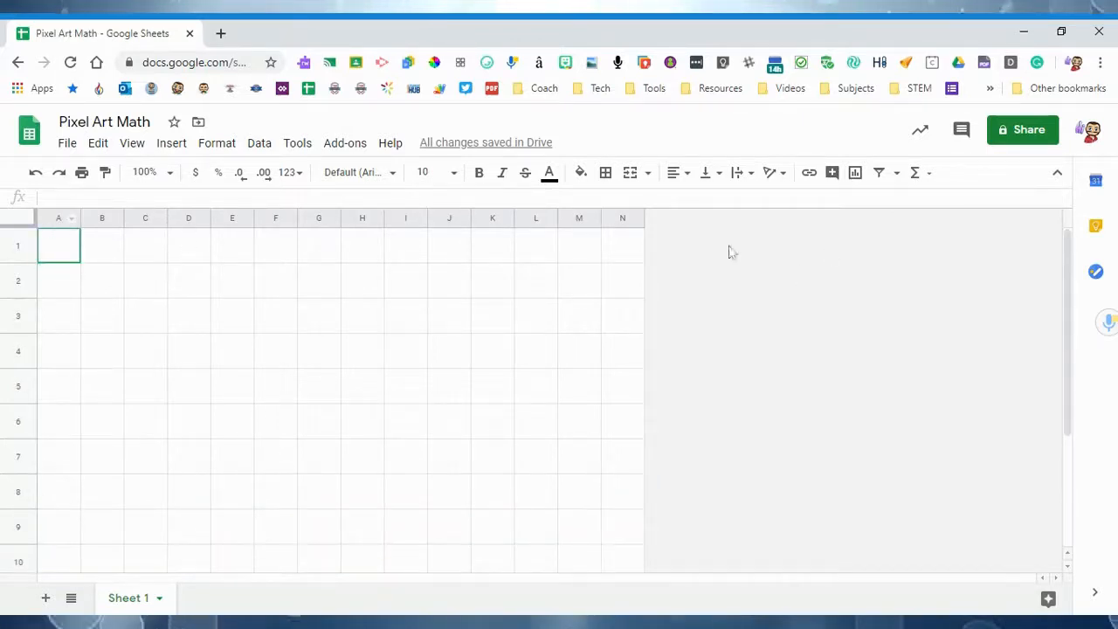
key("ctrl+Down")
key("shift+space")
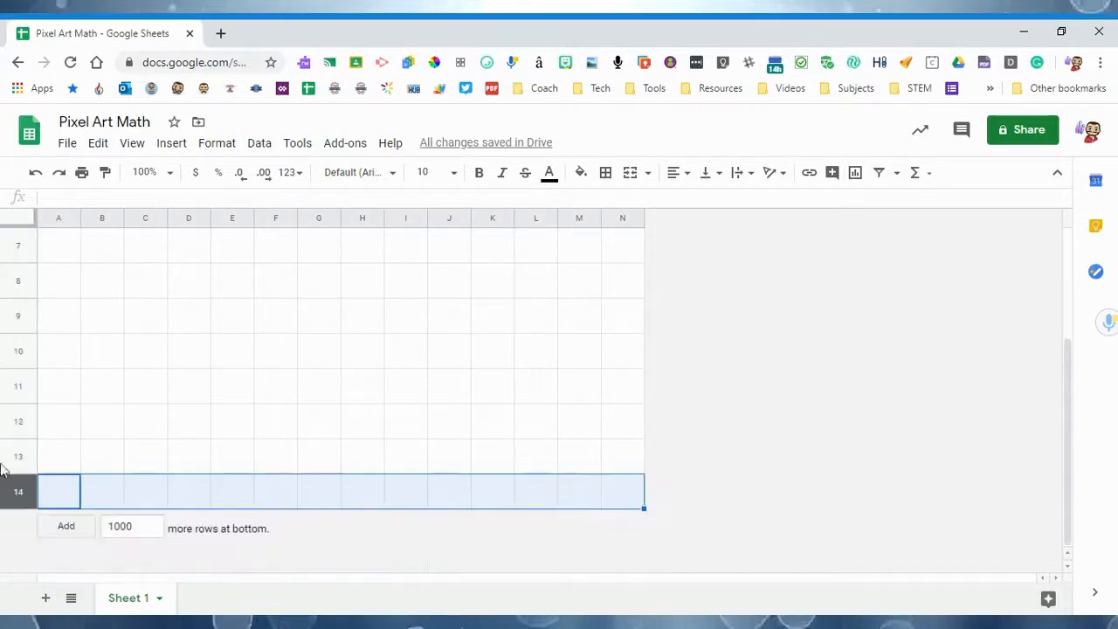
key("ctrl+Up")
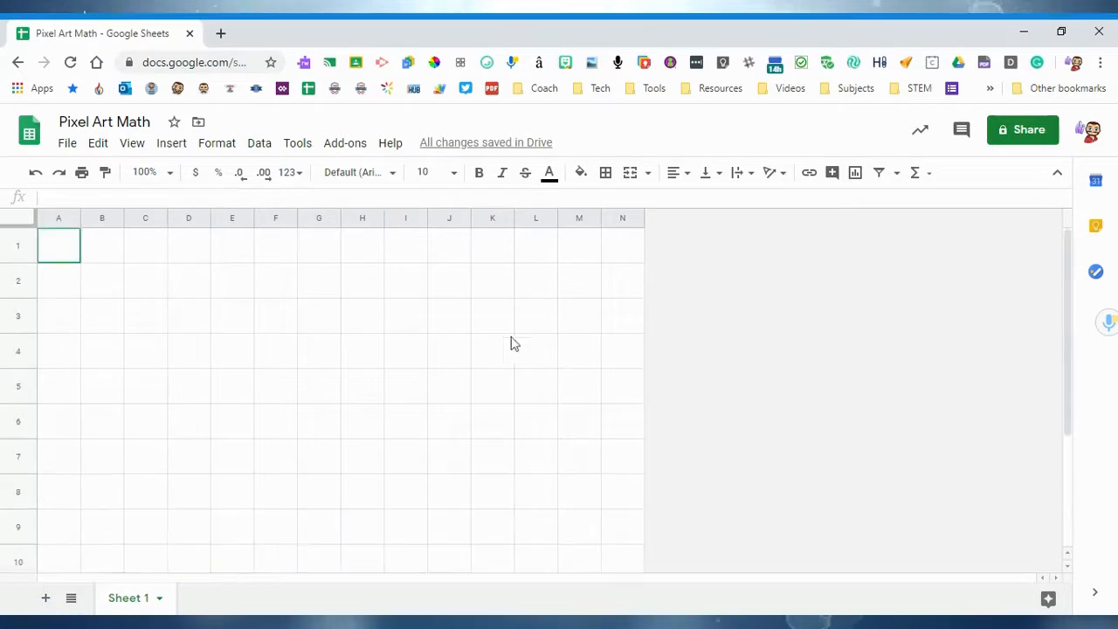
Check the last row of the trimmed grid and set the sheet zoom to 75%.
key("ctrl+Down")
key("shift+space")
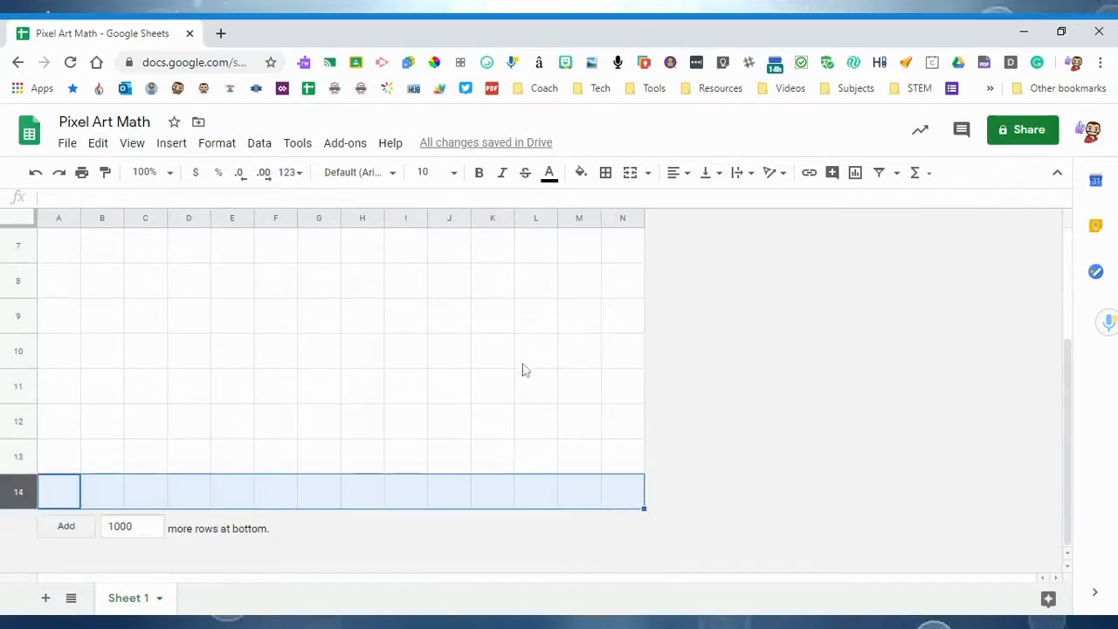
key("ctrl+Up")
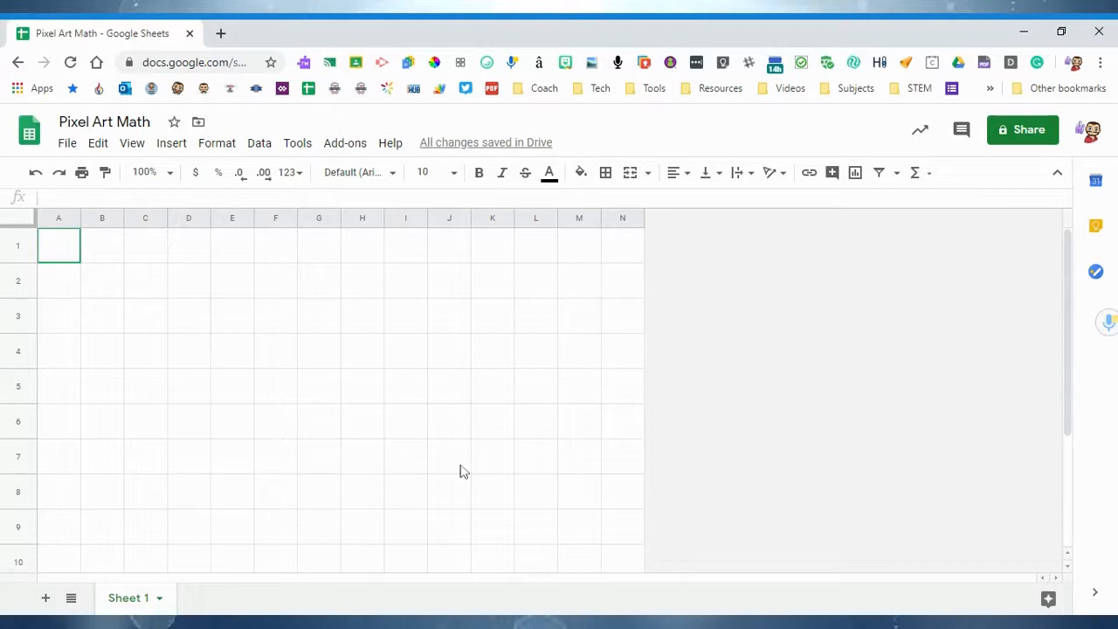
left_click(170, 175)
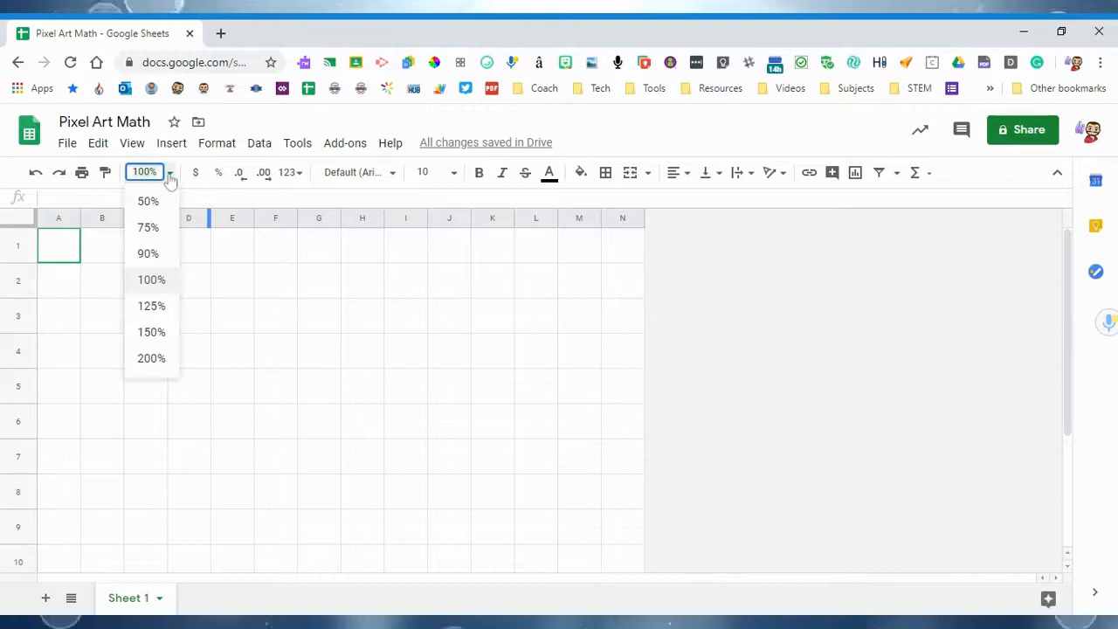
left_click(149, 227)
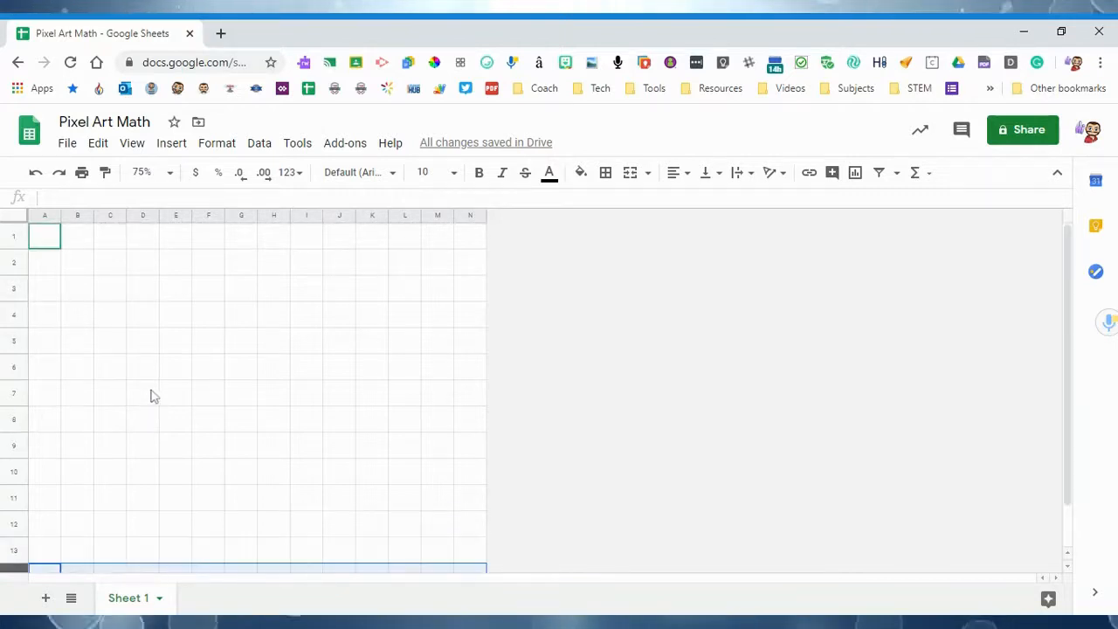
left_click(564, 399)
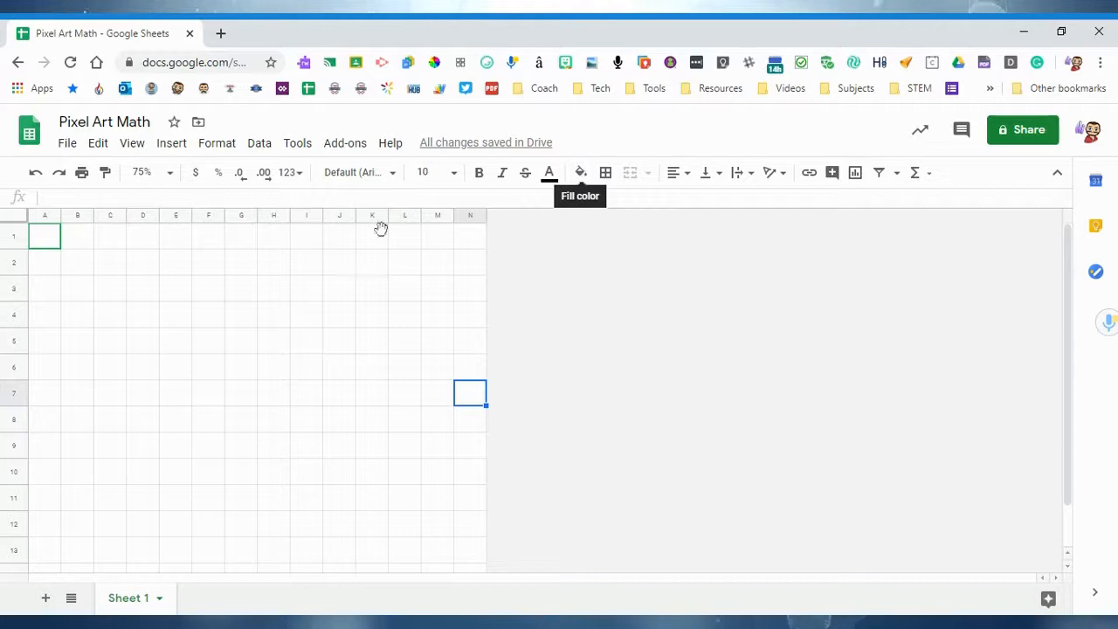
Fill cells A1 and B1 with dark gray, one after the other.
left_click(39, 242)
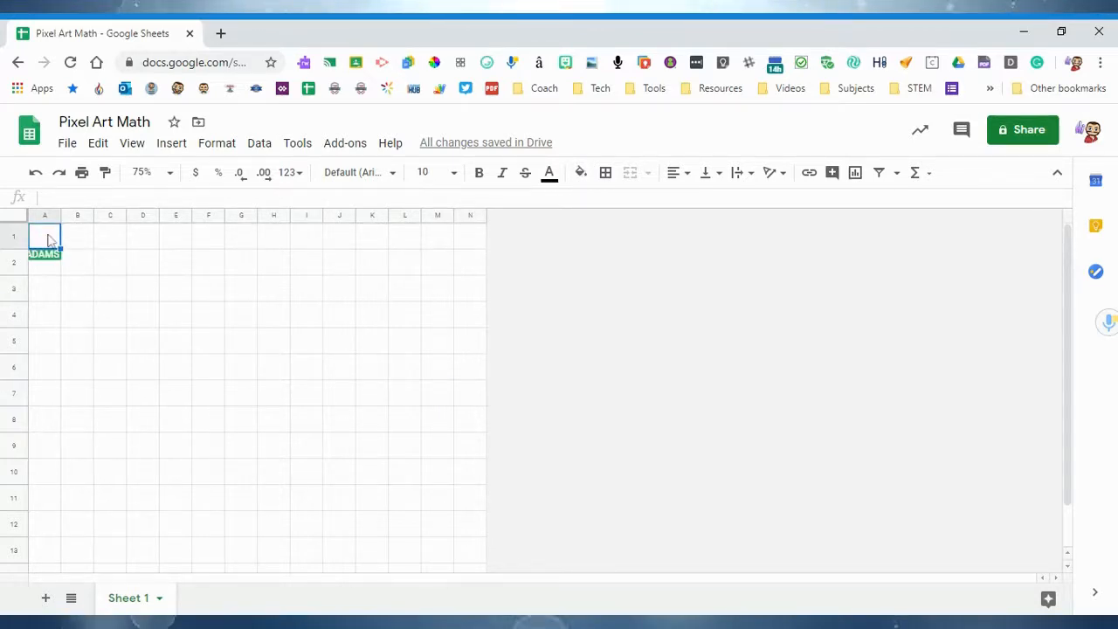
left_click(582, 173)
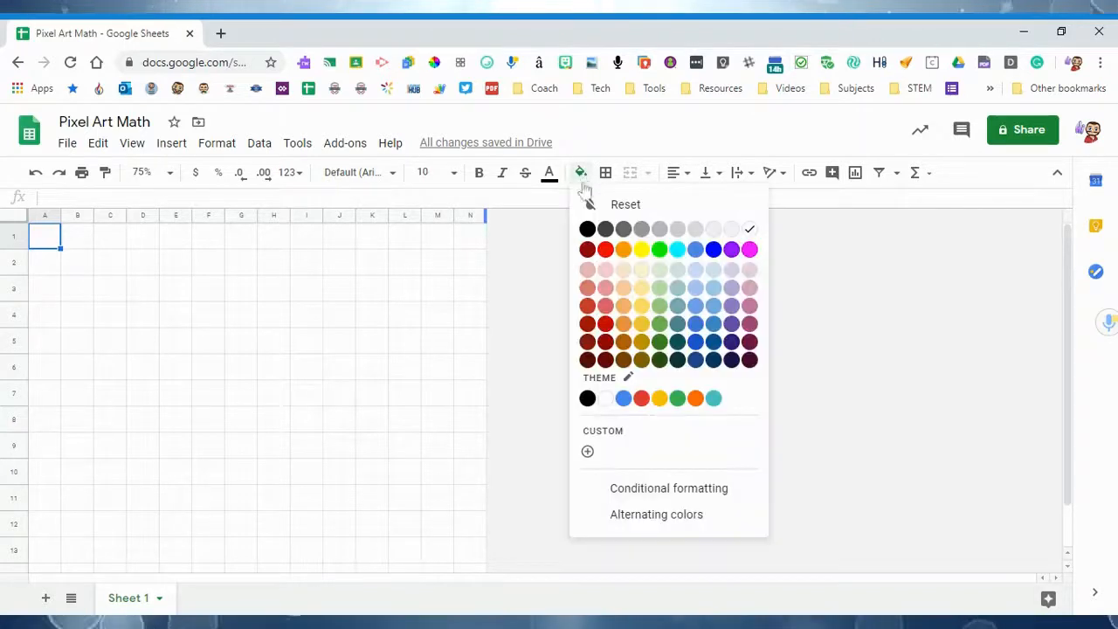
left_click(624, 230)
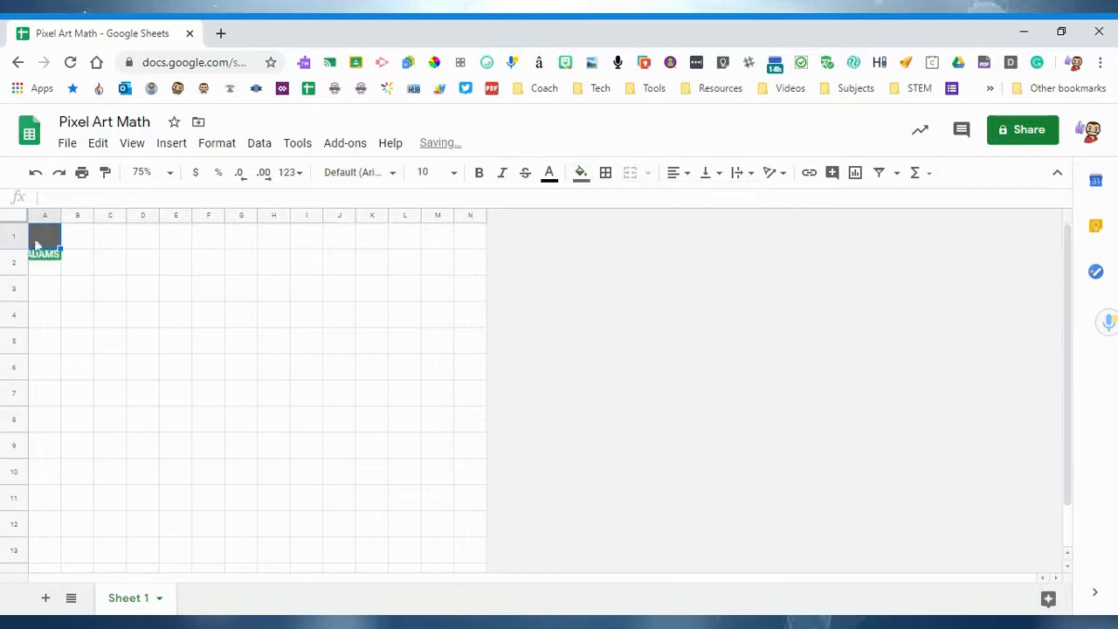
left_click(81, 244)
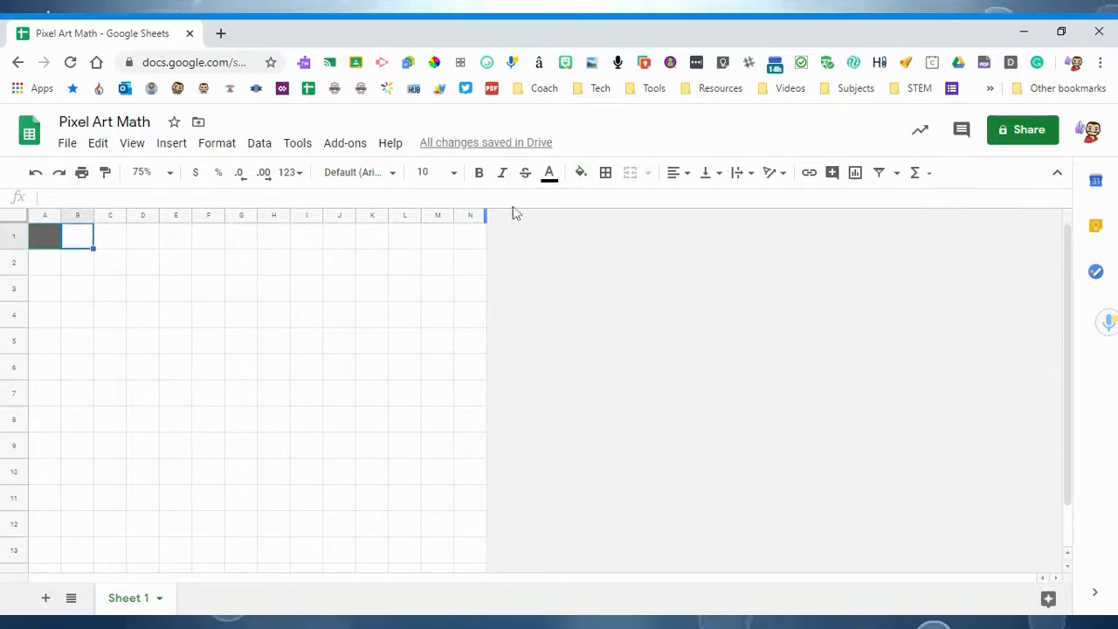
left_click(578, 173)
left_click(624, 230)
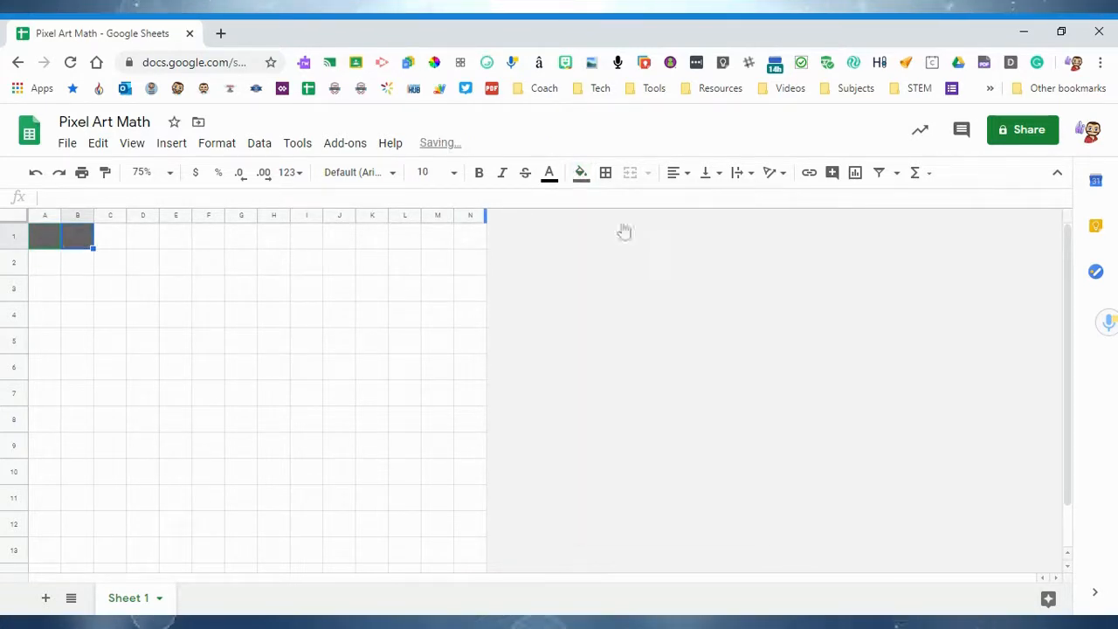
Extend B1's dark gray fill across row 1 to column N and down through row 14.
left_click(111, 246)
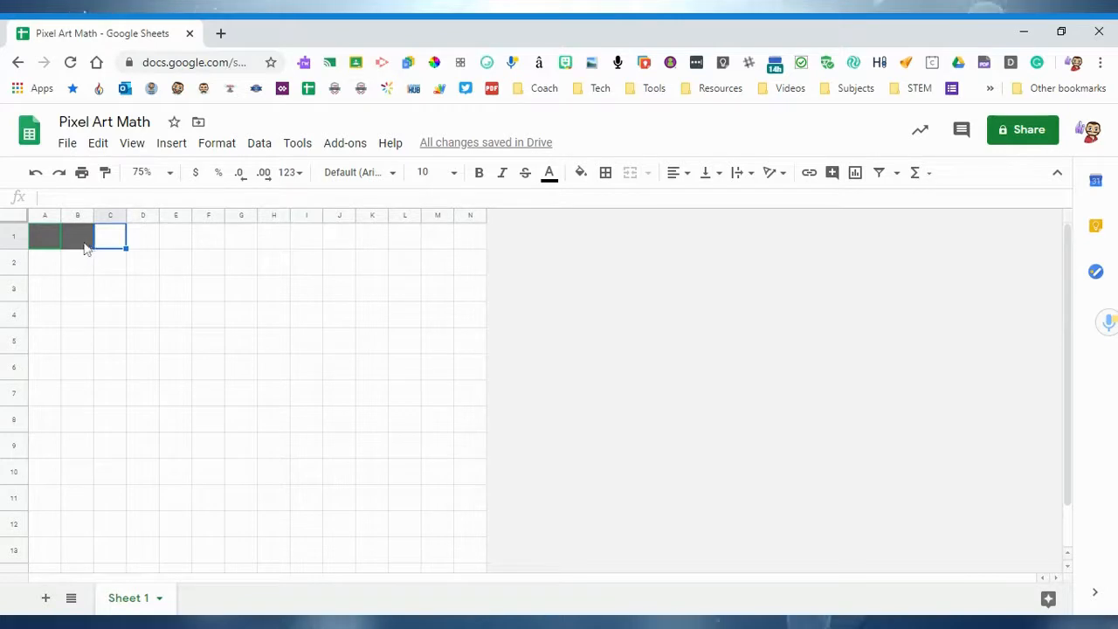
left_click(86, 250)
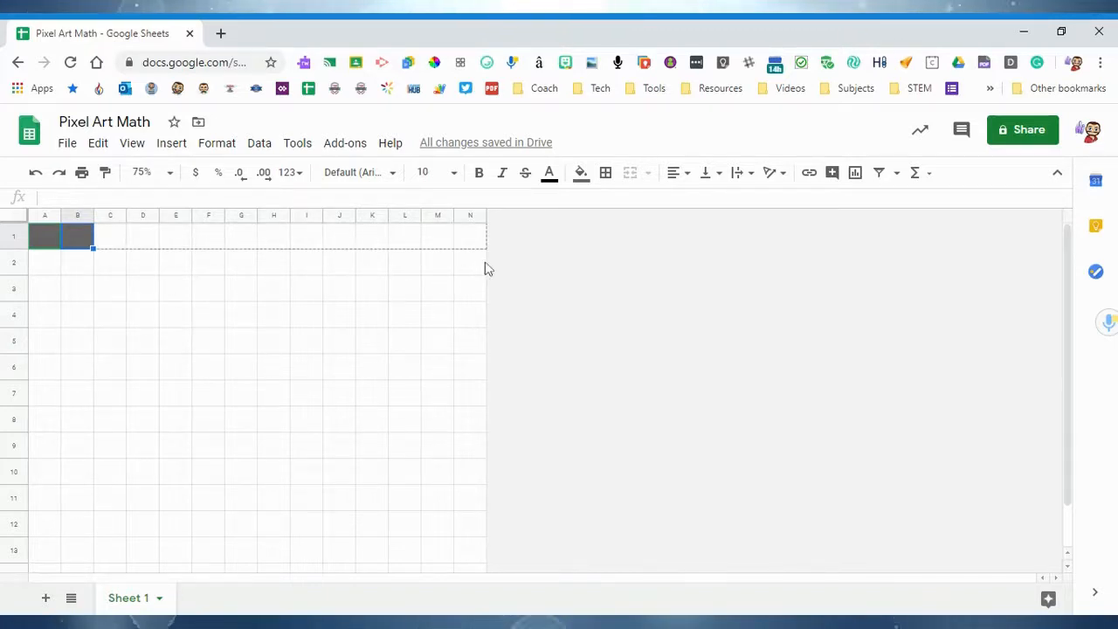
left_click_drag(488, 269, 487, 269)
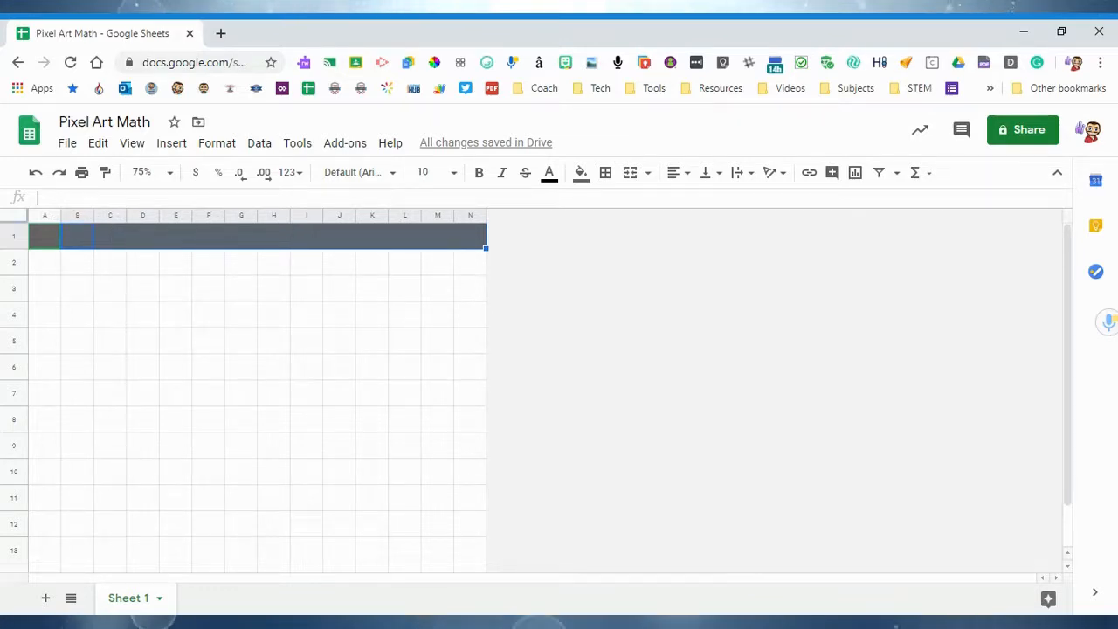
key("ctrl+c")
scroll(262, 376, "down", 1)
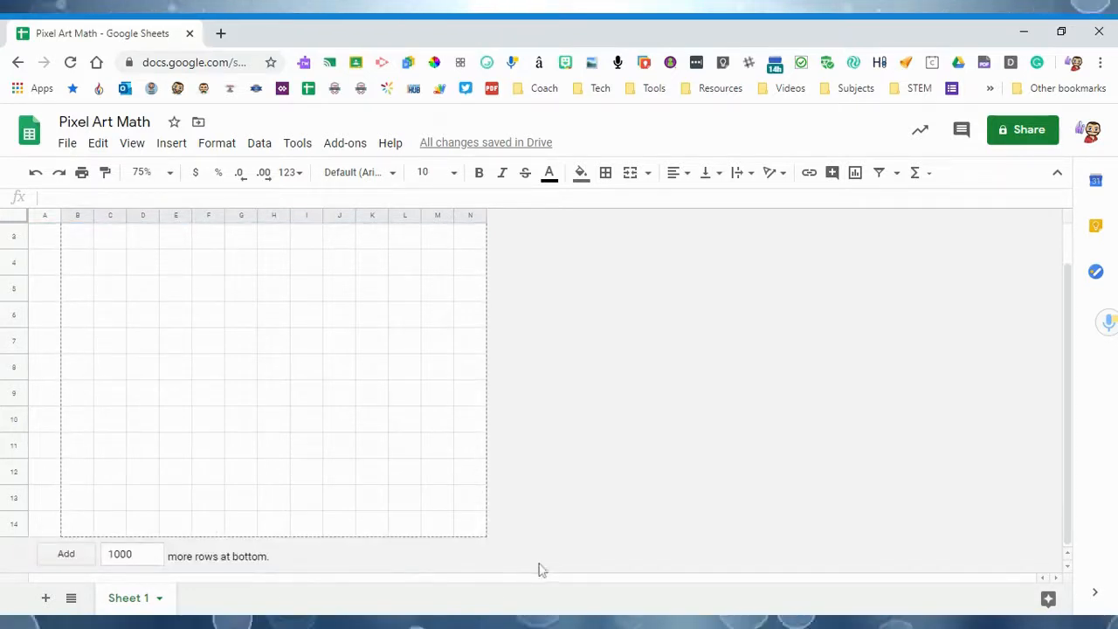
key("ctrl+v")
scroll(283, 472, "up", 1)
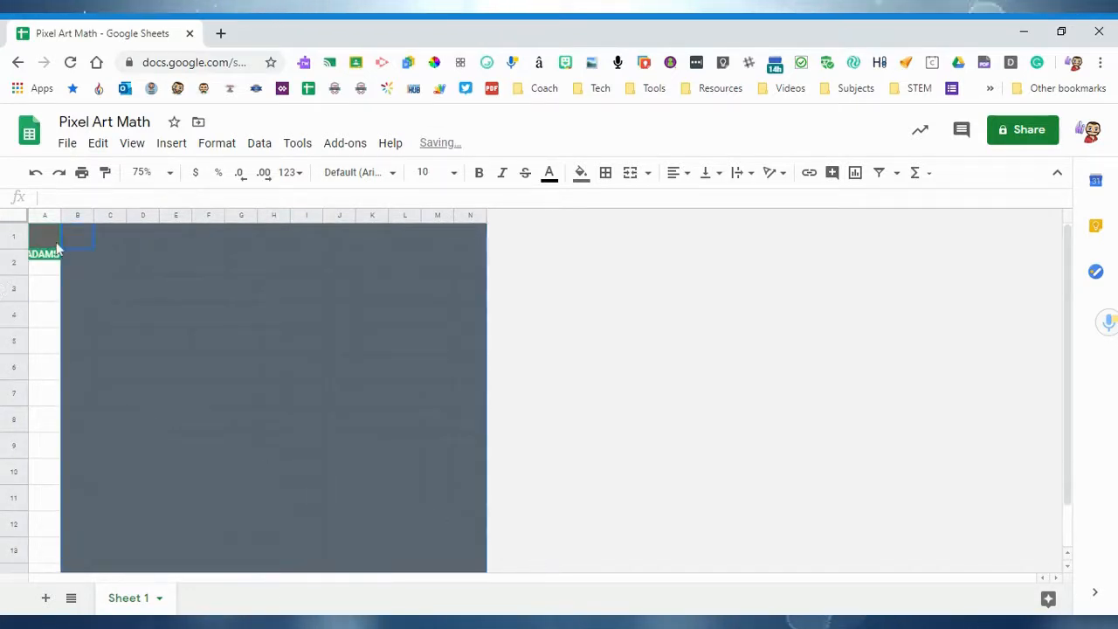
Extend A1's dark gray fill down column A through row 14.
left_click(40, 239)
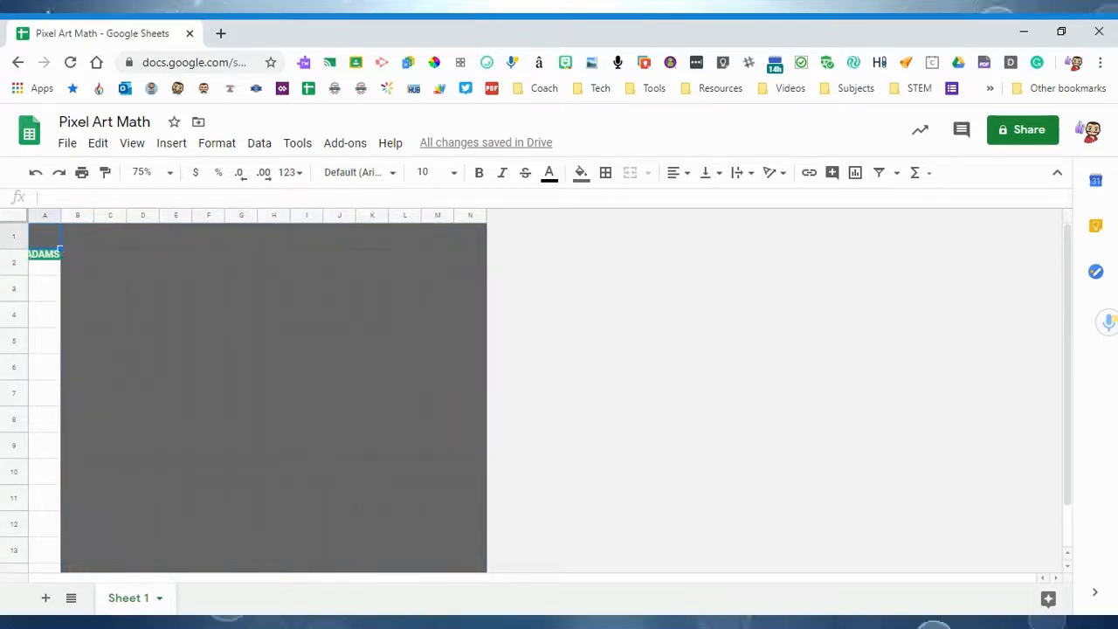
scroll(262, 393, "down", 1)
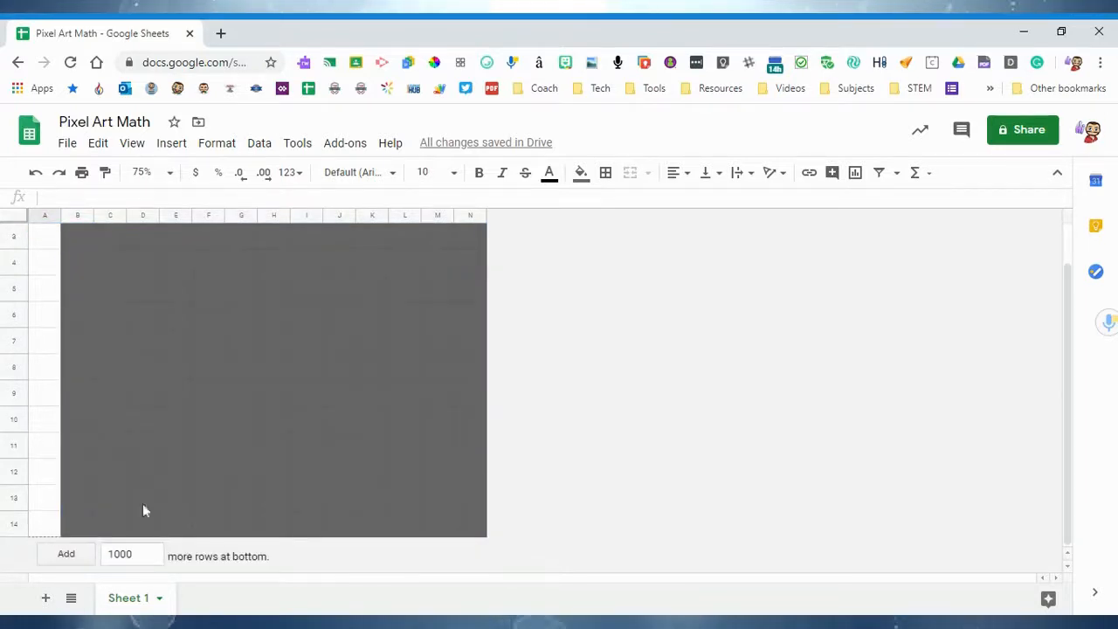
left_click(314, 395)
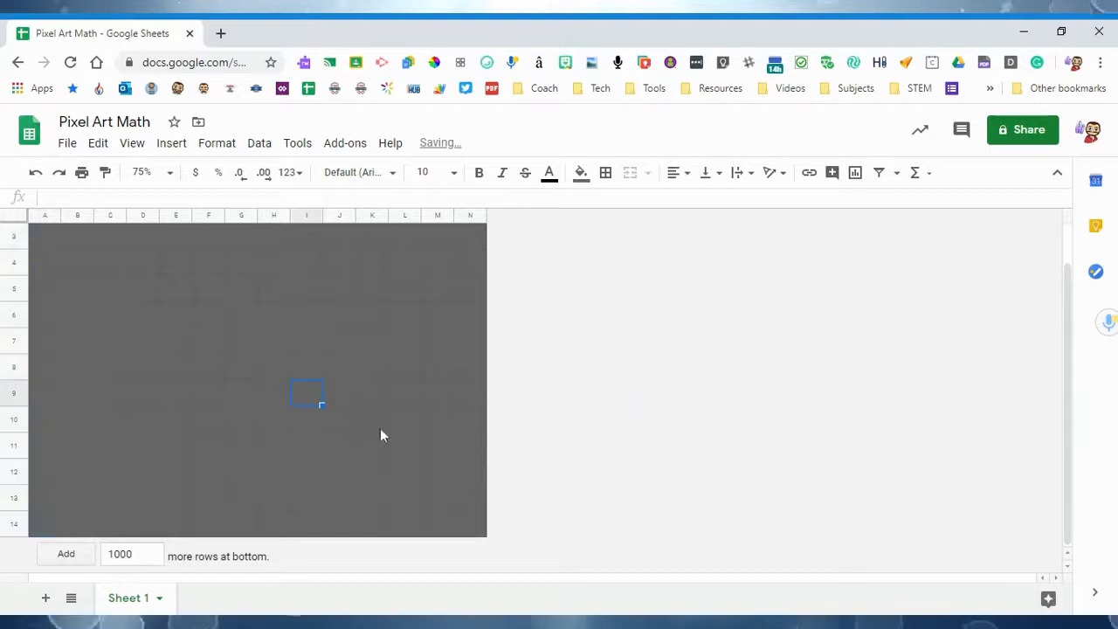
scroll(241, 434, "up", 1)
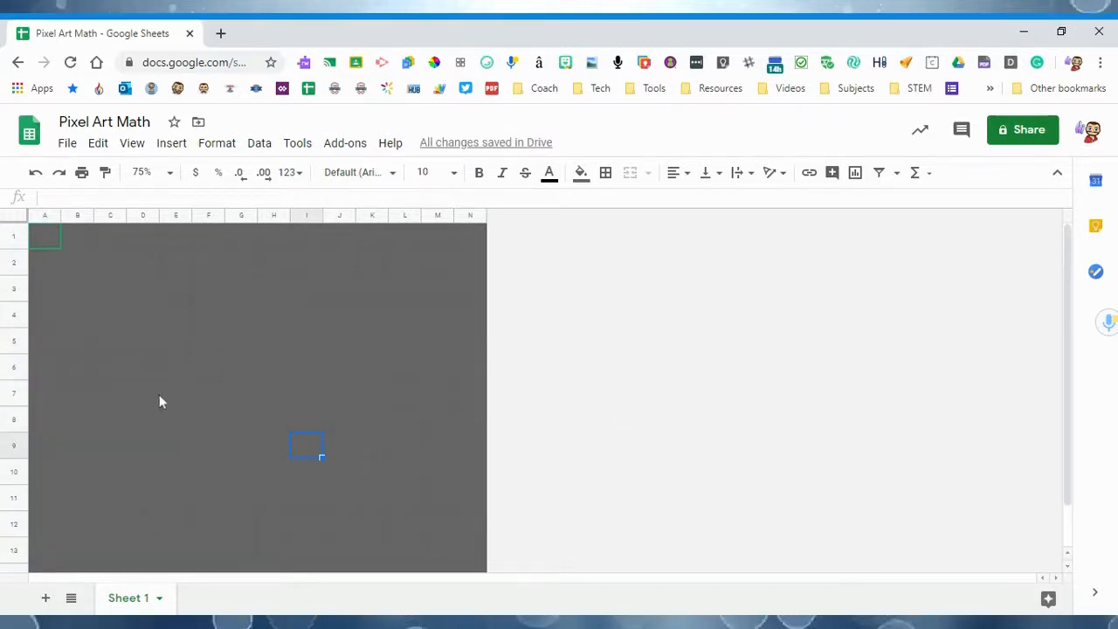
left_click(208, 344)
left_click(343, 470)
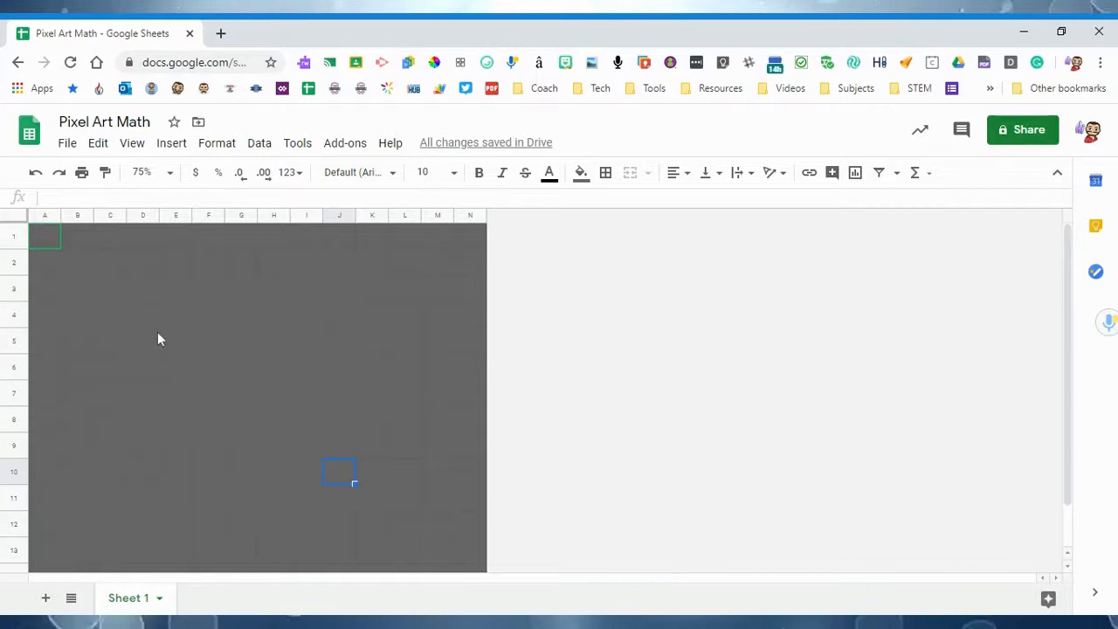
left_click(414, 243)
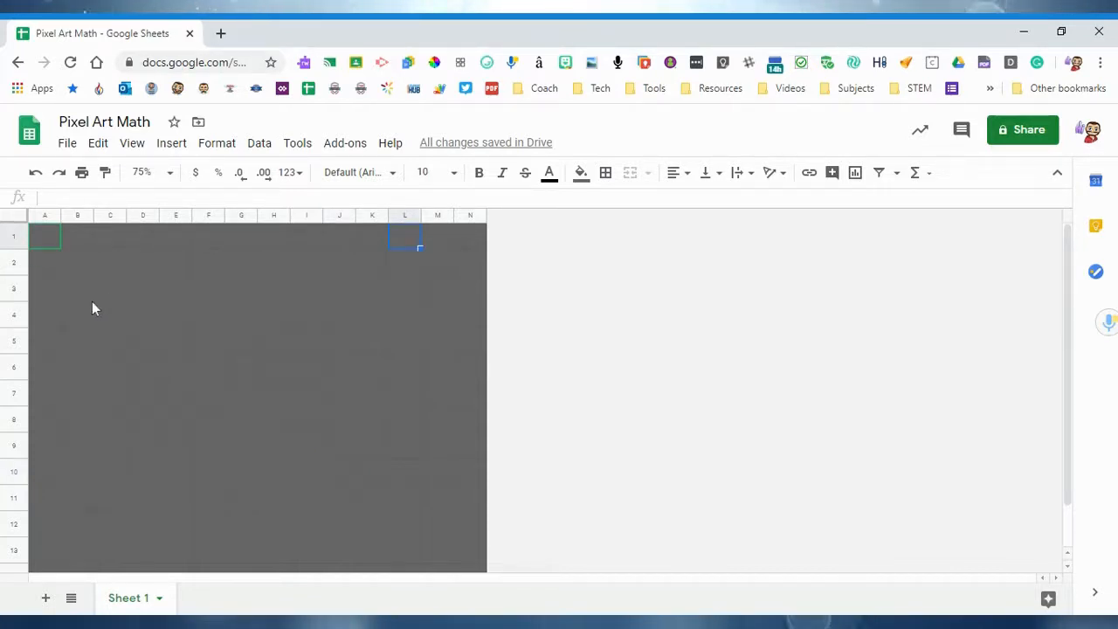
left_click(105, 234)
left_click(73, 239)
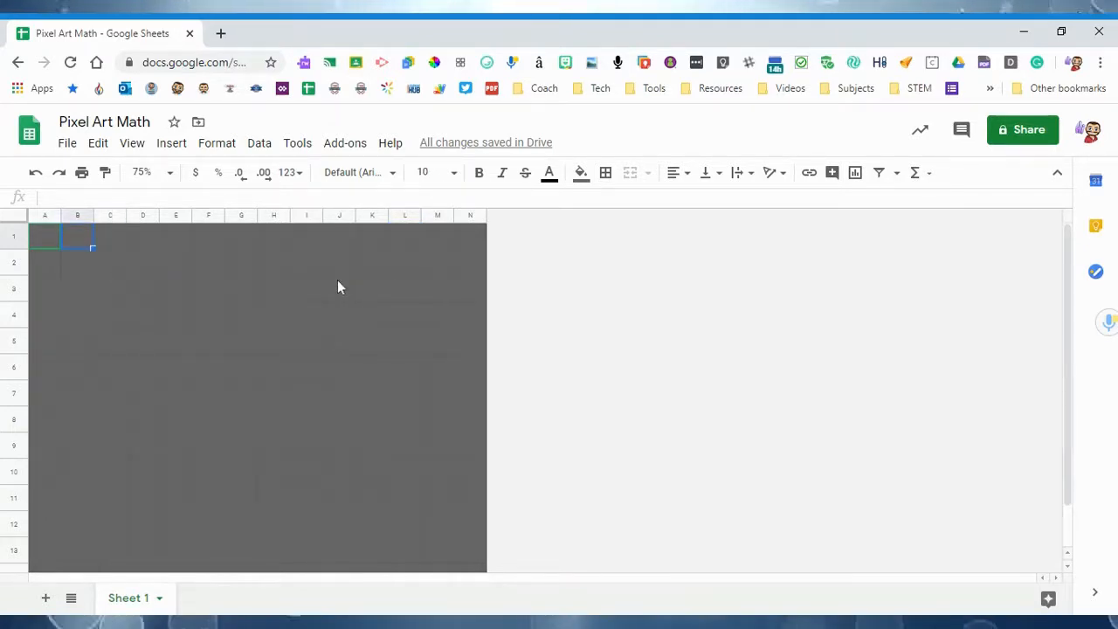
left_click(180, 379)
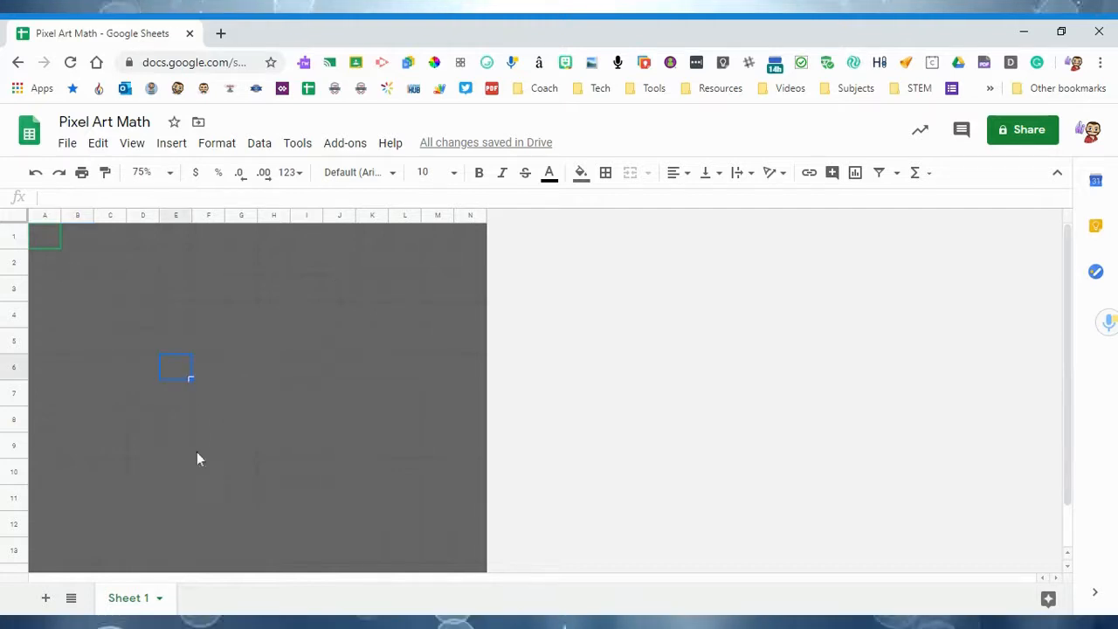
left_click(144, 476)
left_click(113, 503)
left_click(184, 508)
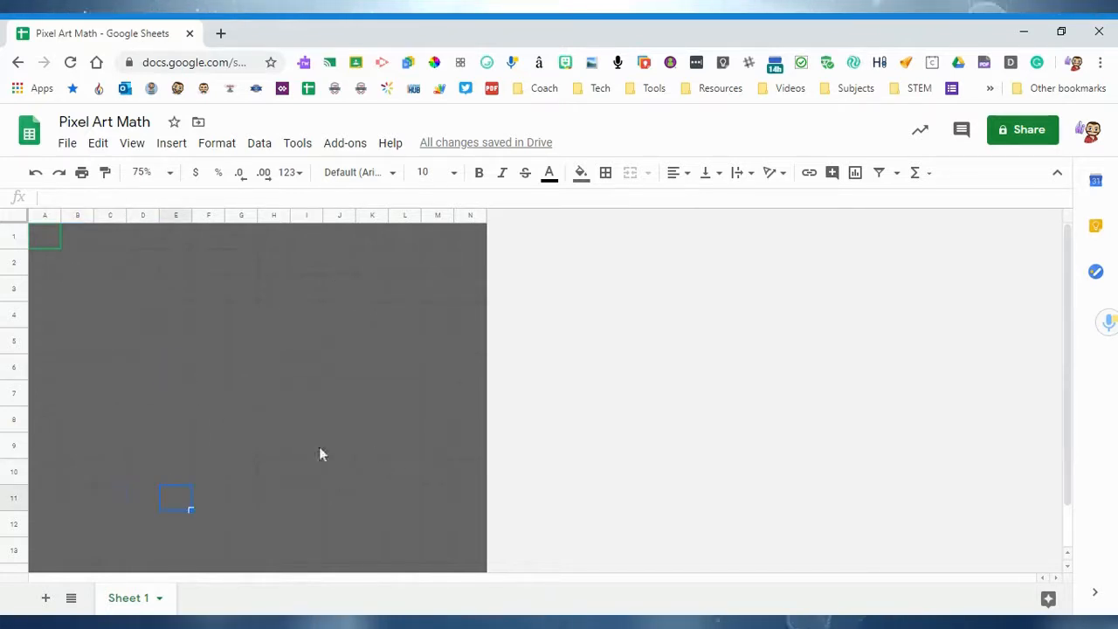
Fill cell D12 with bright green.
left_click(156, 526)
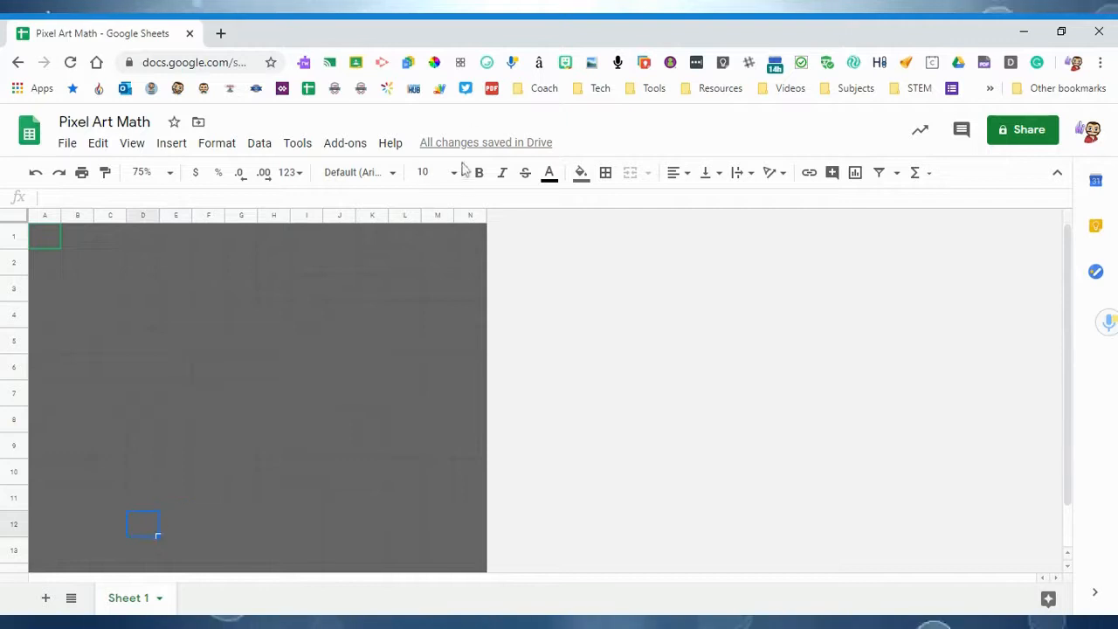
left_click(583, 179)
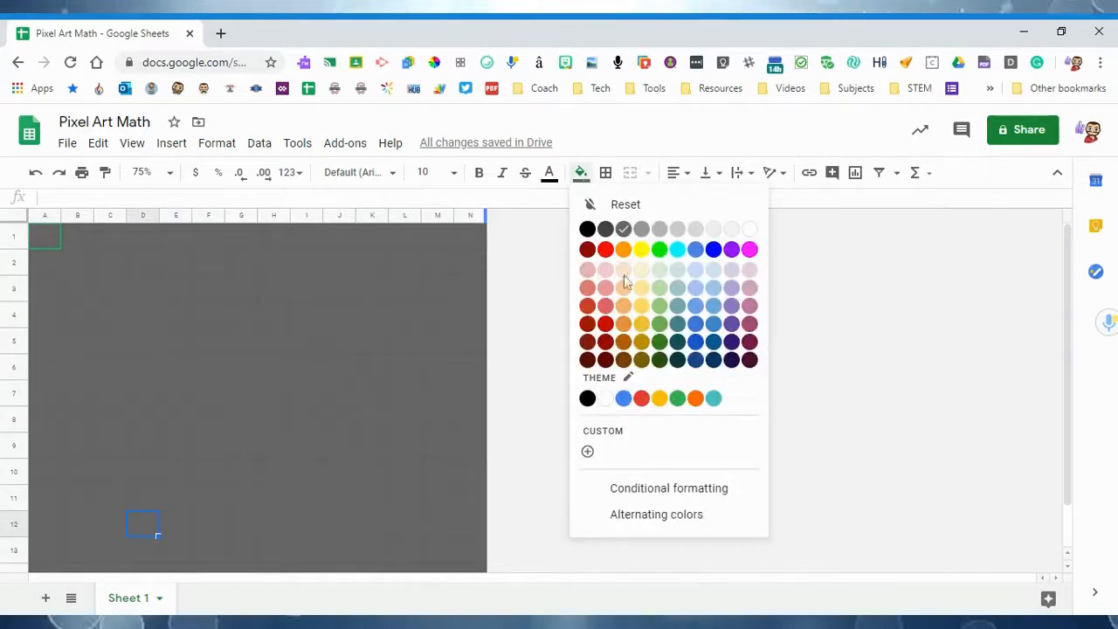
left_click(660, 250)
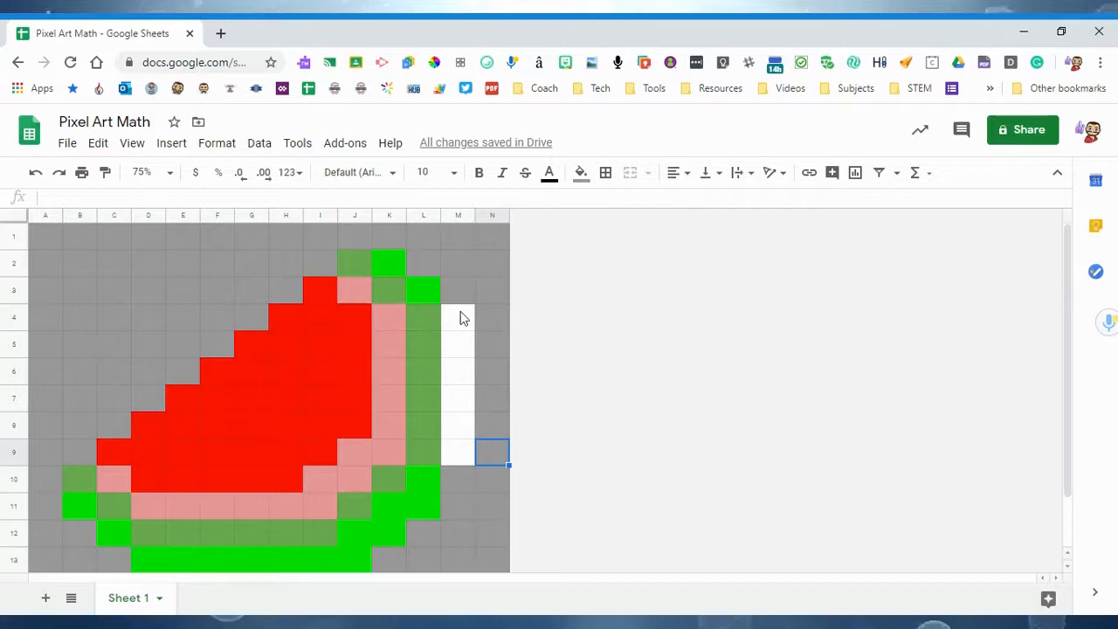
Fill the blank cells M4 through M9 with bright green to complete the watermelon's outer rind.
left_click_drag(461, 329, 458, 459)
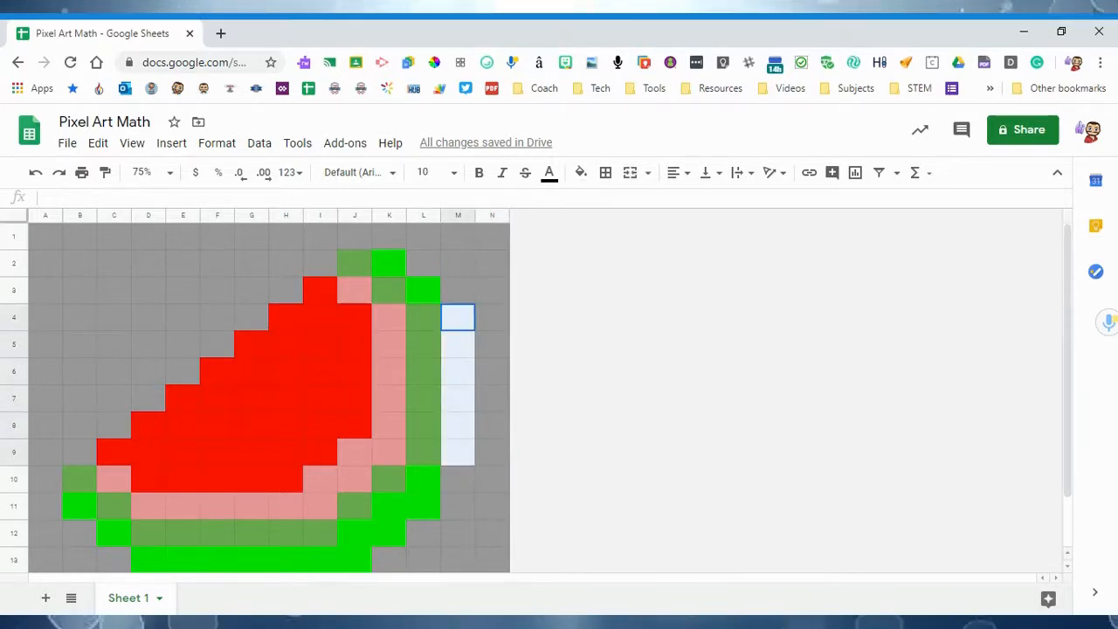
left_click(494, 325)
left_click_drag(467, 320, 455, 460)
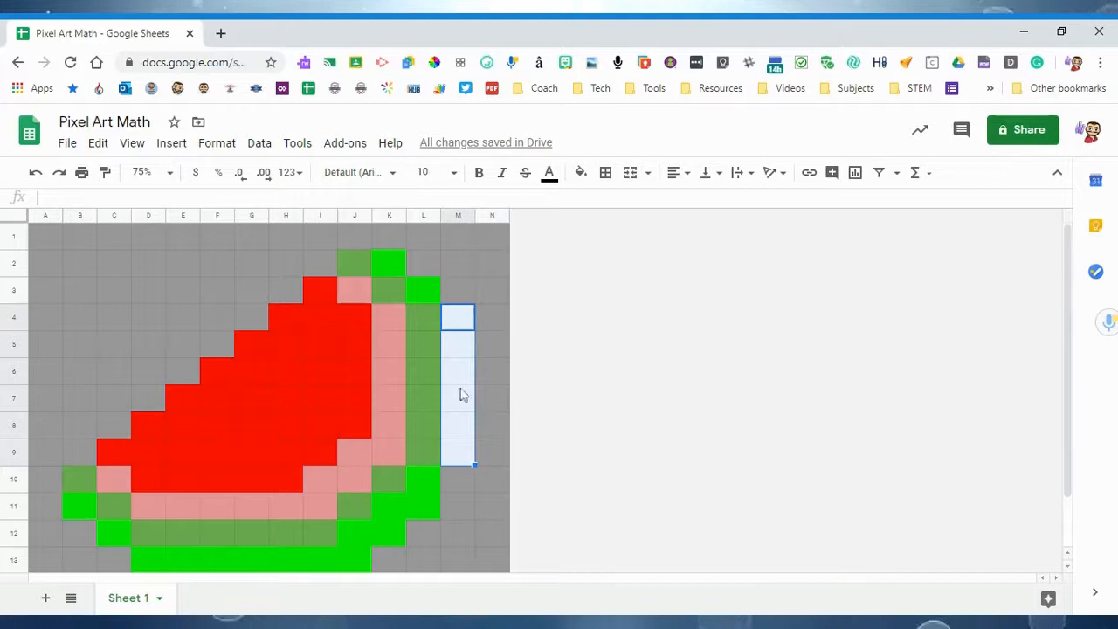
left_click(580, 174)
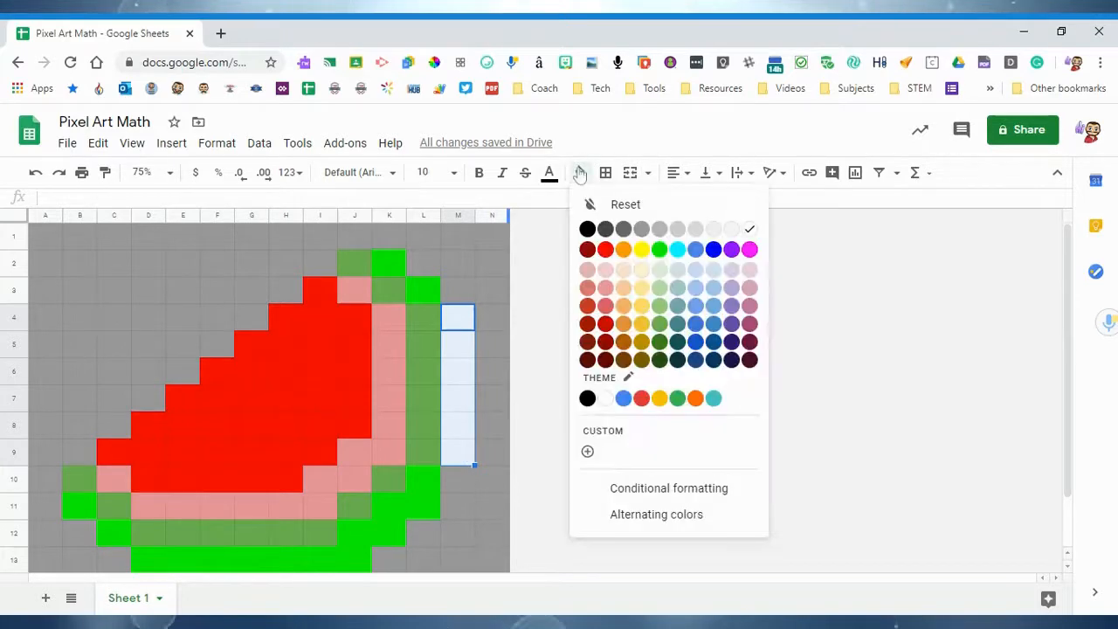
left_click(659, 250)
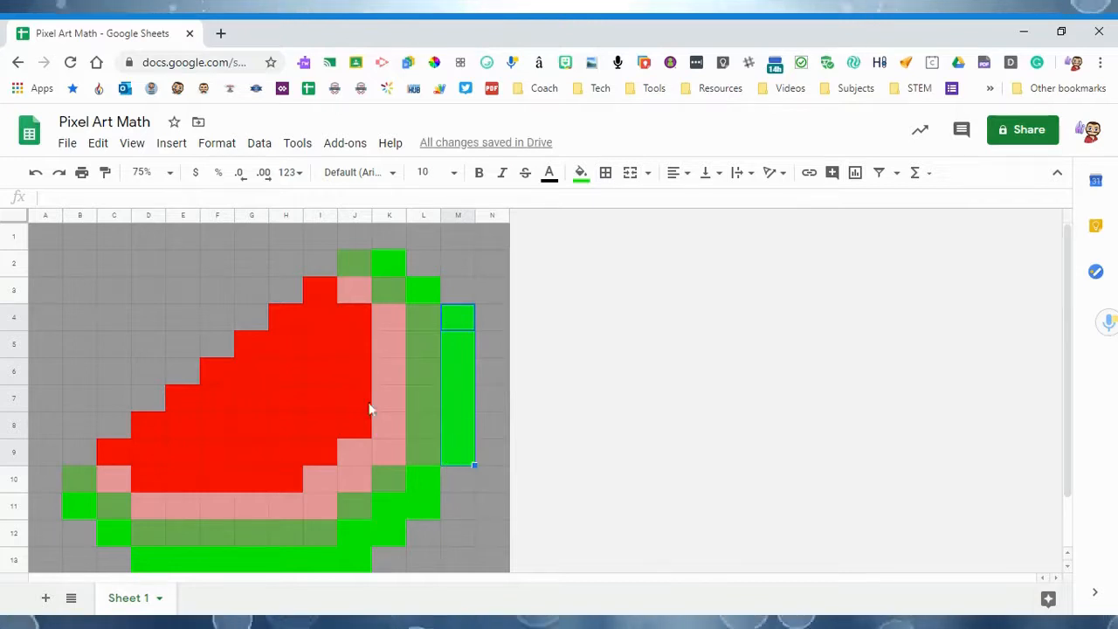
Fill cells F8, H9, I5 and J7 with black as the watermelon's seeds.
left_click(221, 427)
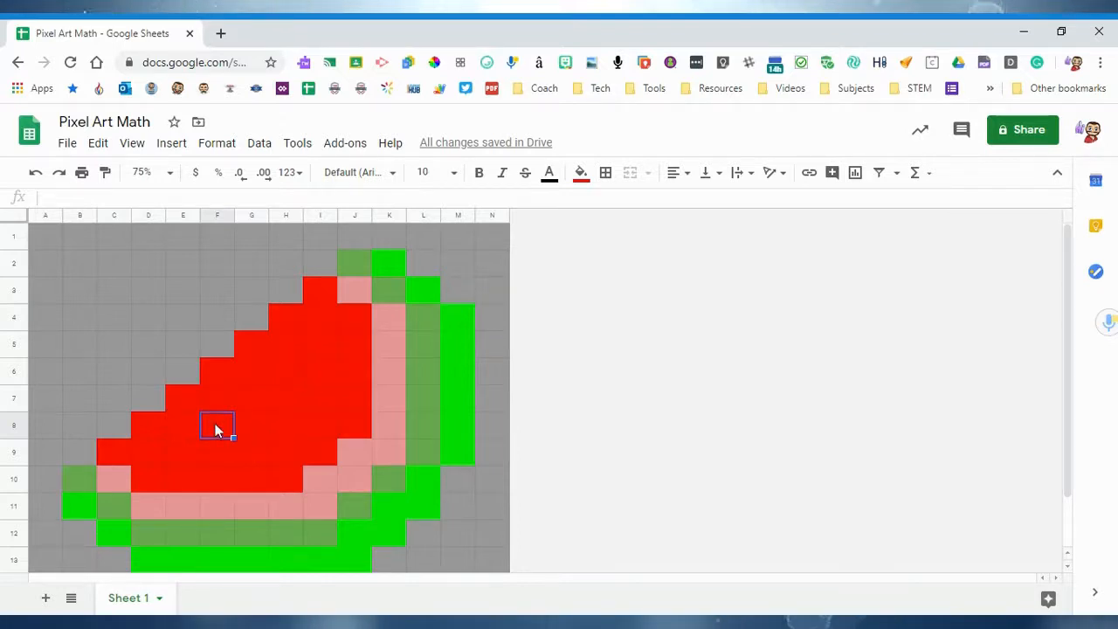
left_click(275, 448, "ctrl")
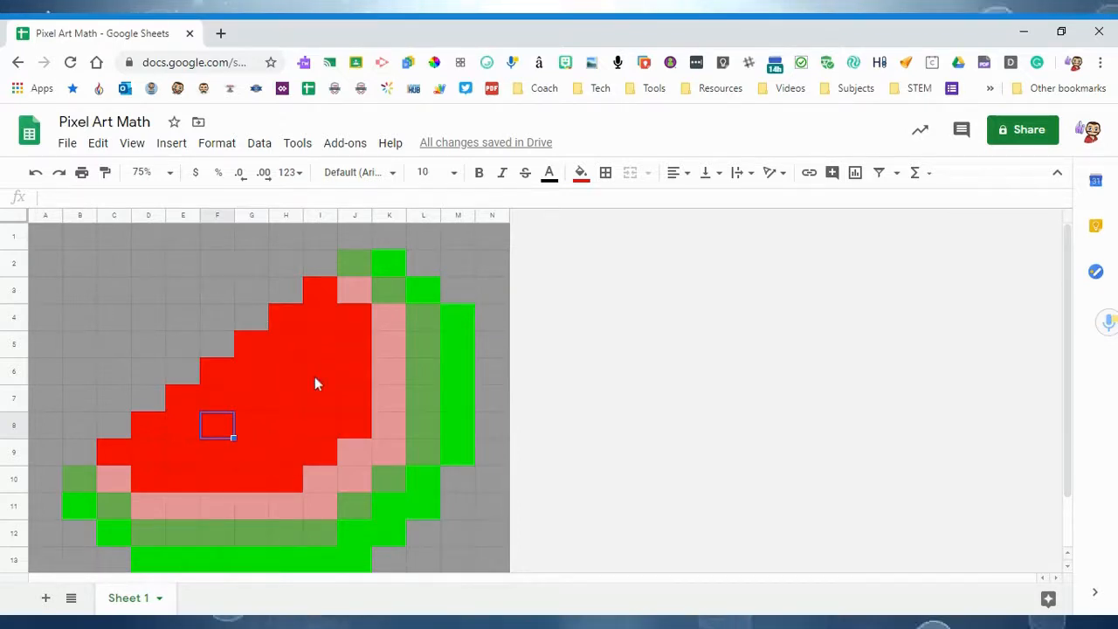
left_click(319, 344, "ctrl")
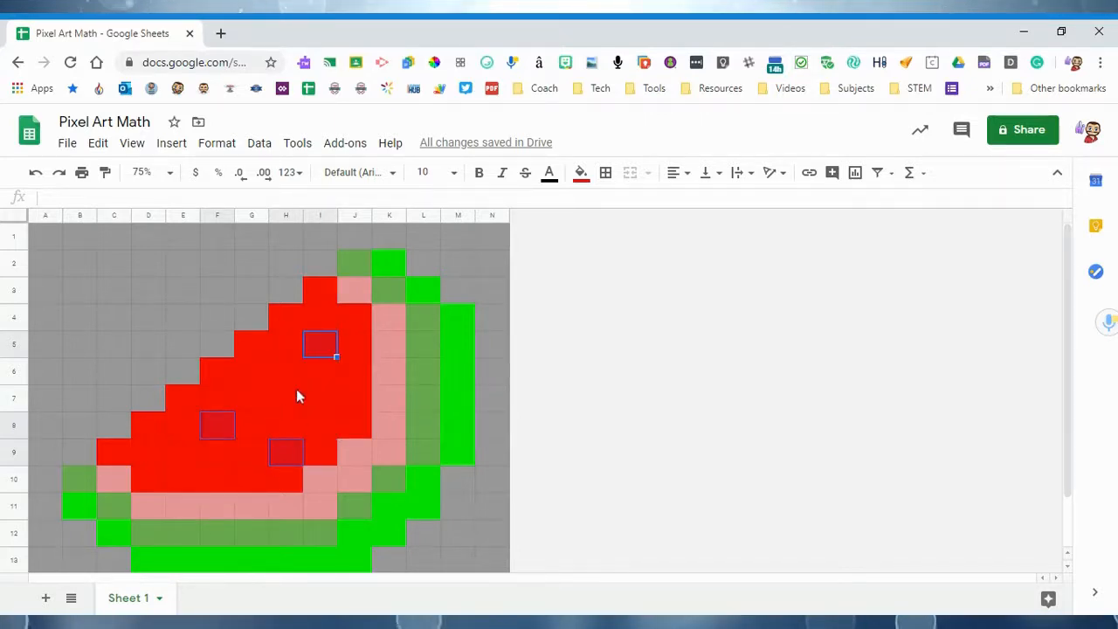
left_click(351, 402, "ctrl")
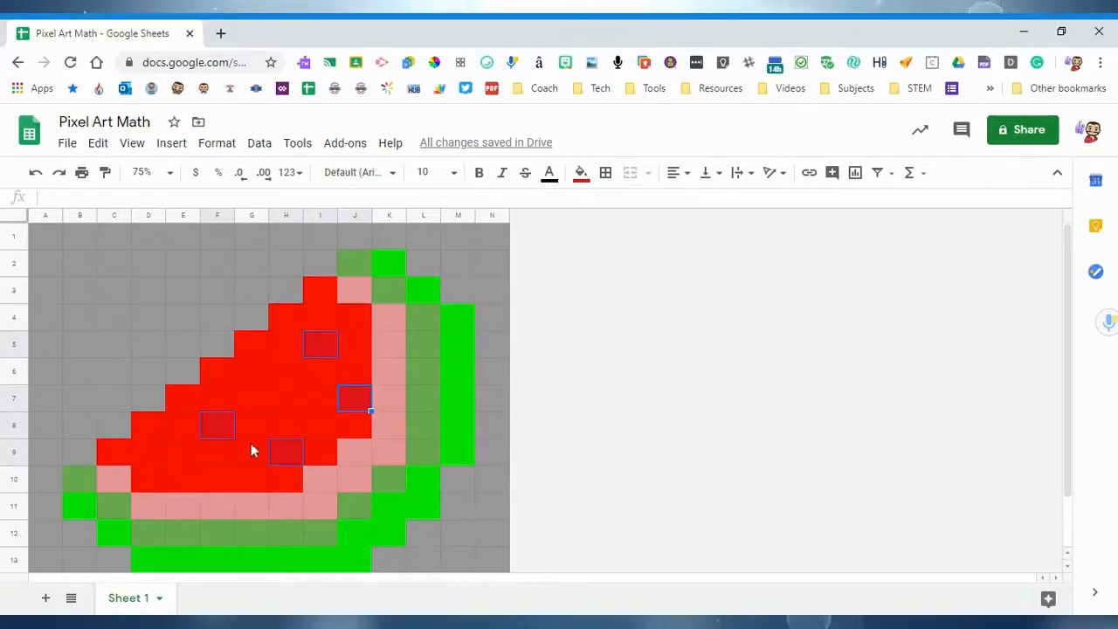
left_click(581, 173)
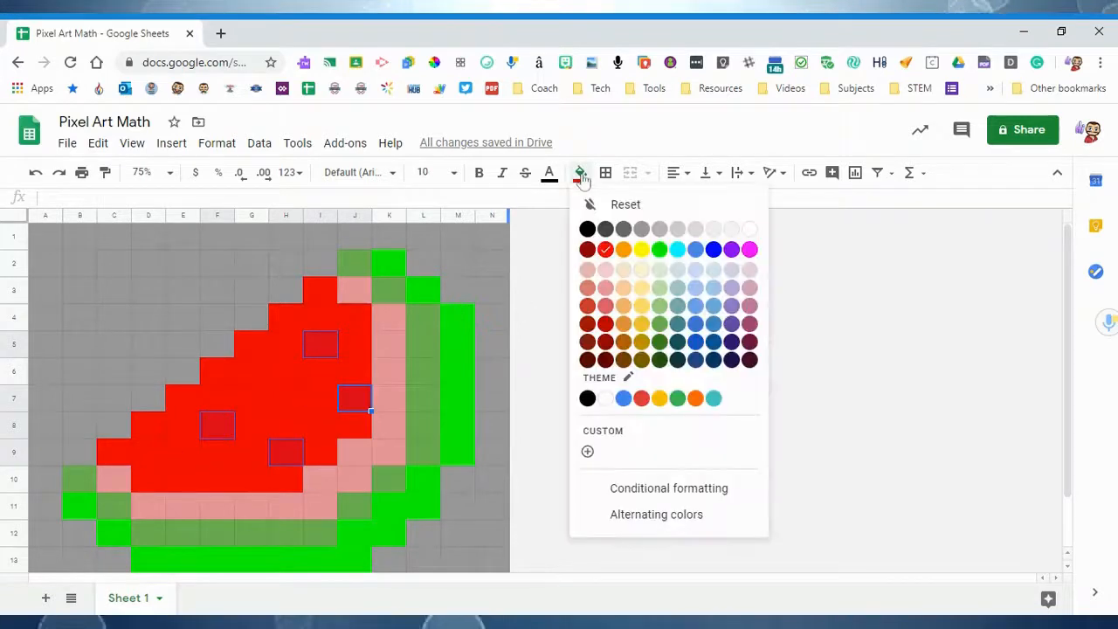
left_click(588, 229)
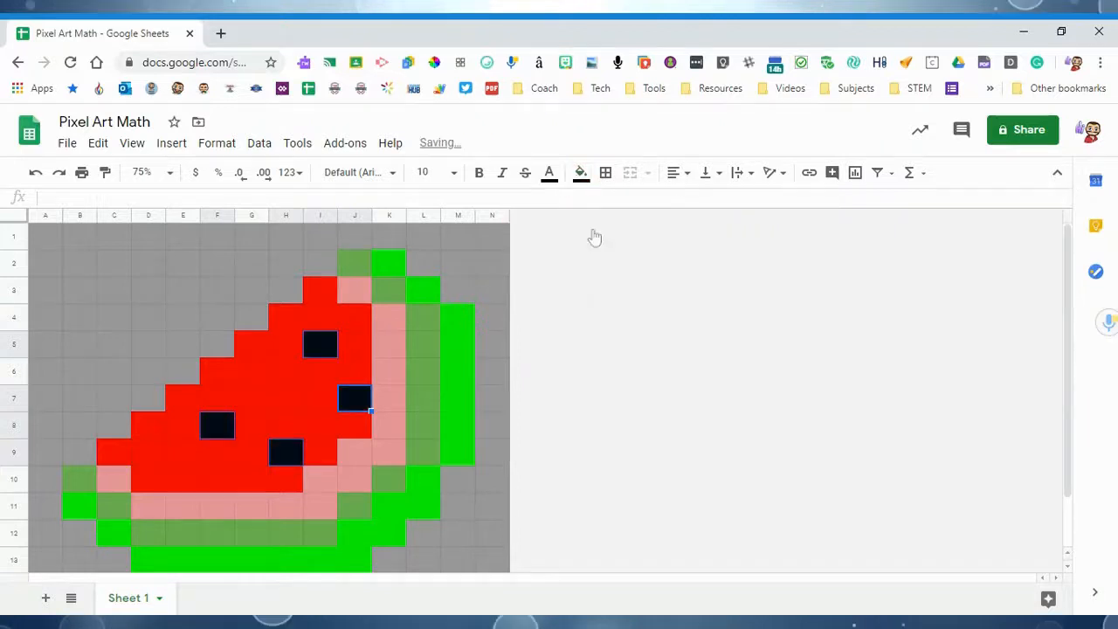
left_click(687, 372)
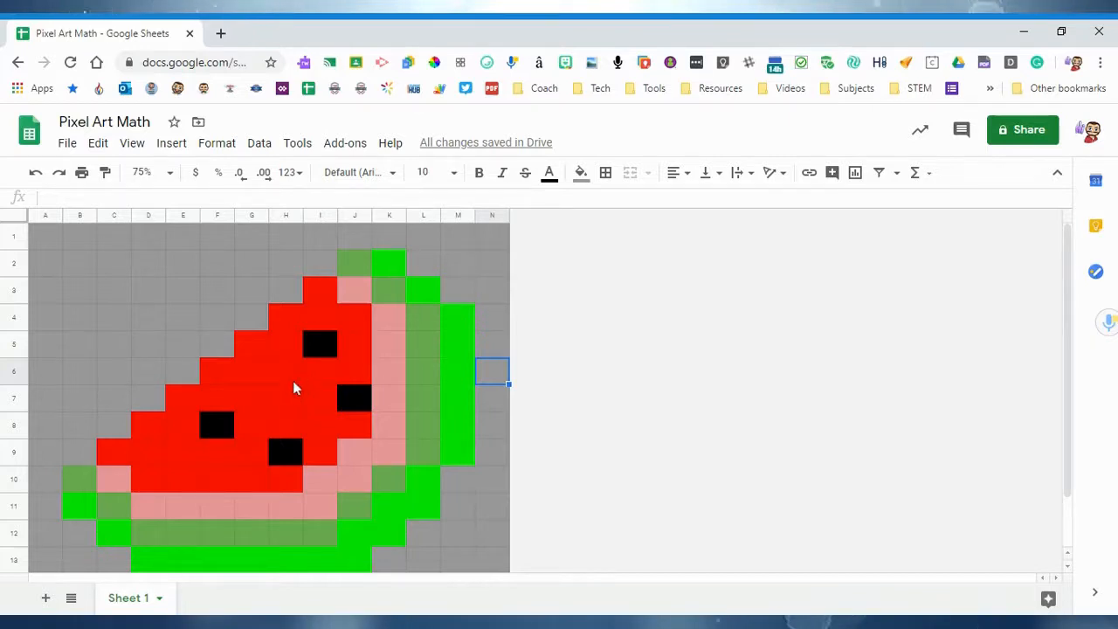
scroll(293, 384, "down", 2)
scroll(289, 388, "up", 2)
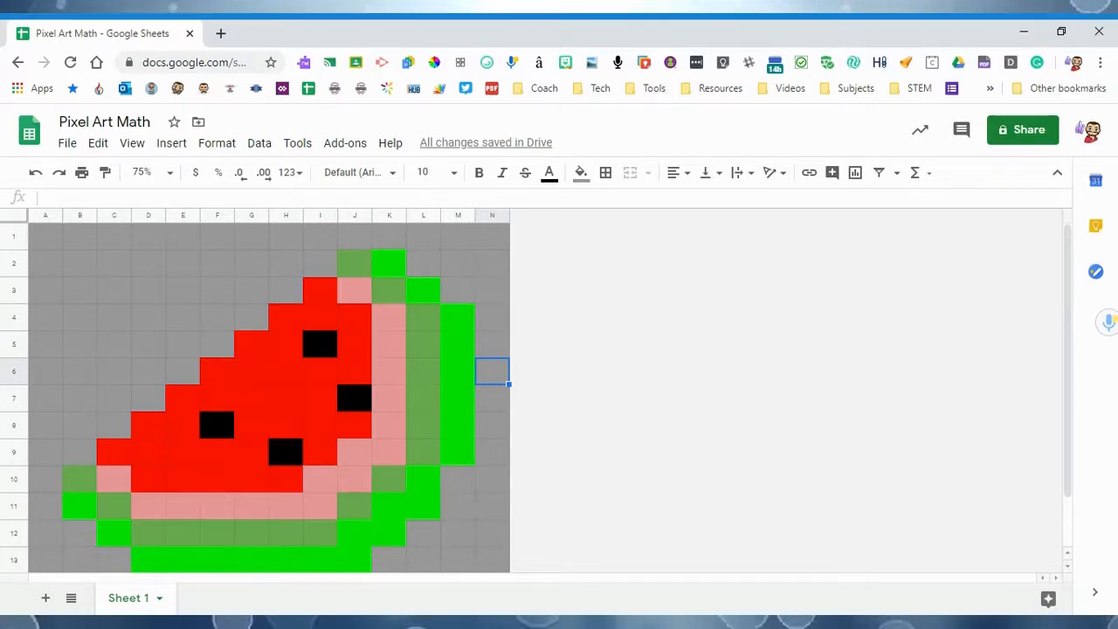
Duplicate Sheet 1, check the original against it, and open the copy.
right_click(129, 602)
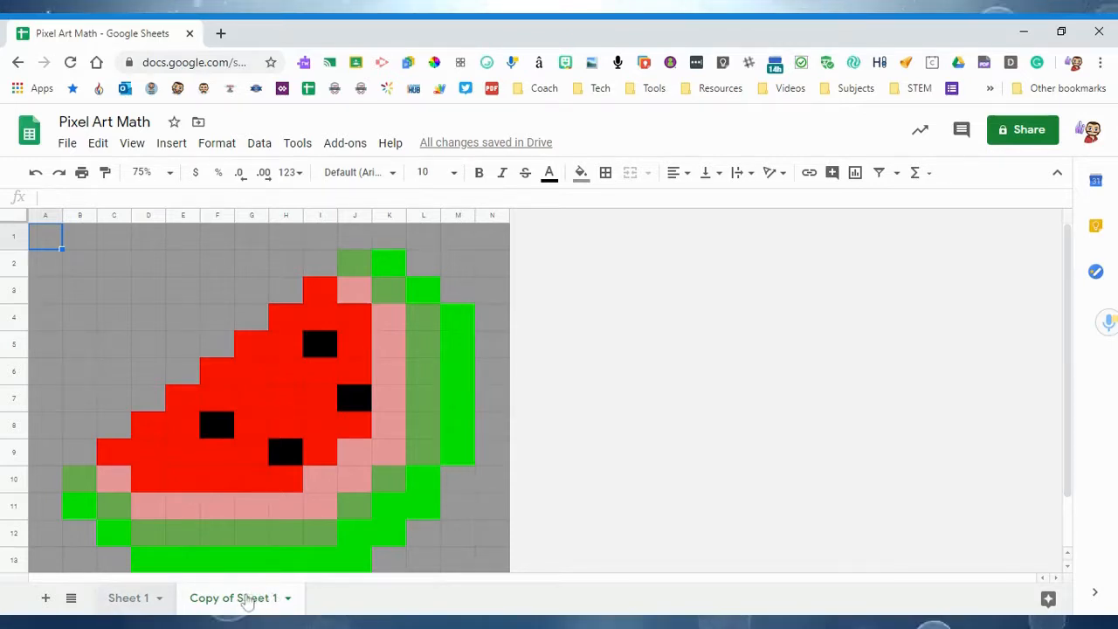
key("ctrl+shift+Page_Up")
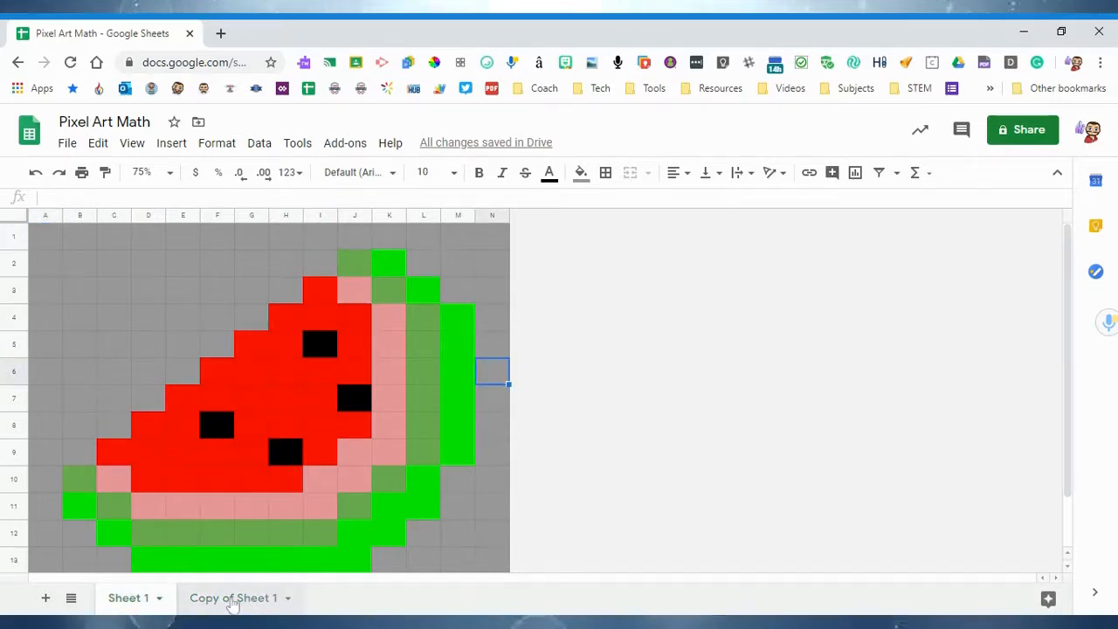
left_click(234, 601)
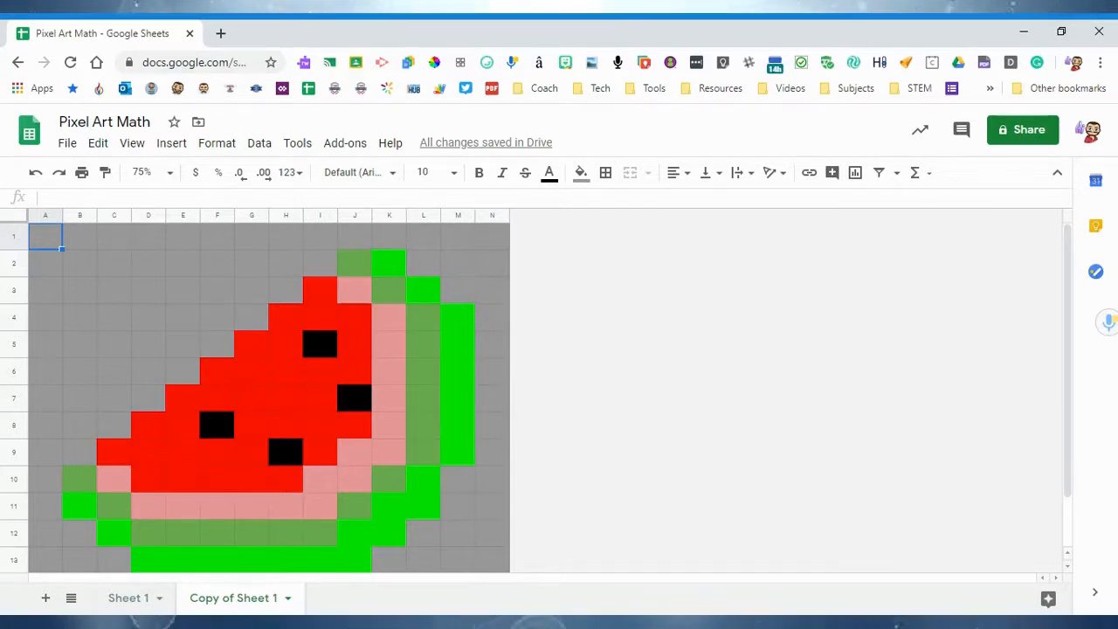
Rename the copied sheet as Work Here.
double_click(232, 603)
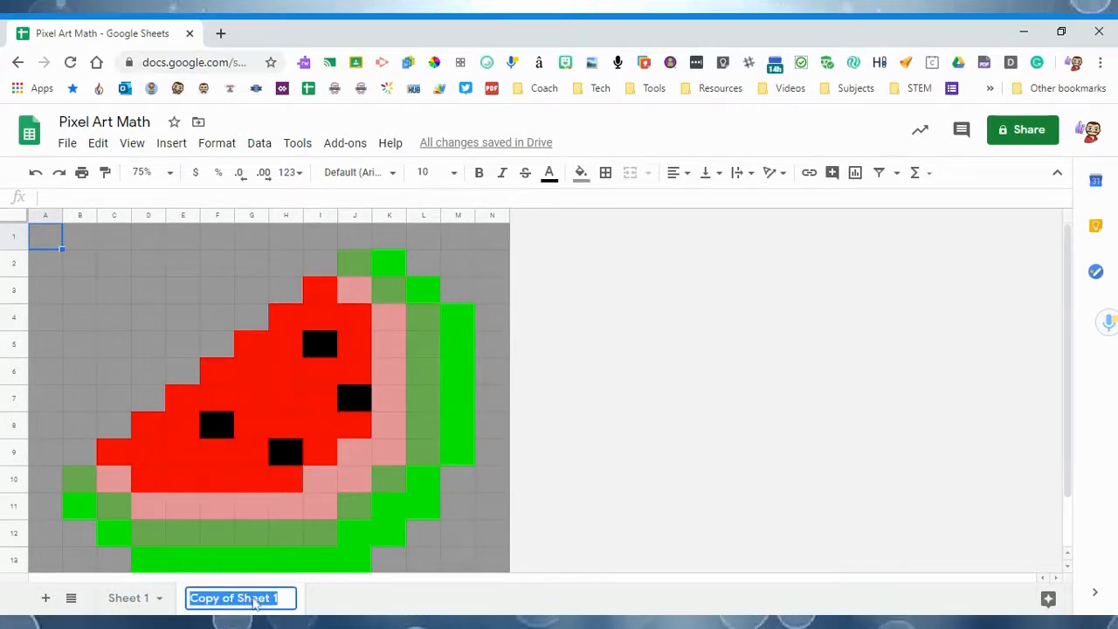
type("Work")
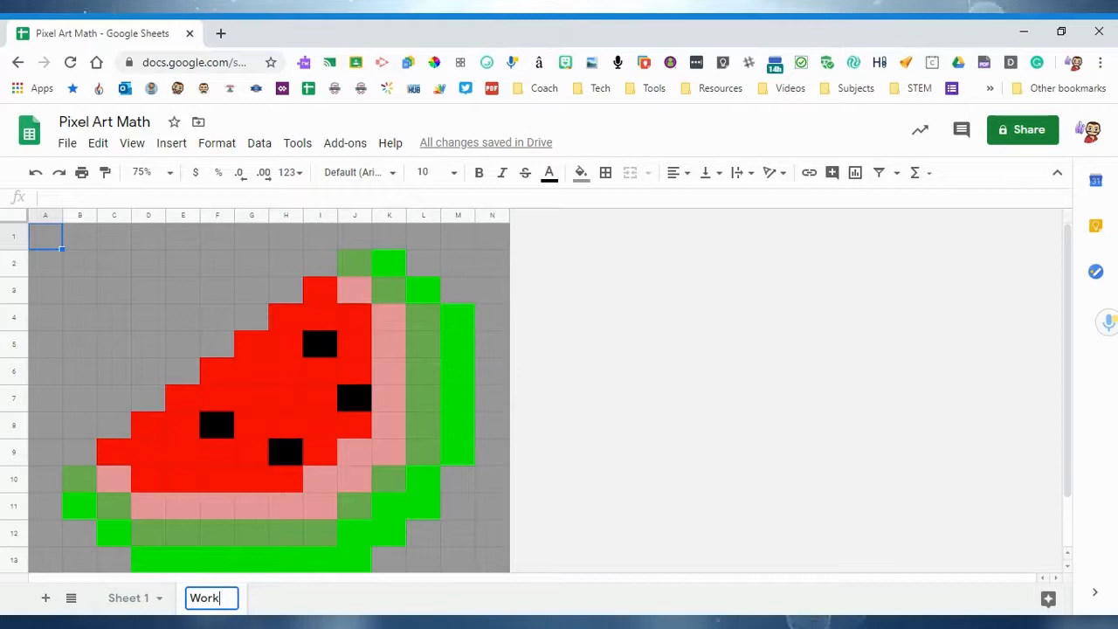
type("Here")
key("BackSpace")
key("BackSpace")
key("BackSpace")
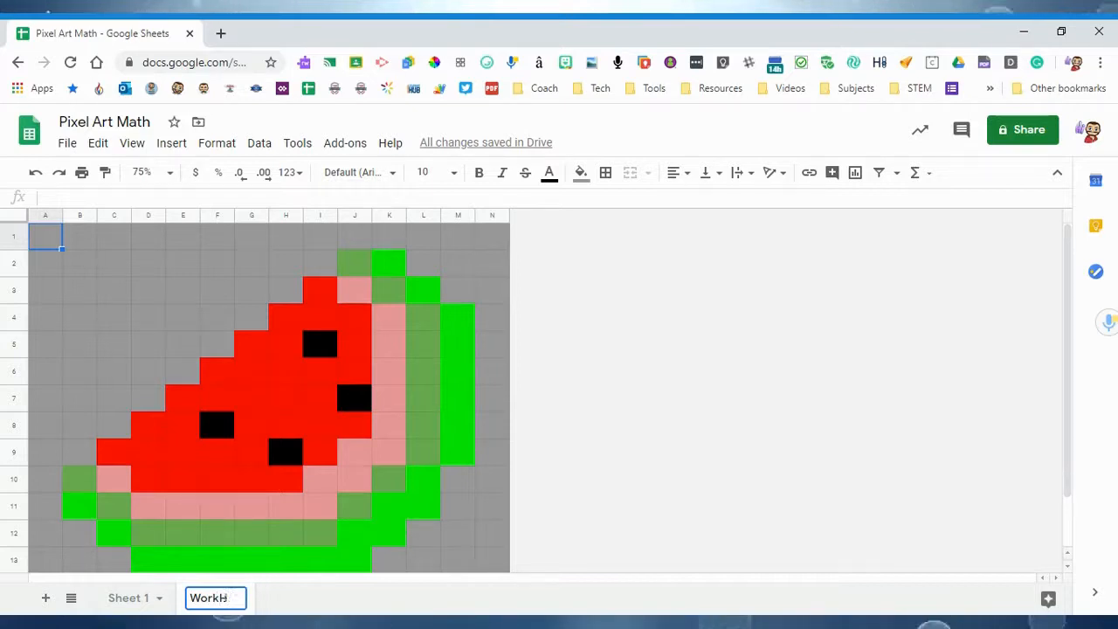
type("Here")
key("Return")
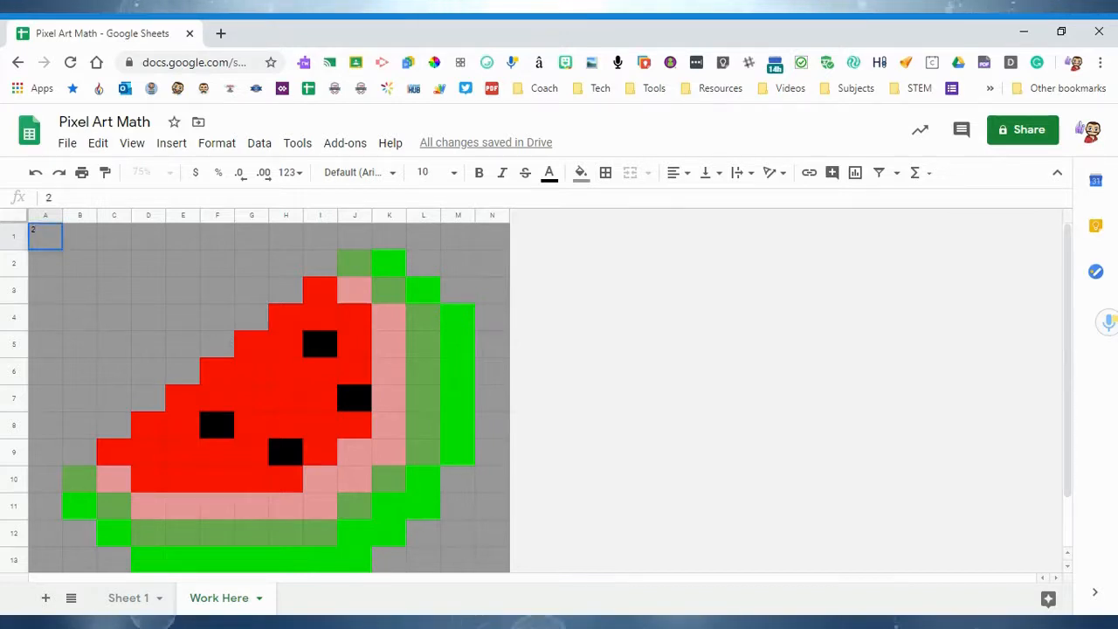
Enter the multiplication problems 2X12 in A1, 5X12 in B1 and 12X2 in C1 on the Work Here sheet.
type("X12")
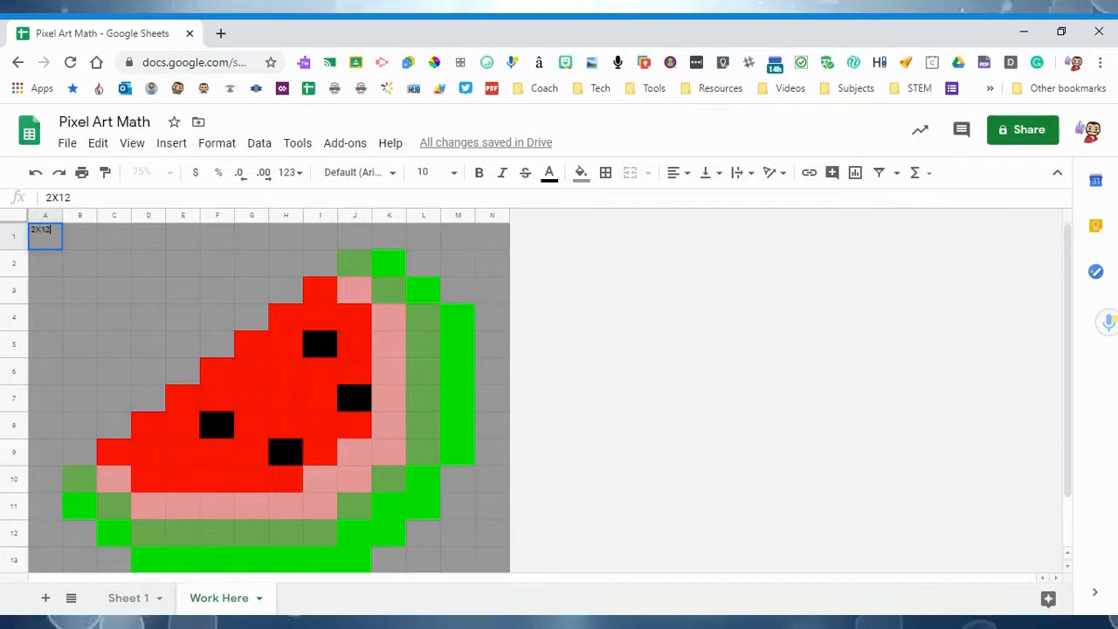
key("Return")
key("Right")
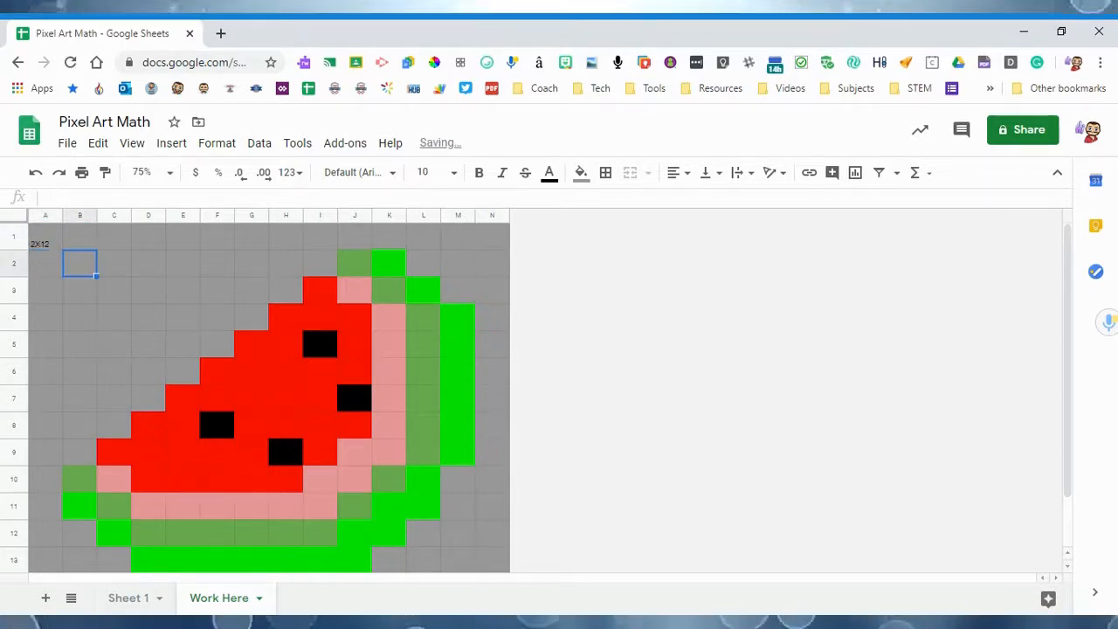
left_click(80, 236)
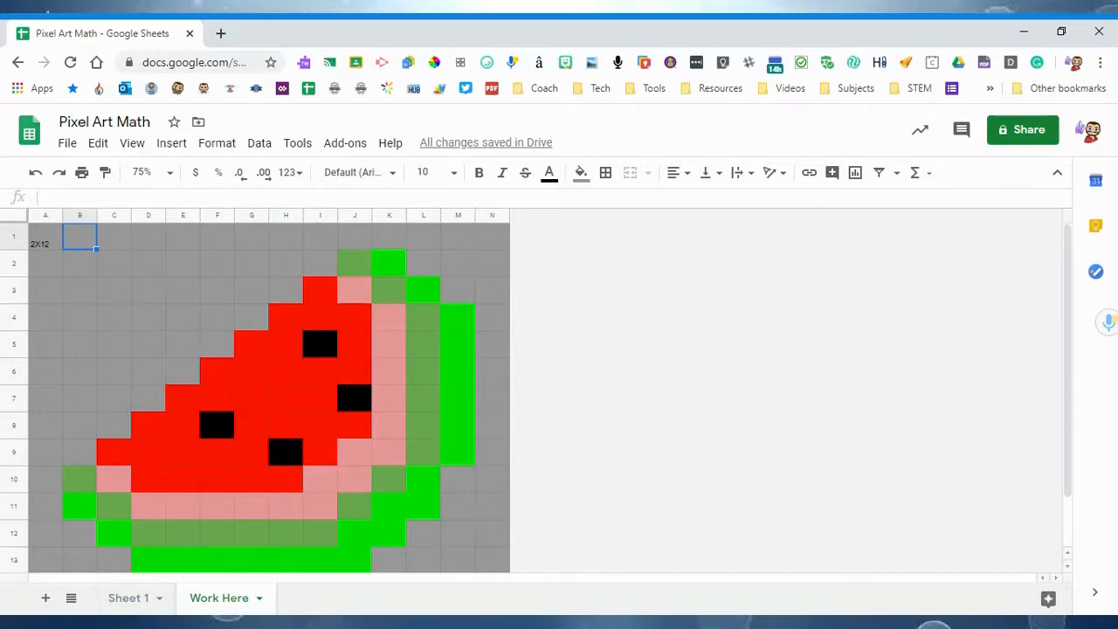
type("5X")
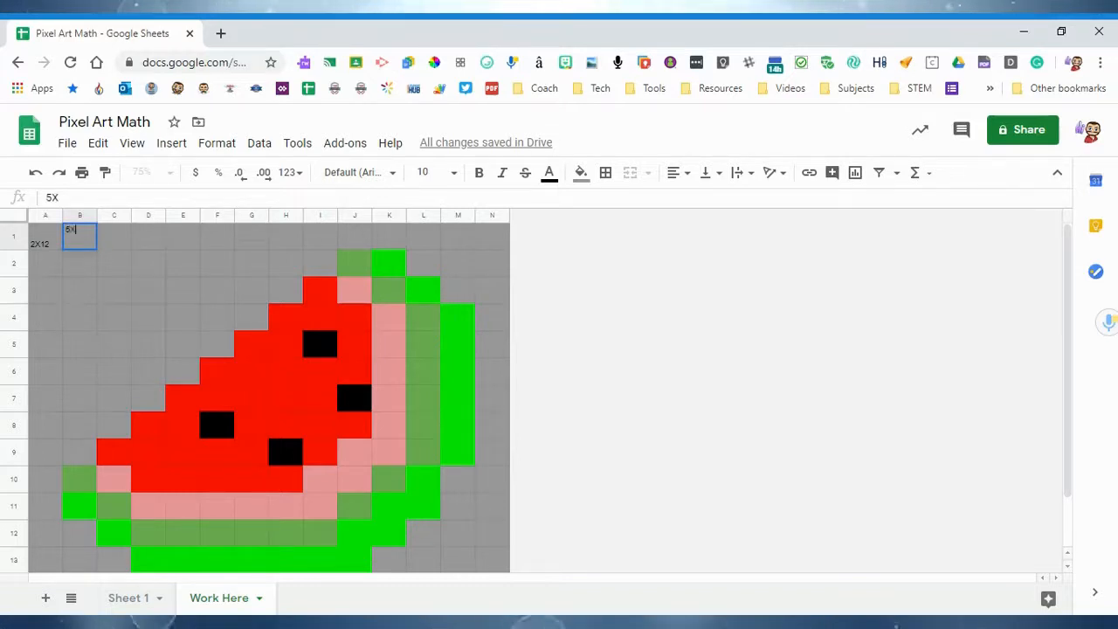
type("12")
key("Return")
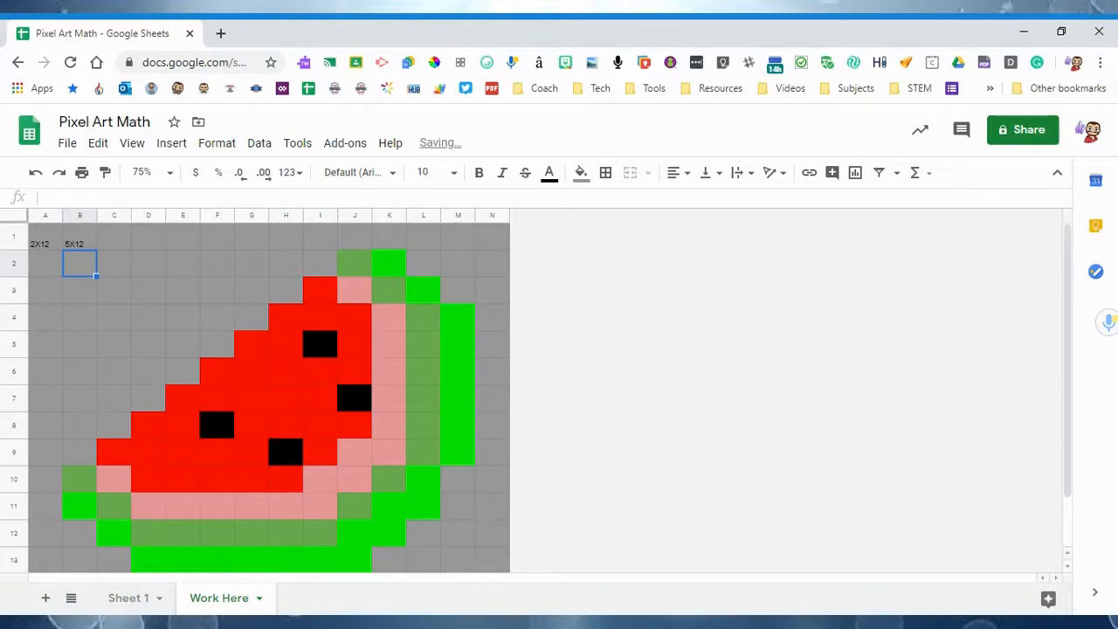
key("Right")
key("Up")
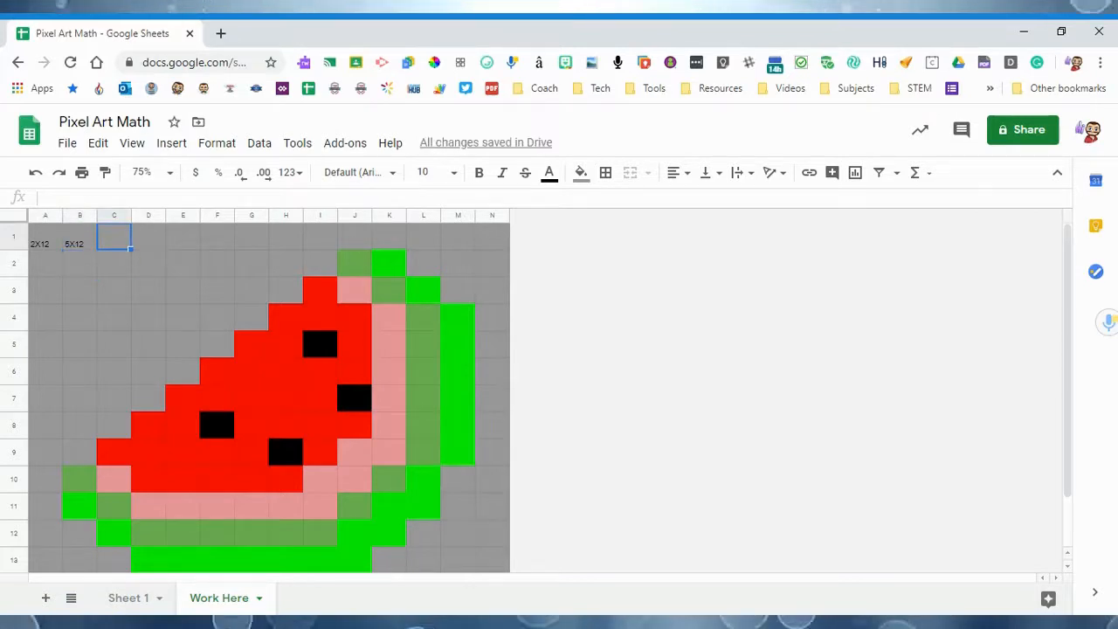
type("12X2")
key("Return")
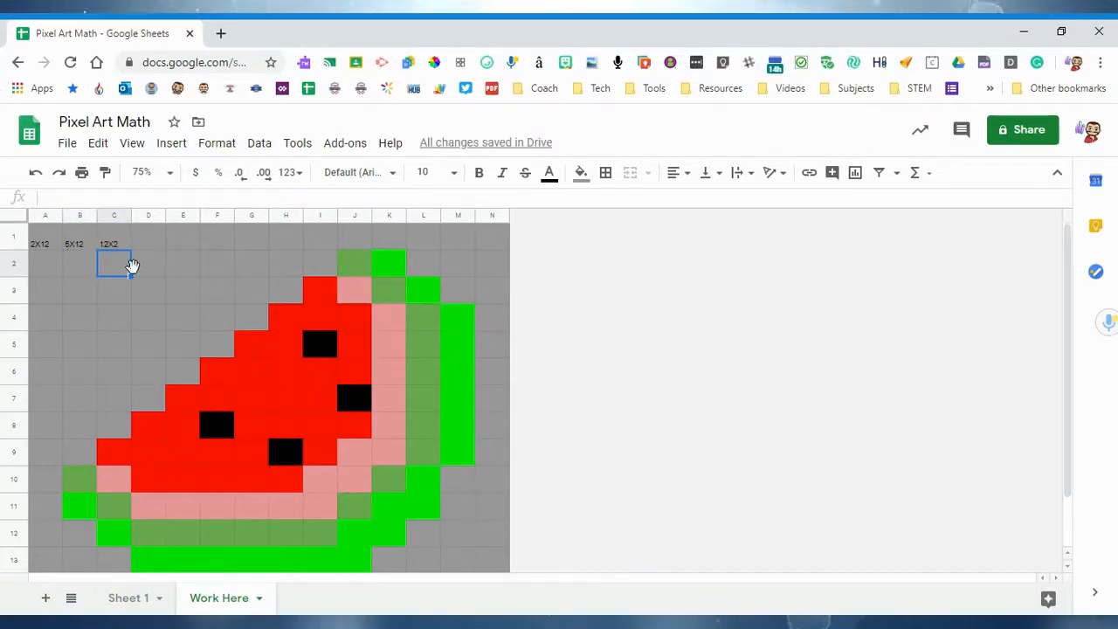
Align the contents of all cells on the sheet to the center horizontally and the middle vertically.
left_click(16, 218)
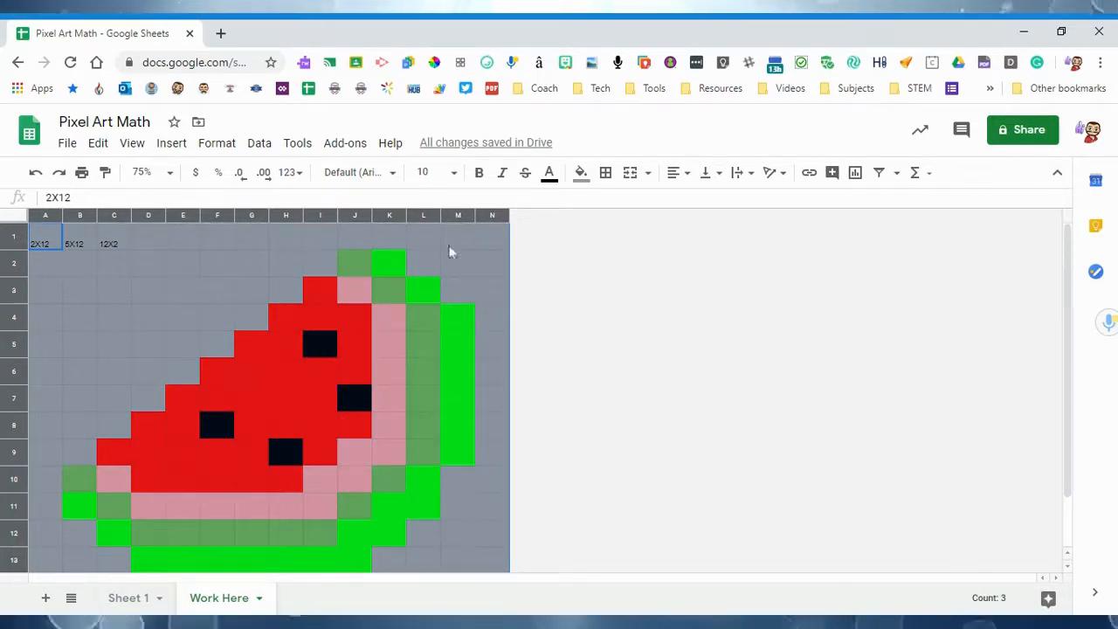
left_click(680, 173)
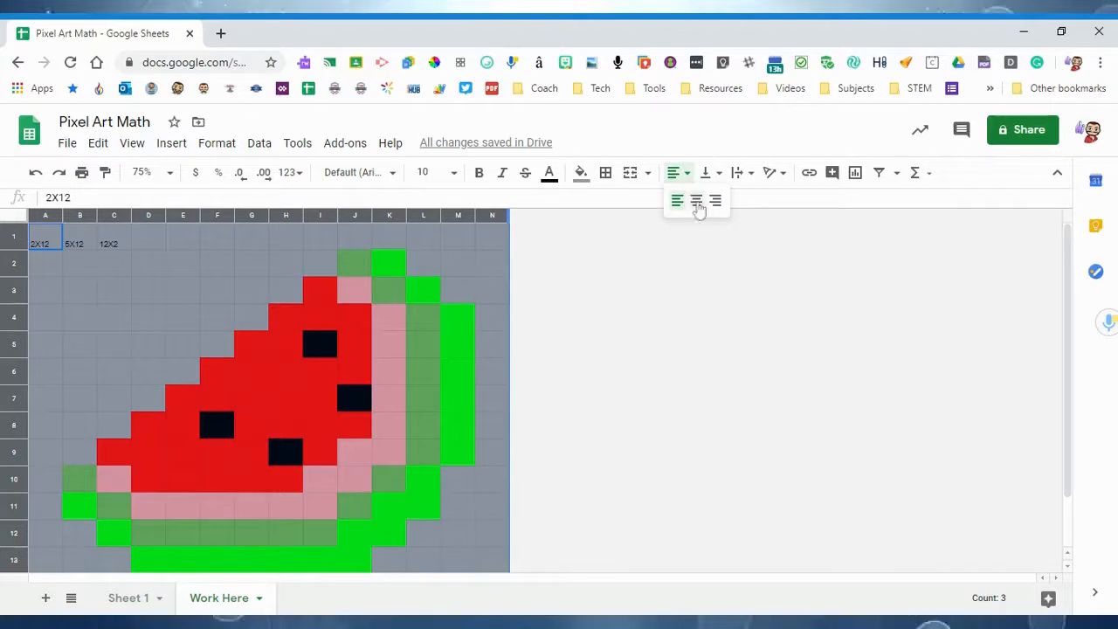
left_click(696, 201)
left_click(715, 174)
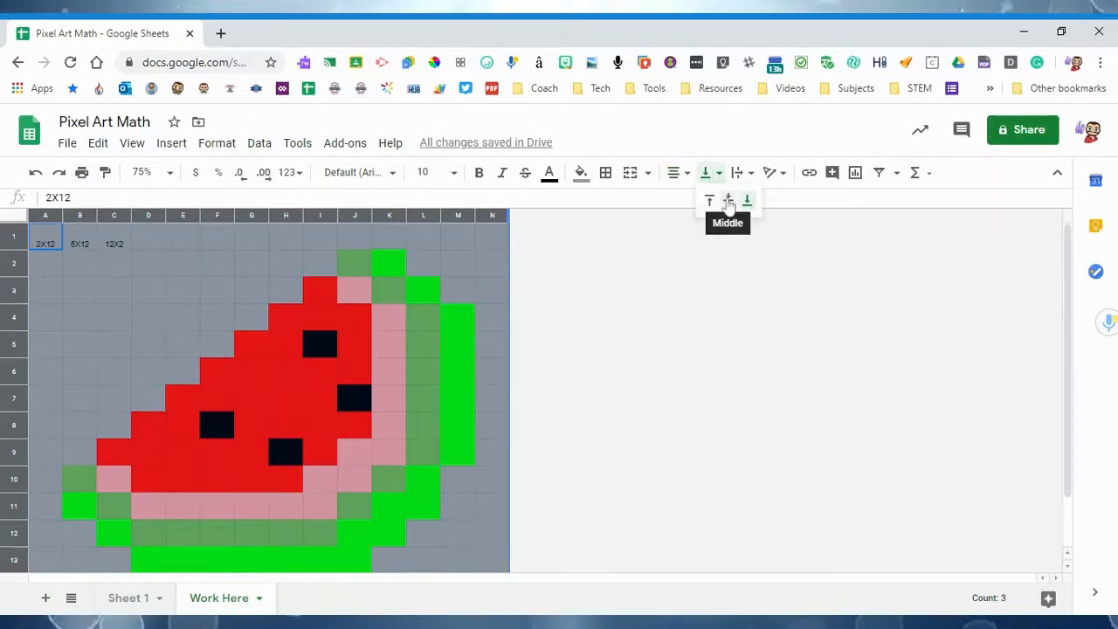
left_click(729, 202)
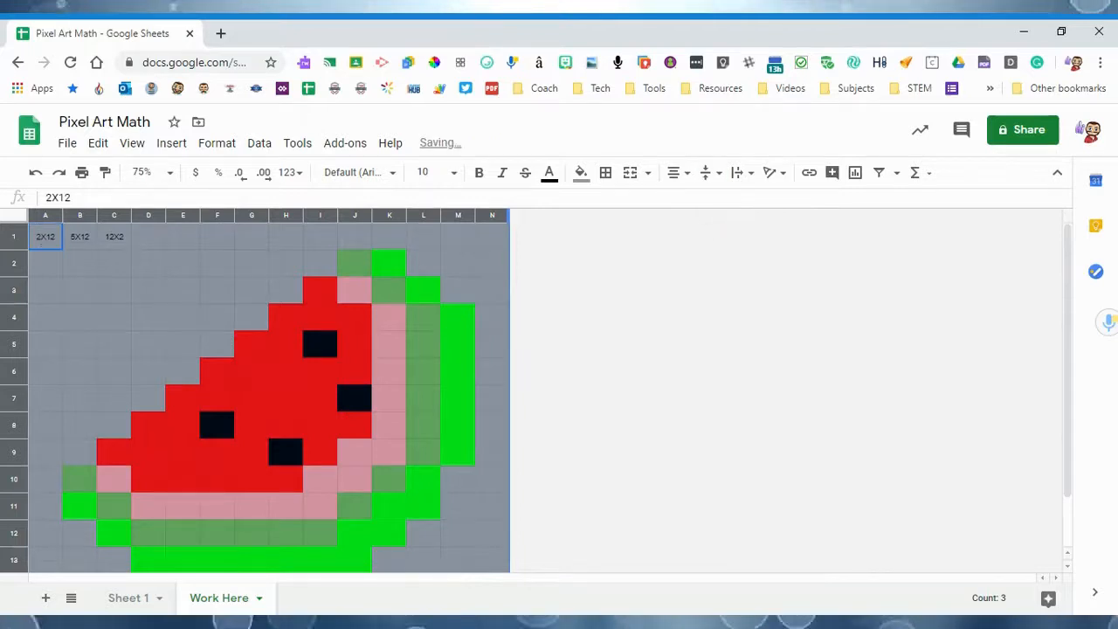
Enter the multiplication problem 12x20 in cell D1.
left_click(137, 242)
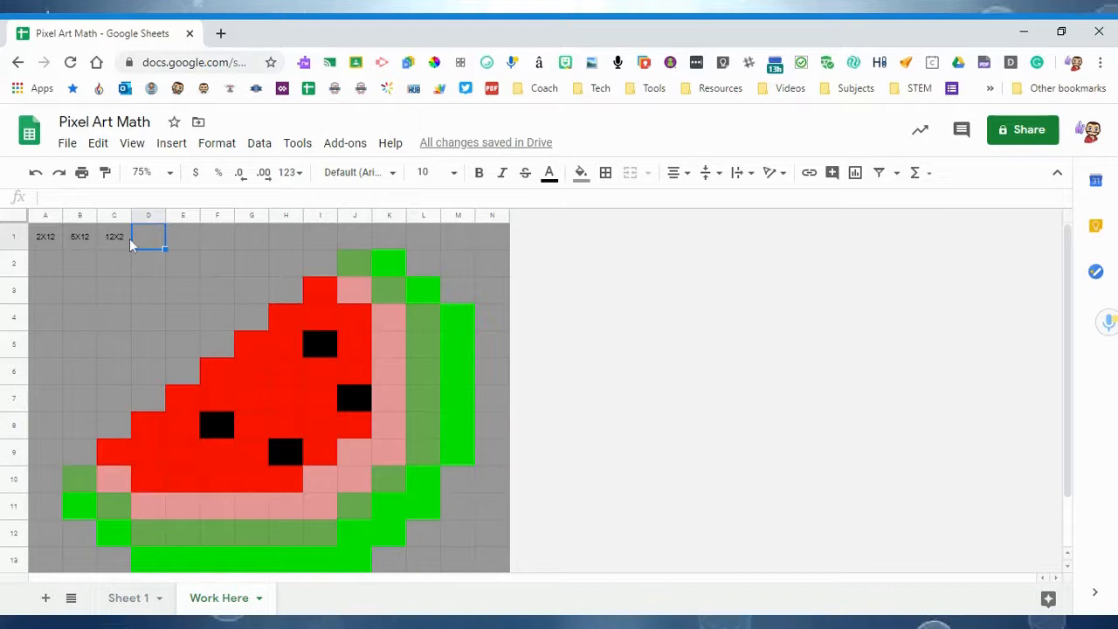
type("12x")
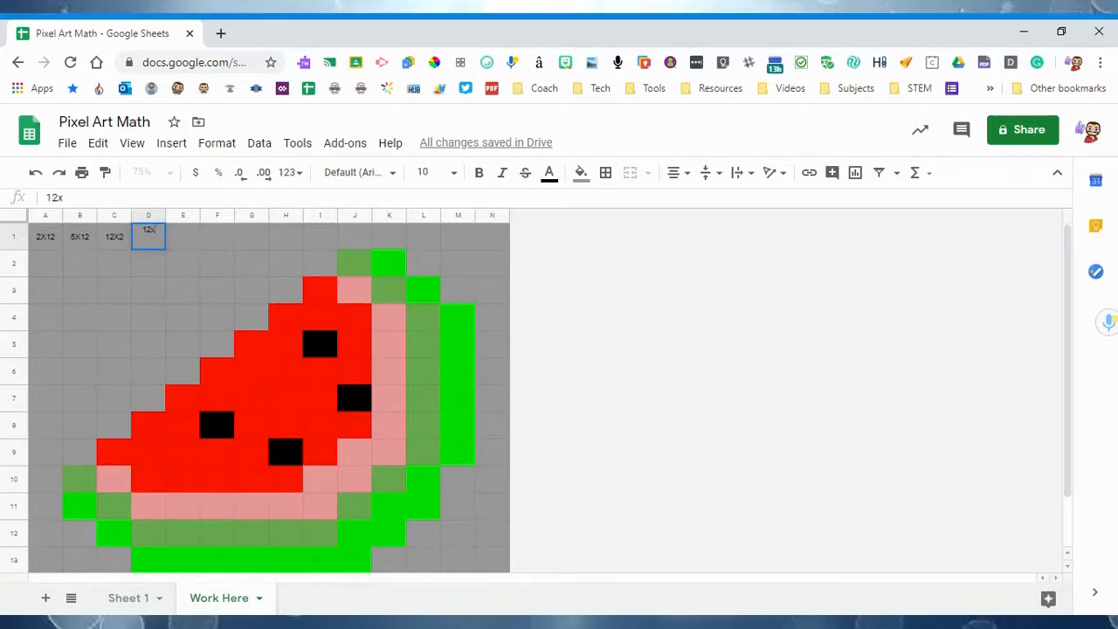
type("20")
key("Return")
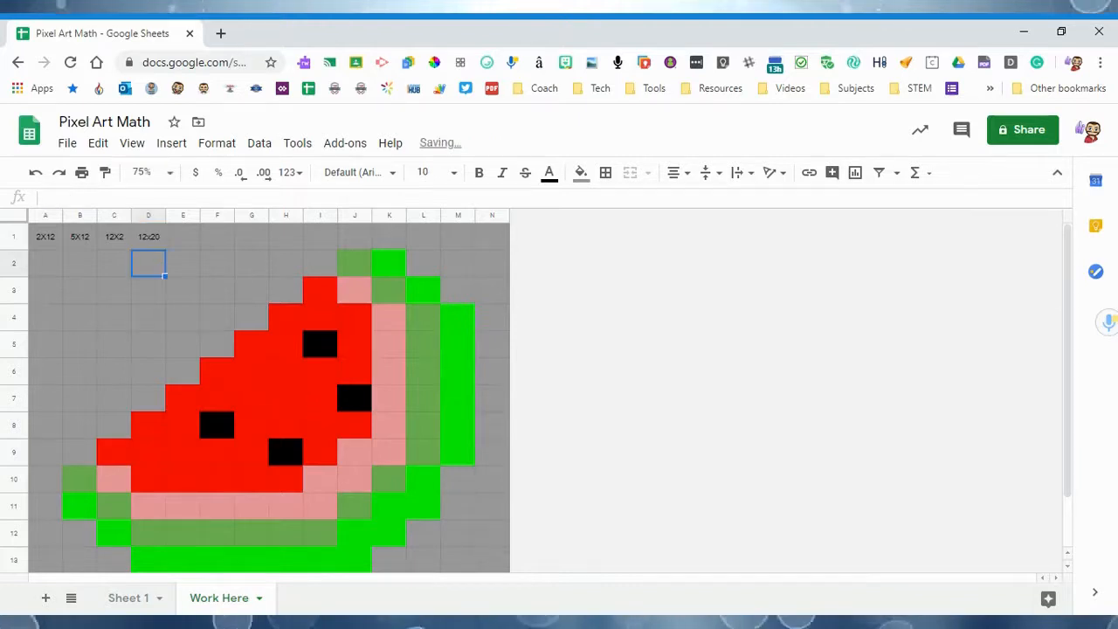
Duplicate the Work Here sheet with its multiplication problems and rename the copy as Question Key.
key("ctrl+a")
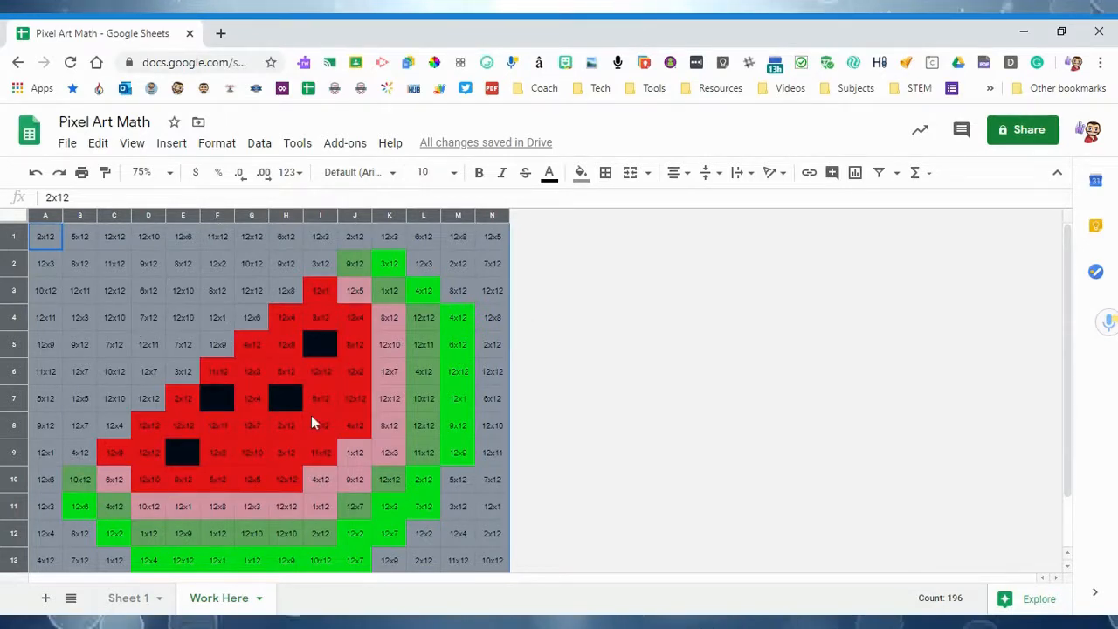
right_click(229, 605)
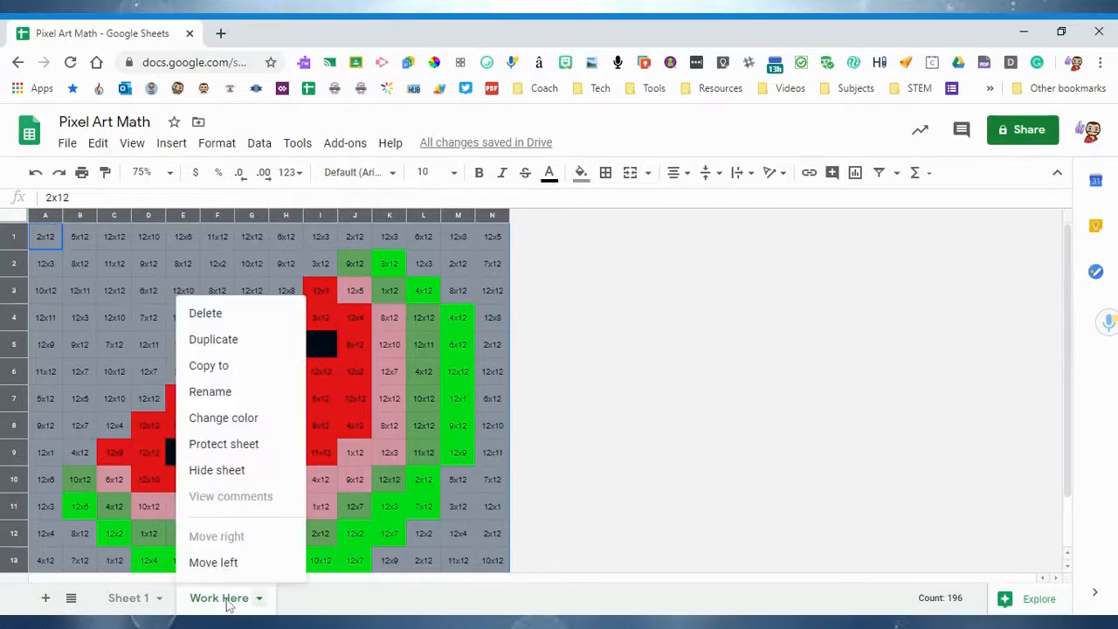
left_click(241, 347)
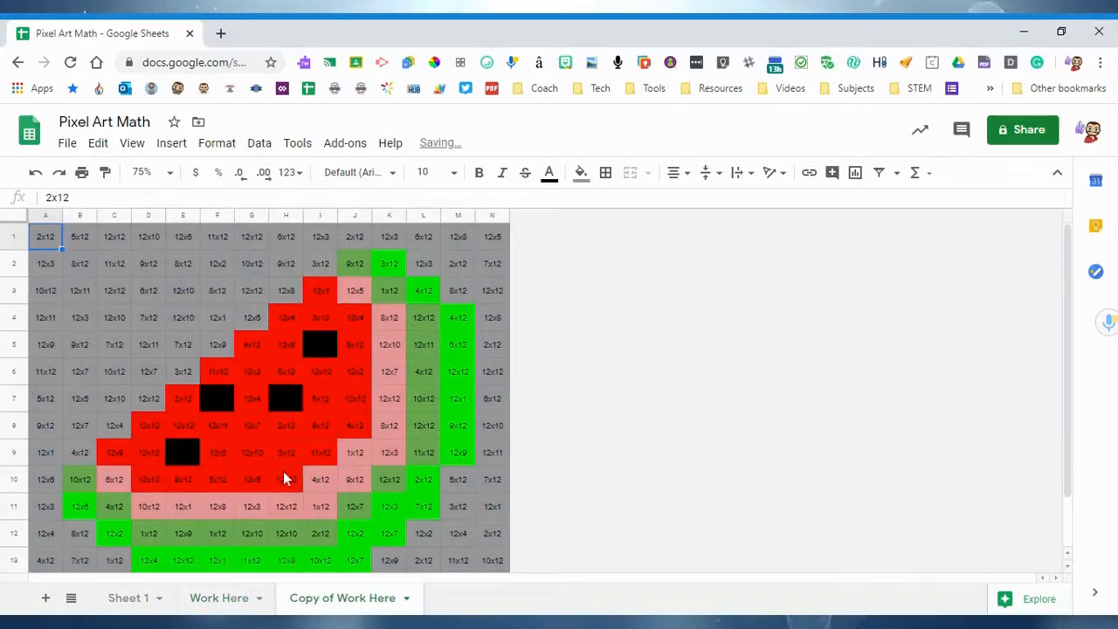
double_click(341, 601)
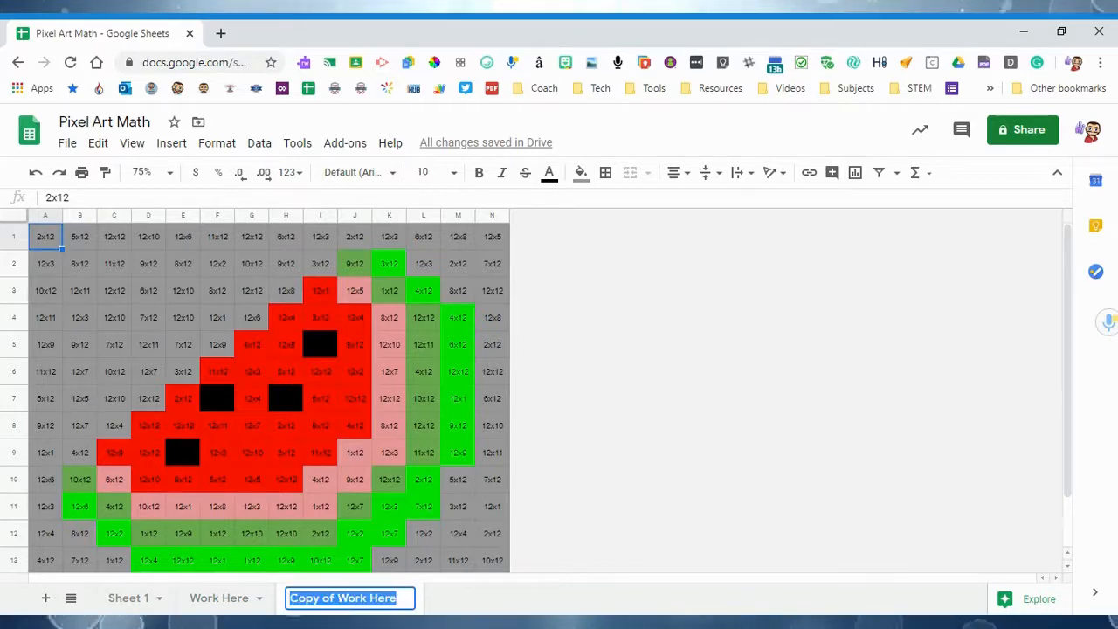
type("Que")
type("stion Key")
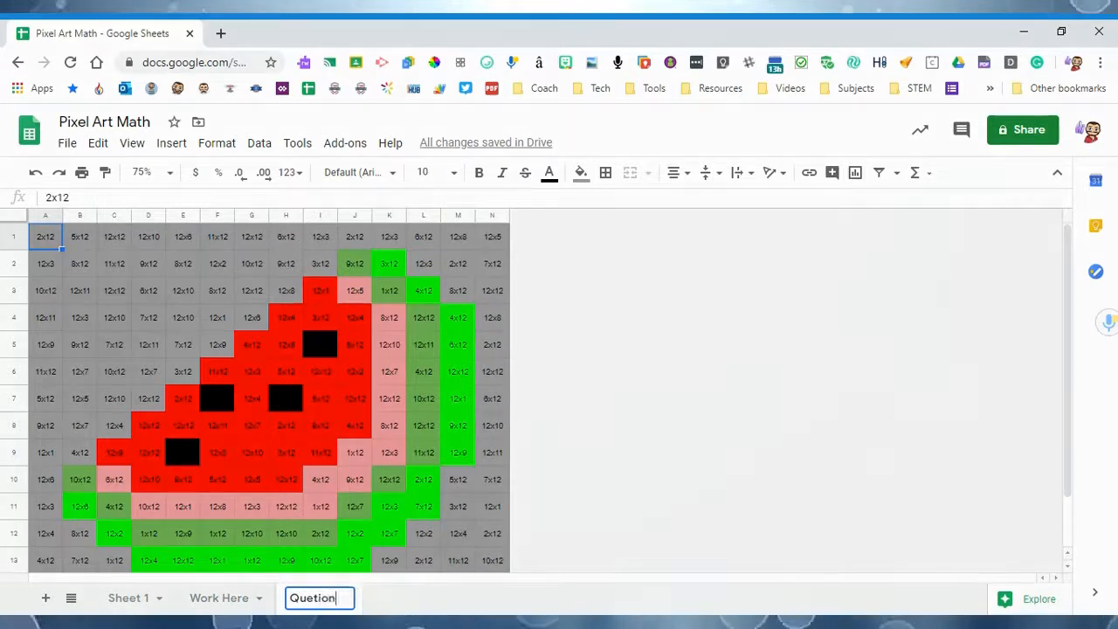
key("Return")
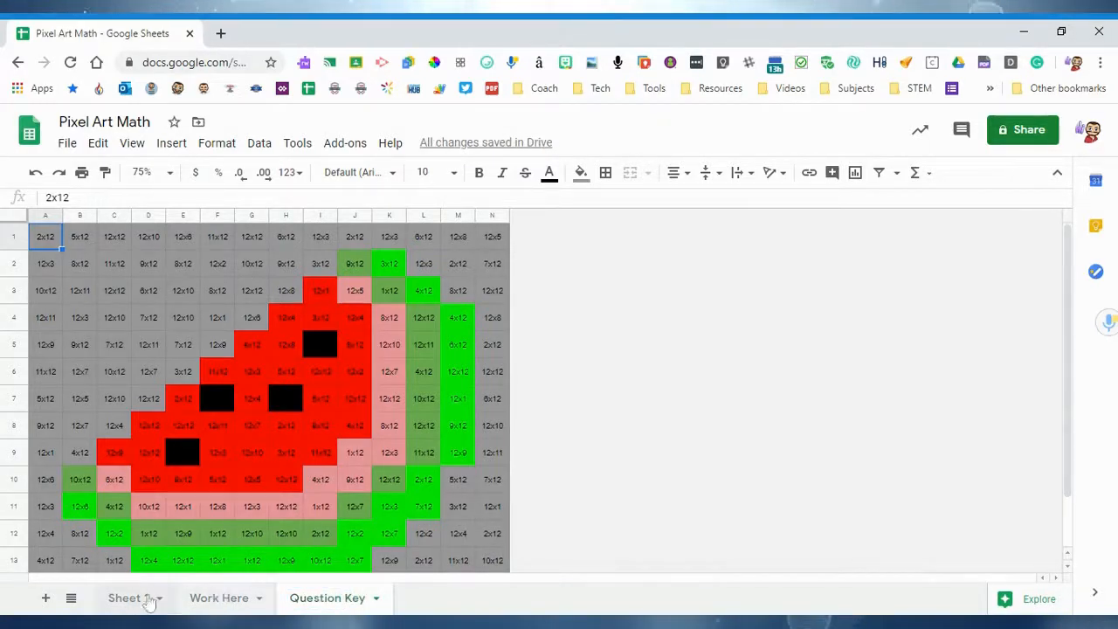
Remove the fill color from all cells of the Question Key sheet, leaving the multiplication problems in place.
left_click(225, 601)
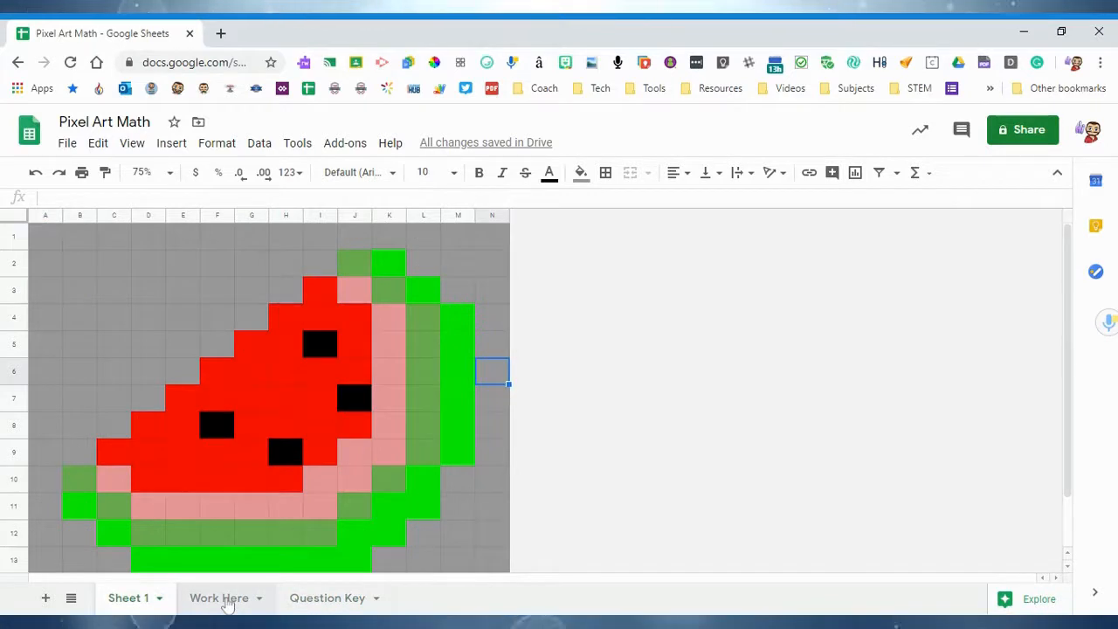
left_click(223, 601)
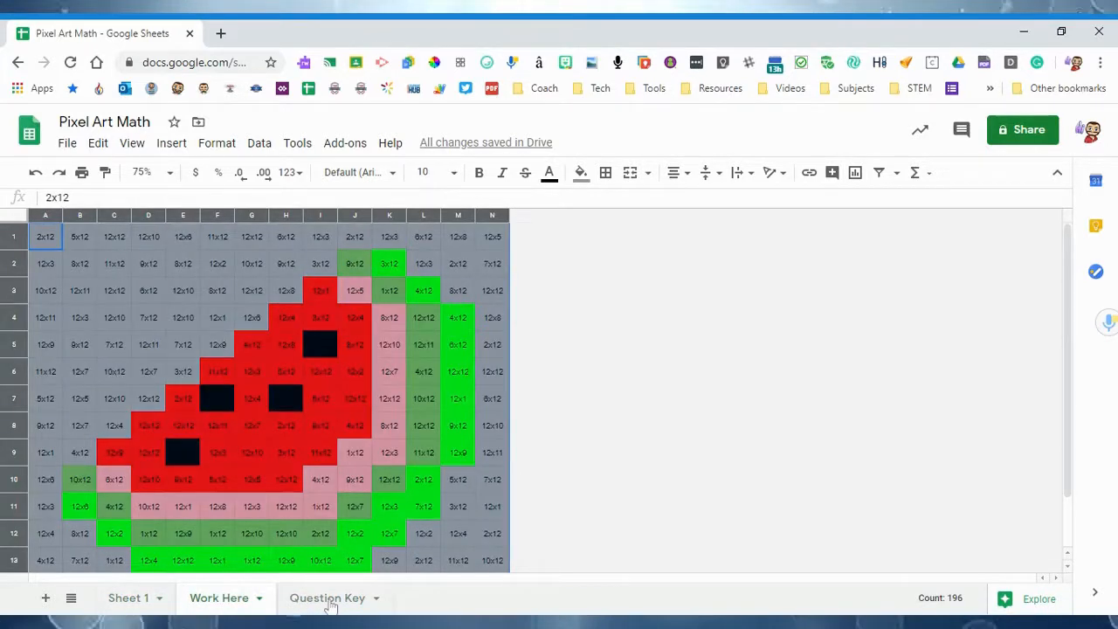
left_click(330, 601)
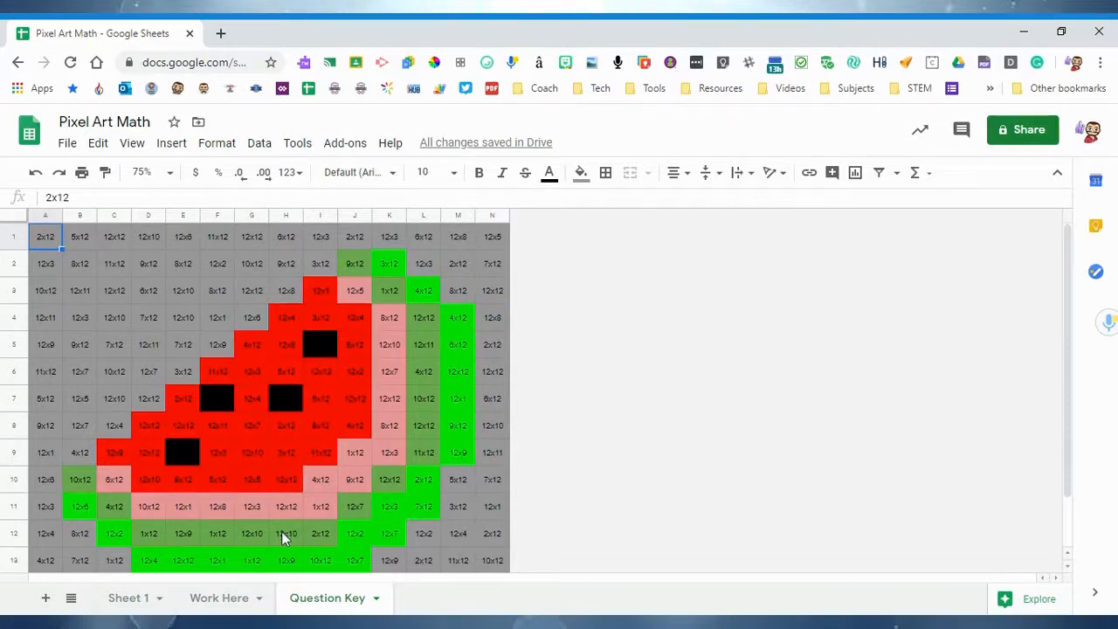
key("ctrl+End")
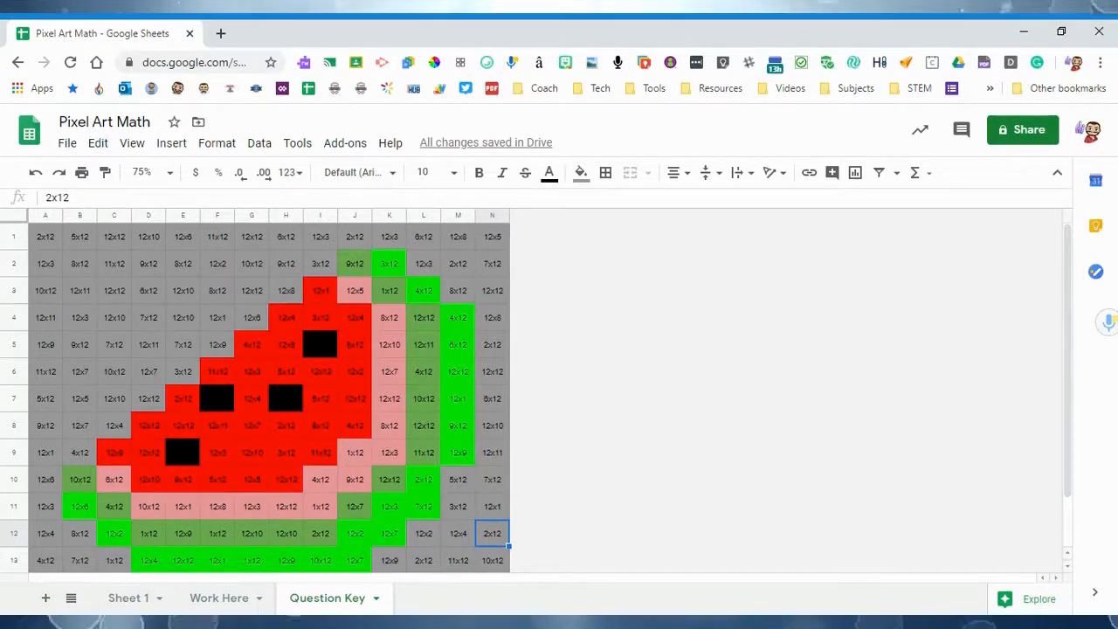
left_click(14, 216)
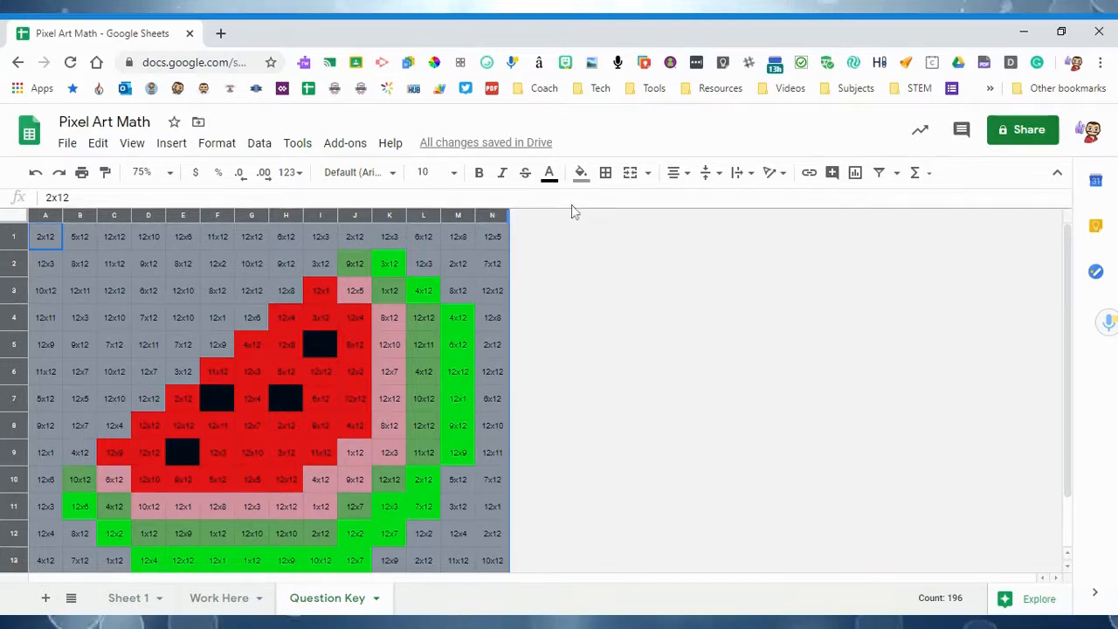
left_click(580, 174)
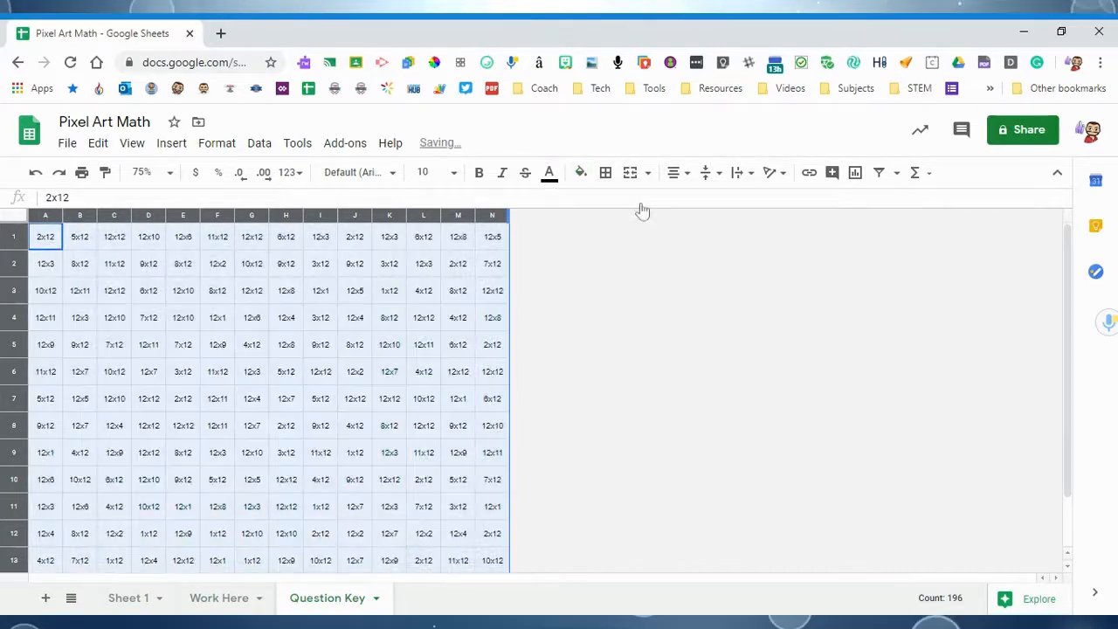
left_click(627, 204)
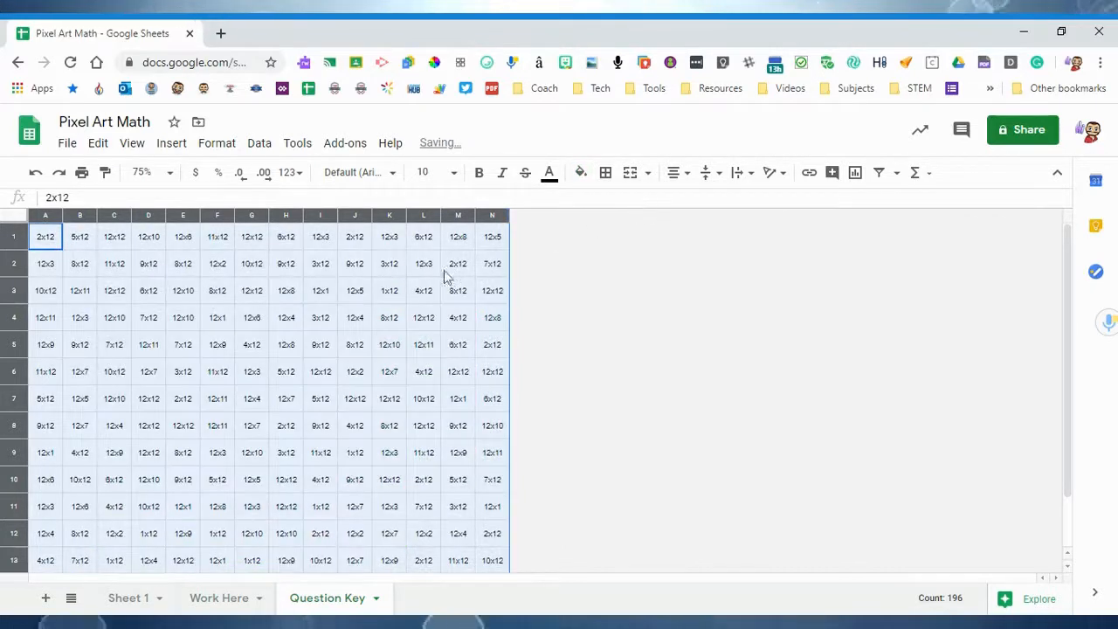
left_click(323, 329)
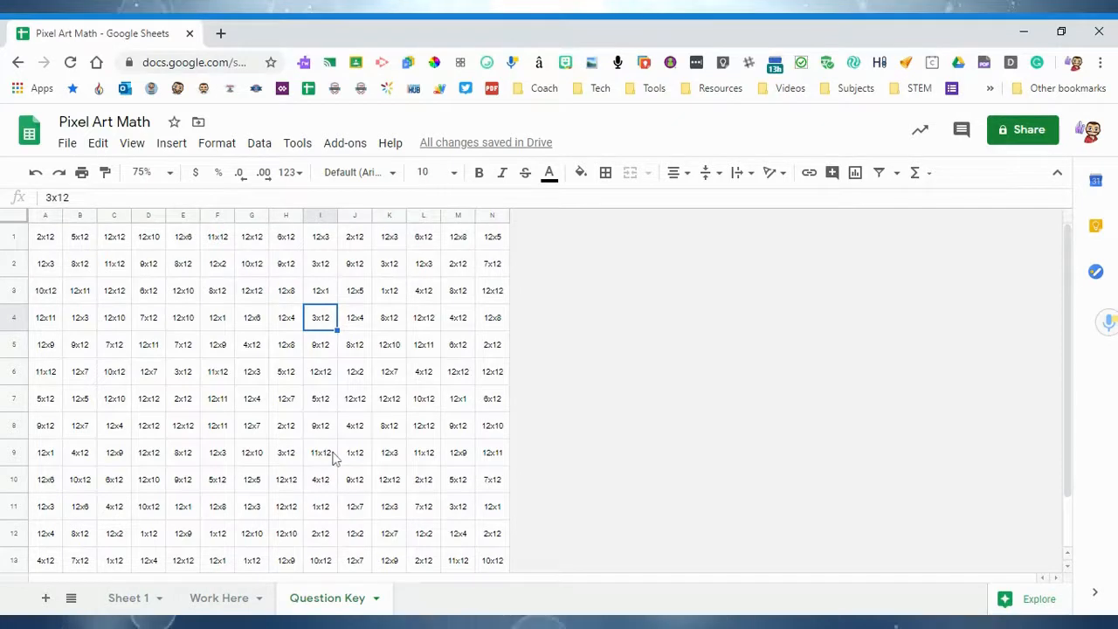
Duplicate the Question Key sheet and rename the copy as Answer Key.
right_click(348, 605)
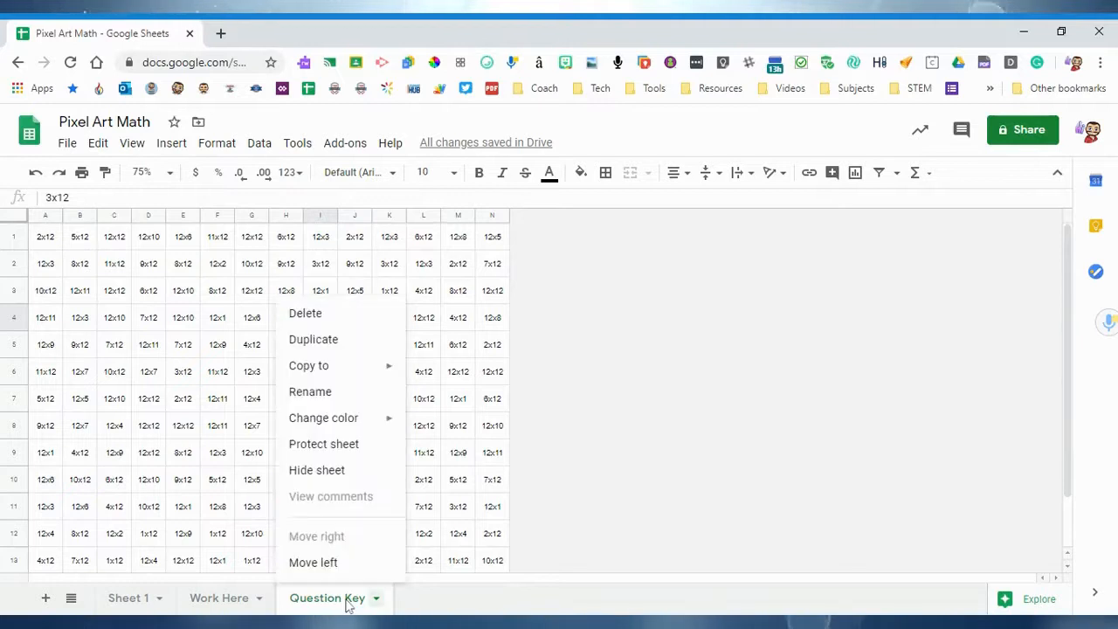
mouse_move(339, 358)
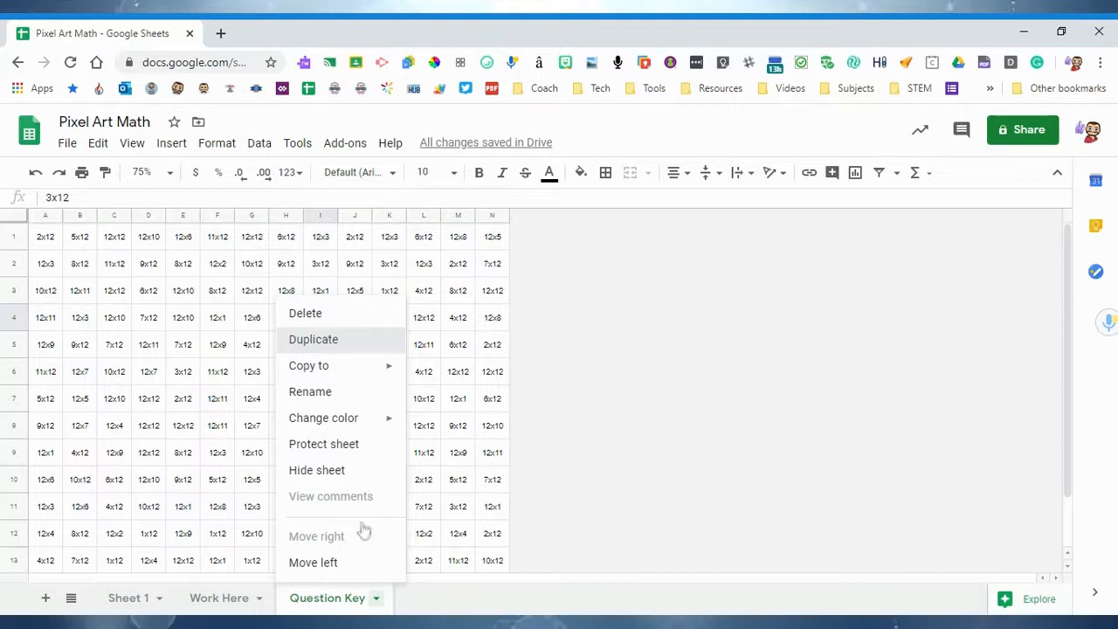
key("Return")
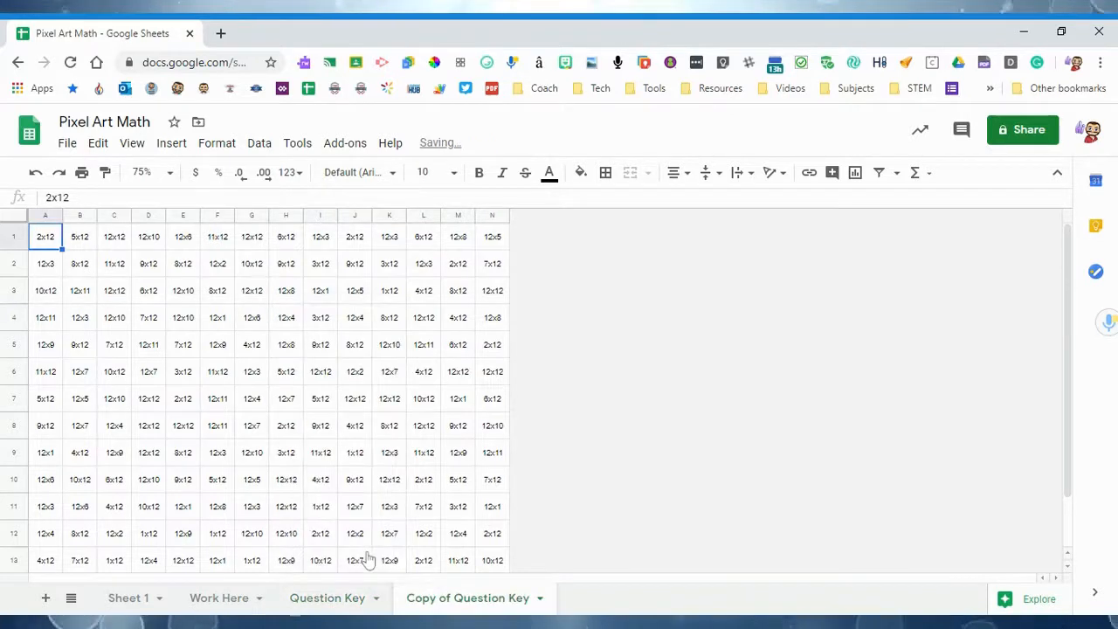
double_click(461, 601)
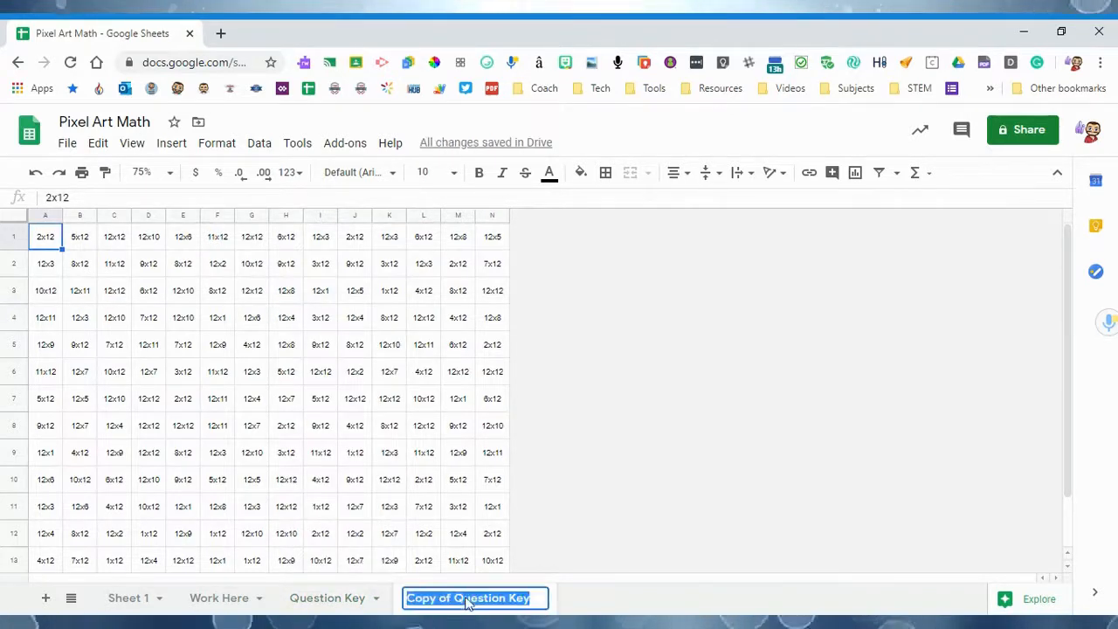
type("An")
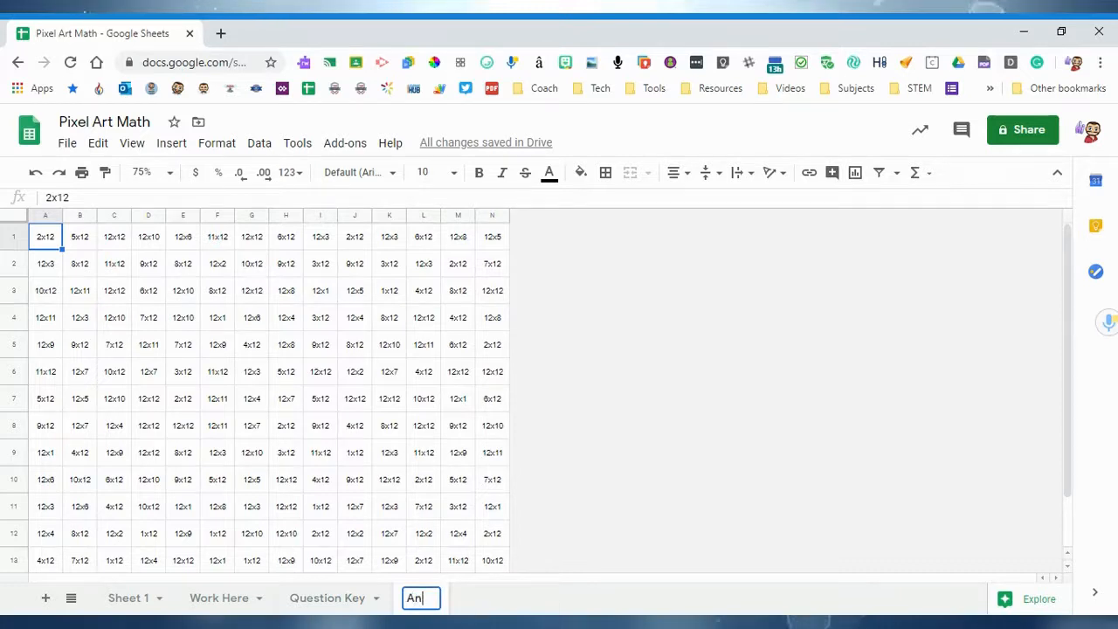
type("swer Key")
key("Return")
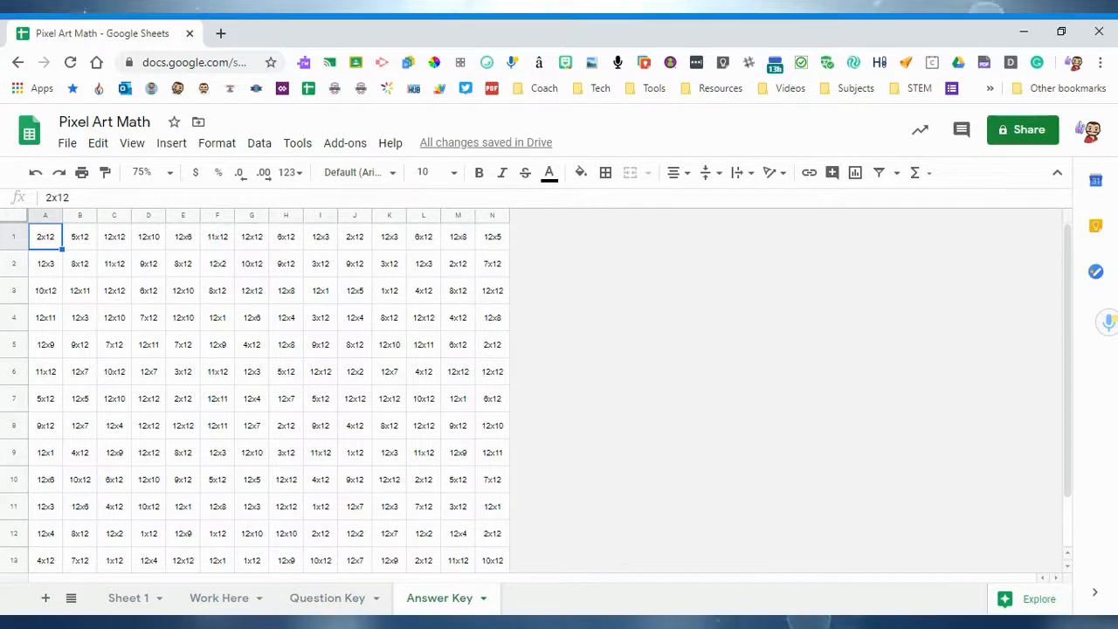
Replace the problems in the Answer Key sheet with their answers, entering 24 in A1 and 60 in B1.
type("24")
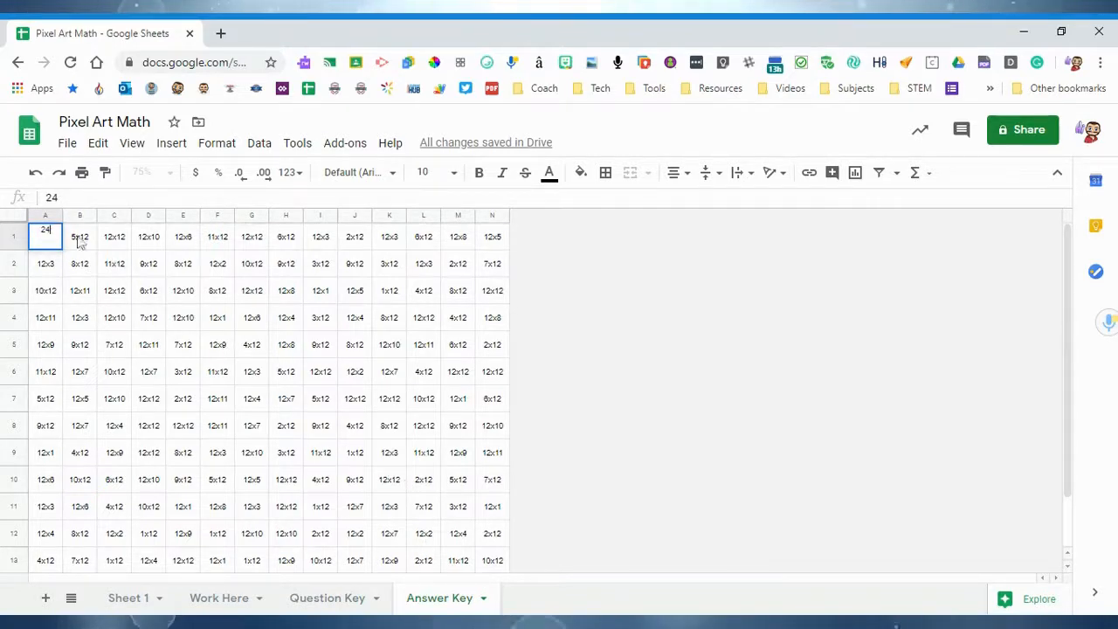
key("Tab")
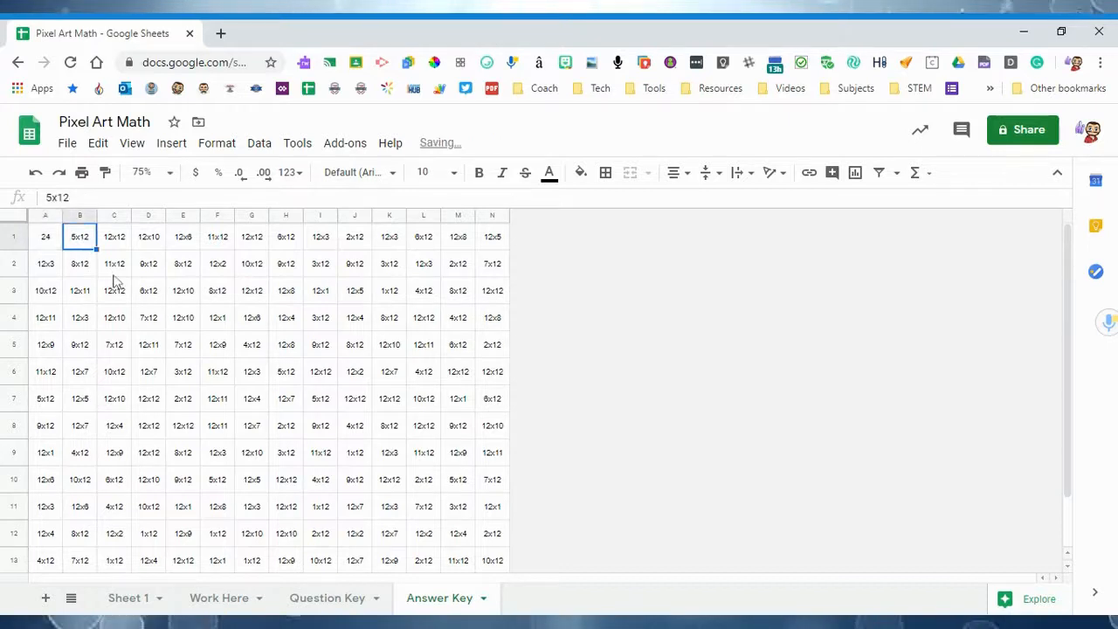
type("60")
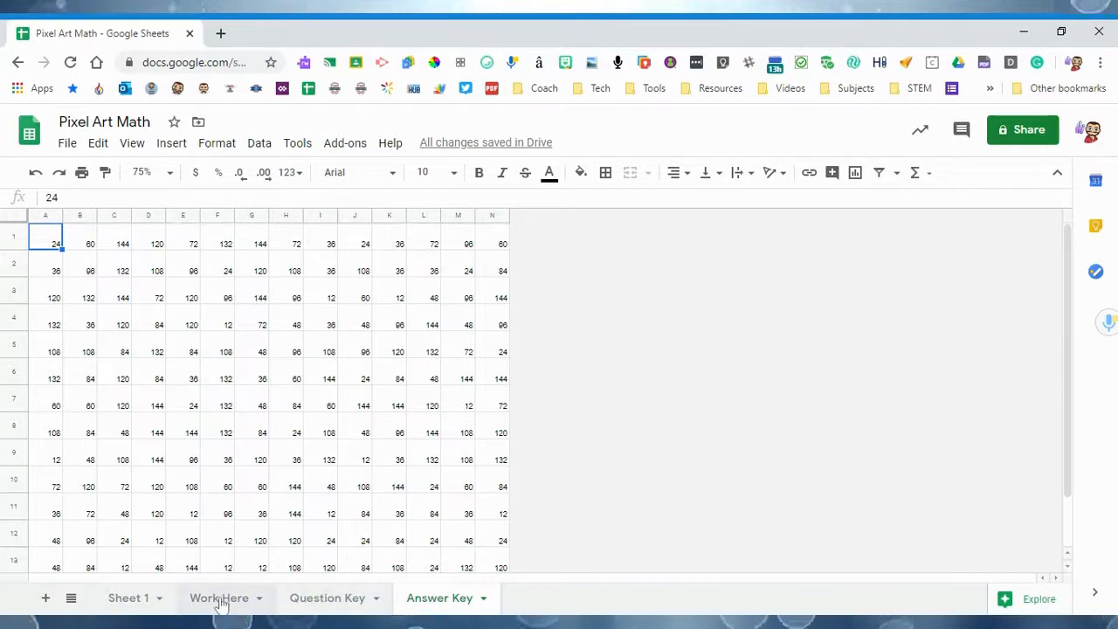
Start a conditional formatting rule for cell A1 of the Work Here sheet with the condition "Custom formula is".
left_click(265, 601)
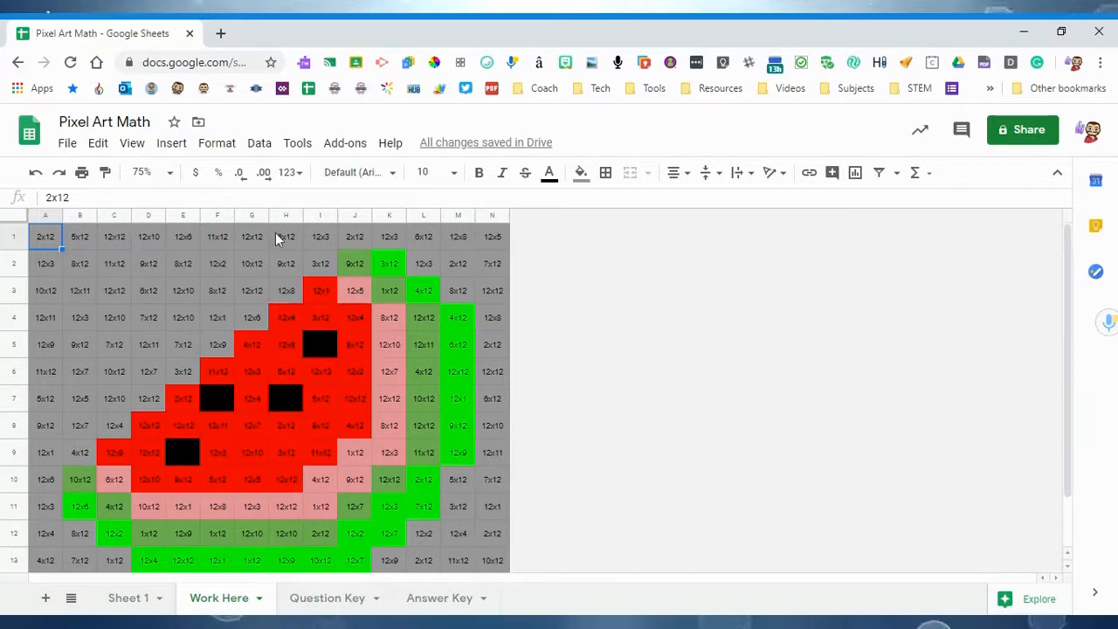
left_click(581, 175)
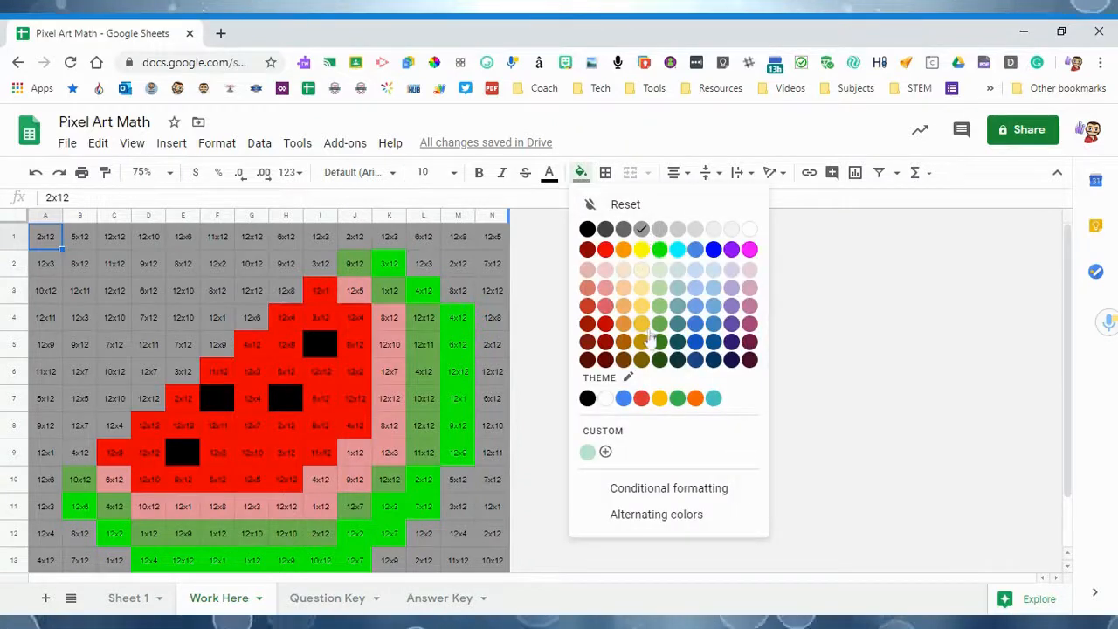
left_click(664, 497)
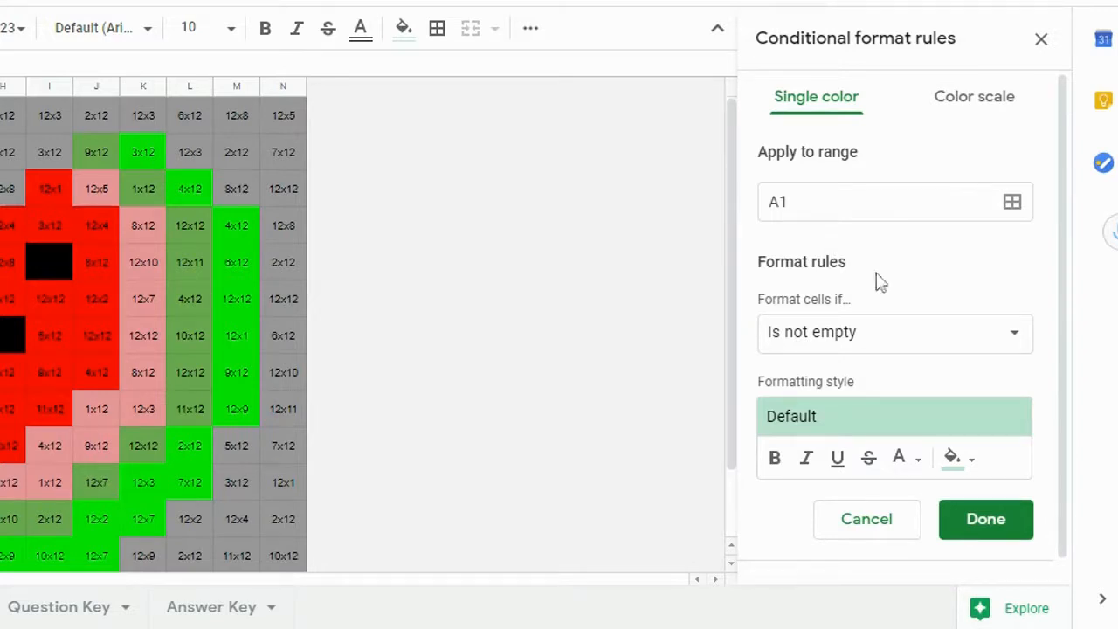
left_click(865, 341)
scroll(866, 414, "down", 5)
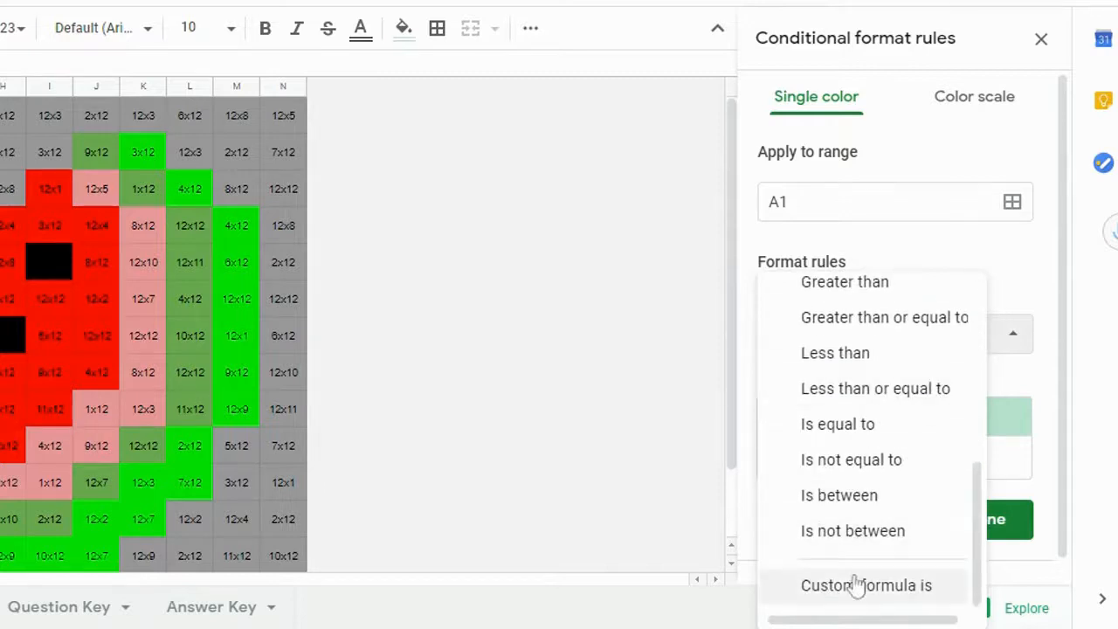
left_click(855, 587)
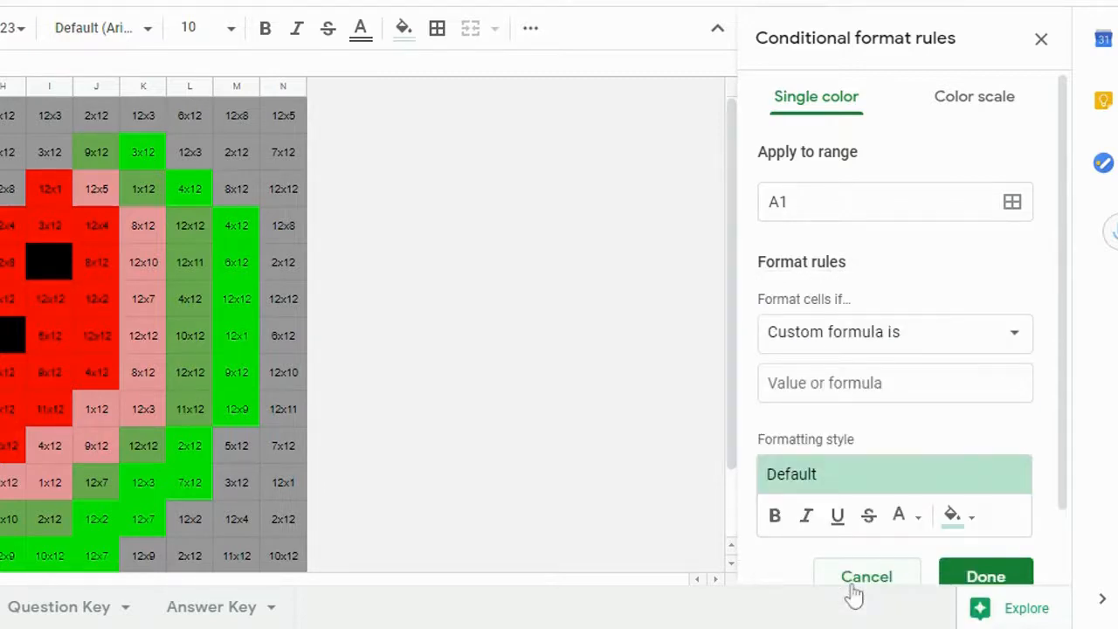
Enter the rule's custom formula =match(A1,indirect("Answer Key!A1"),0).
left_click(860, 384)
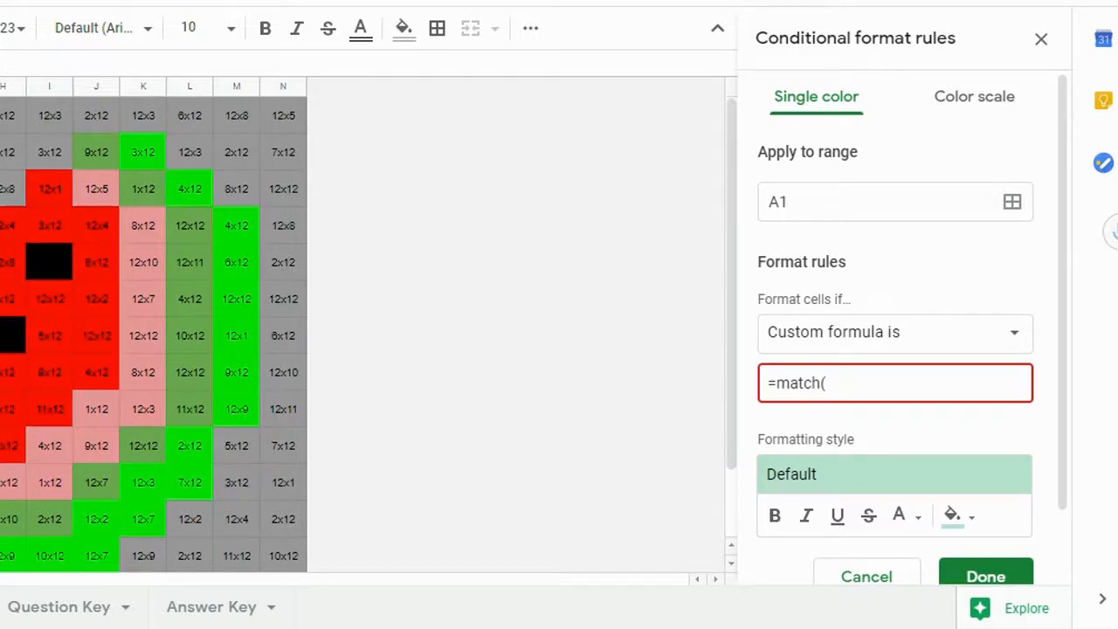
type("A1,")
type("indirect")
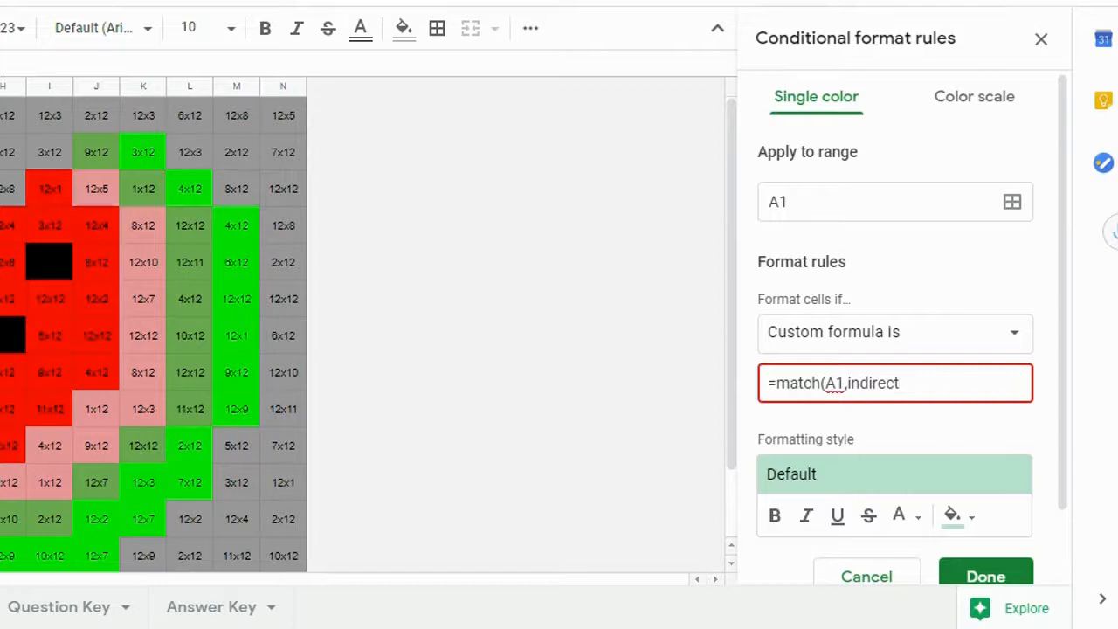
type("(")
type("\"")
type("Answer Key")
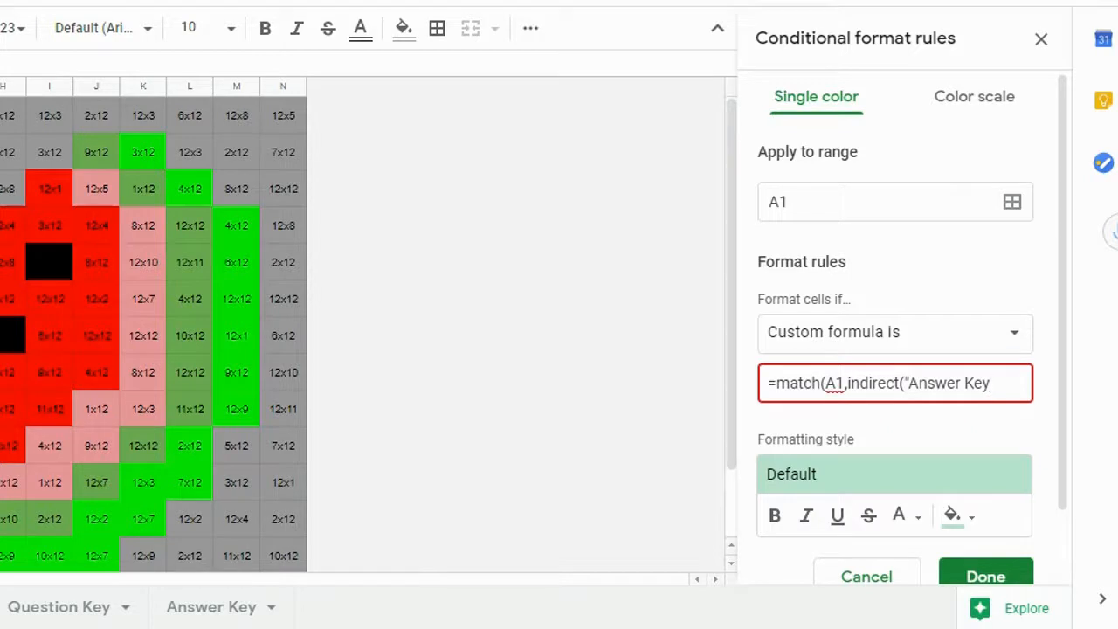
type("!")
type("A1")
type("\"")
type(",")
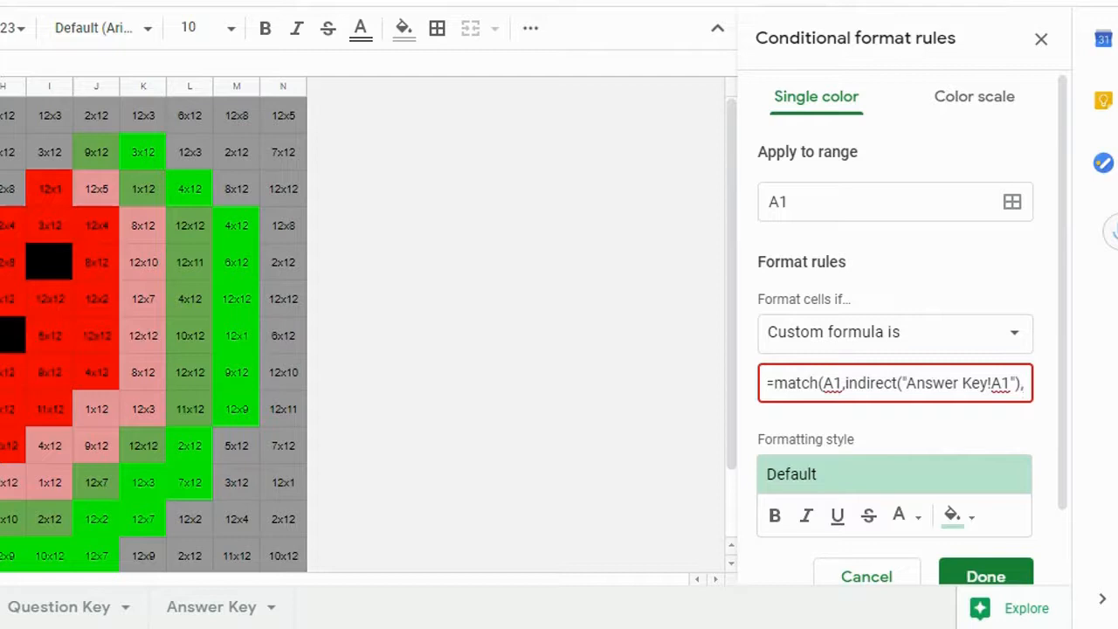
type("0")
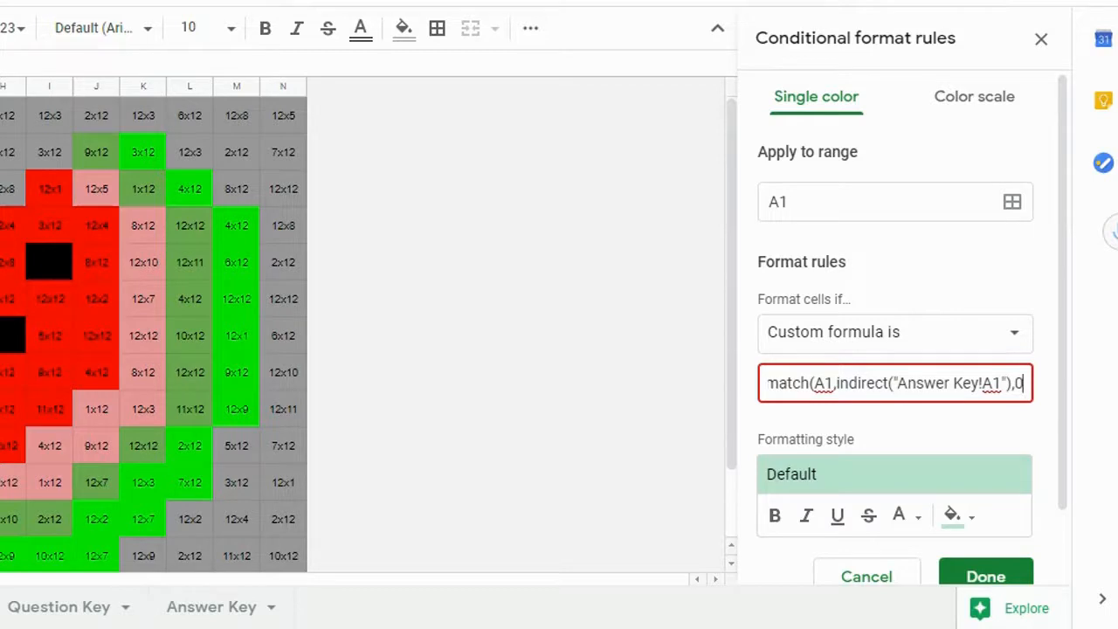
type(")")
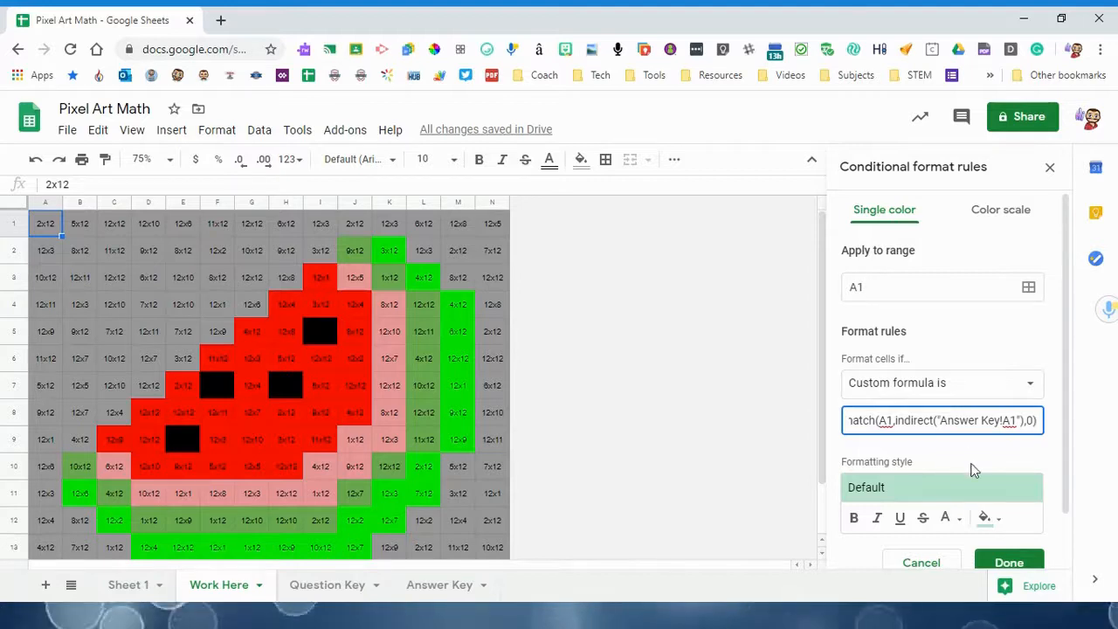
Set the rule's fill and text colors to the same gray as the picture's background and save the rule.
scroll(974, 470, "down", 1)
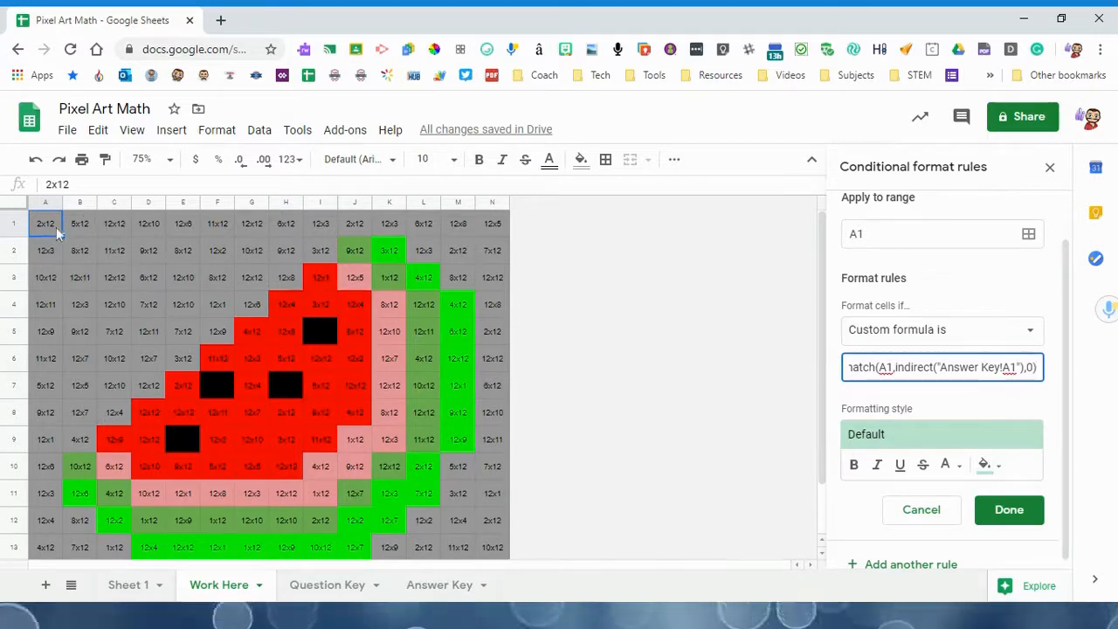
left_click(985, 465)
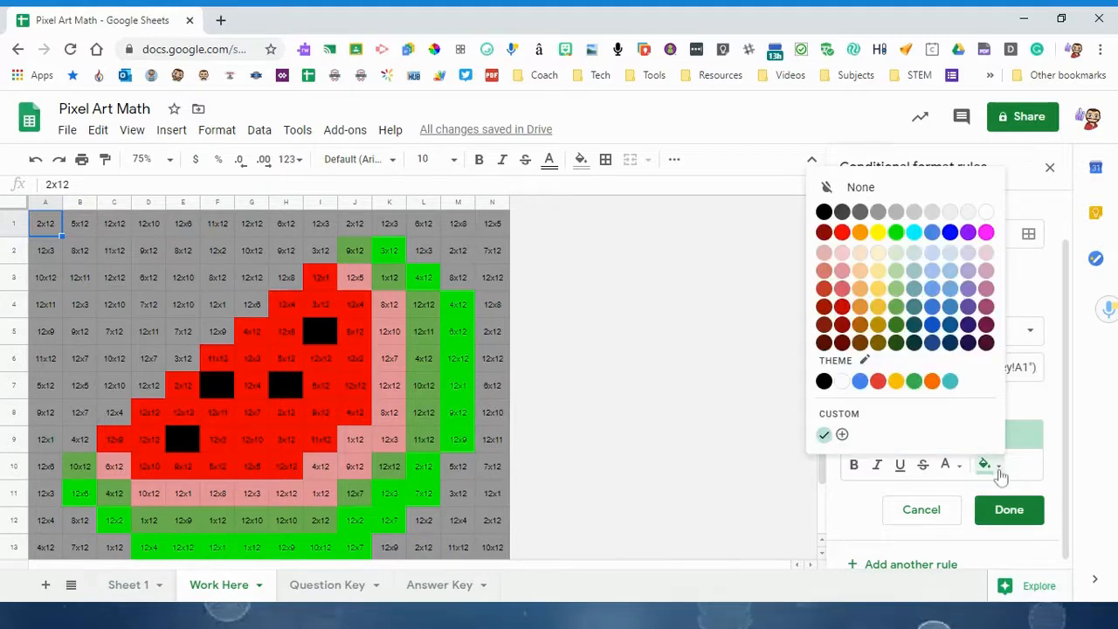
left_click(880, 212)
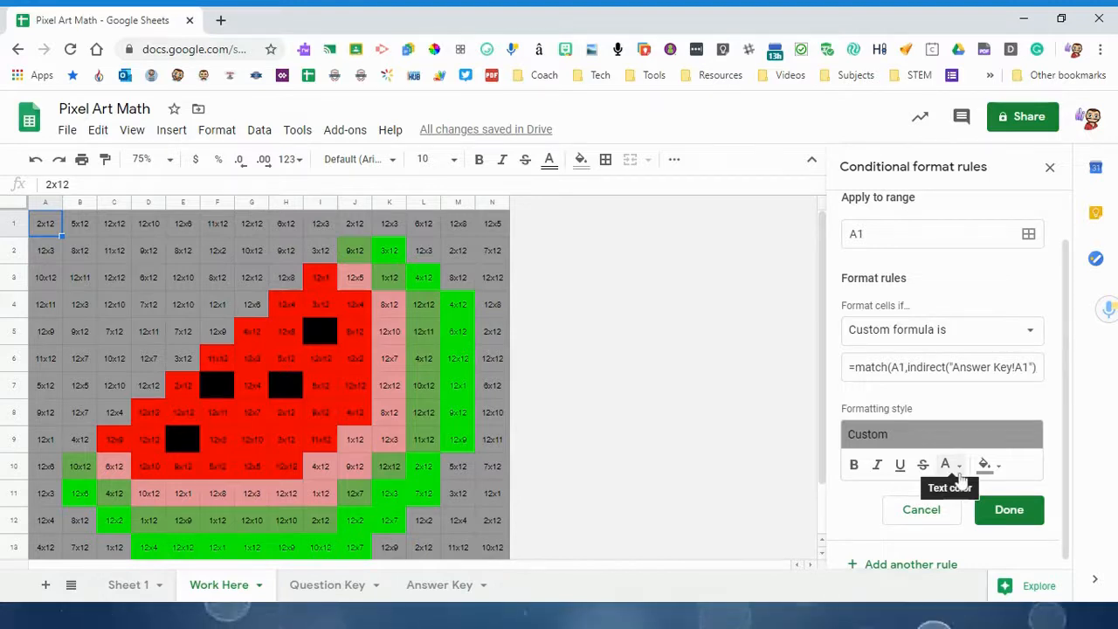
left_click(947, 465)
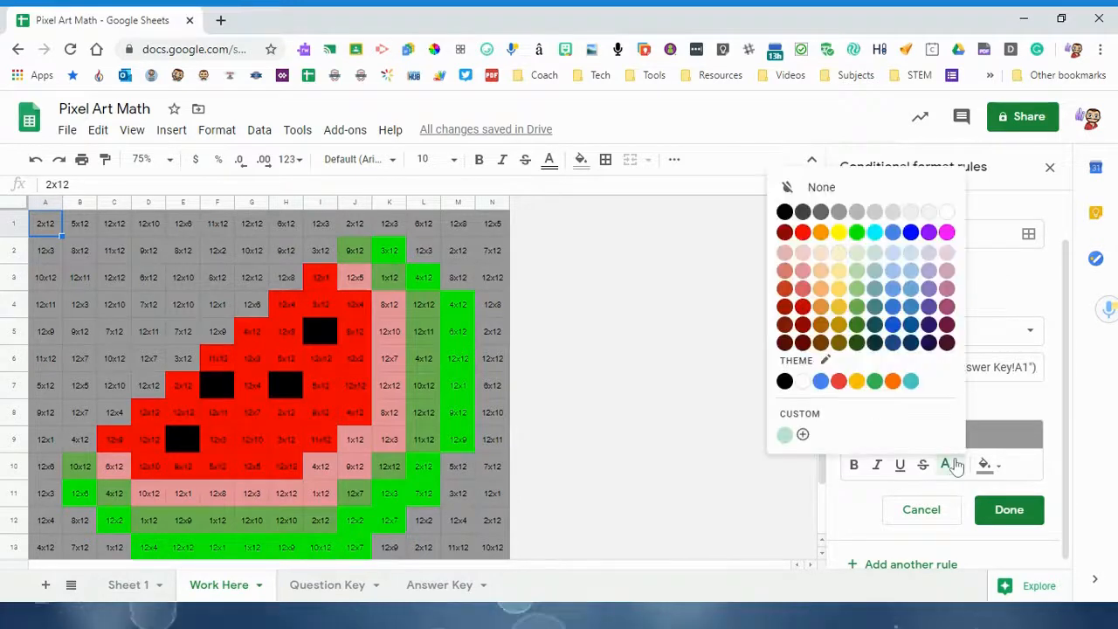
left_click(839, 213)
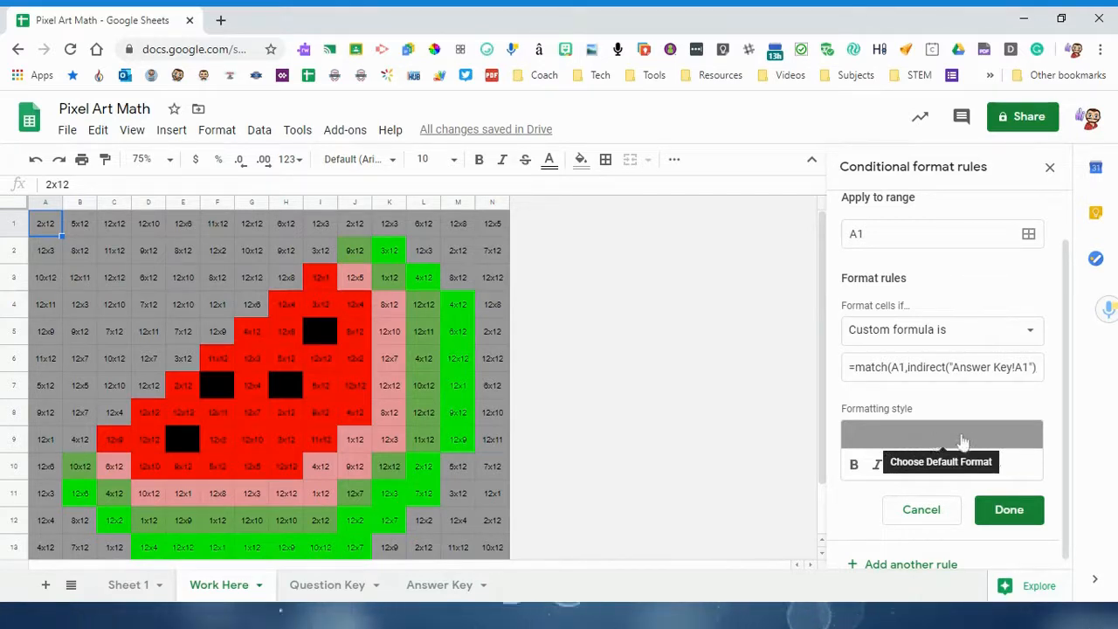
left_click(1000, 510)
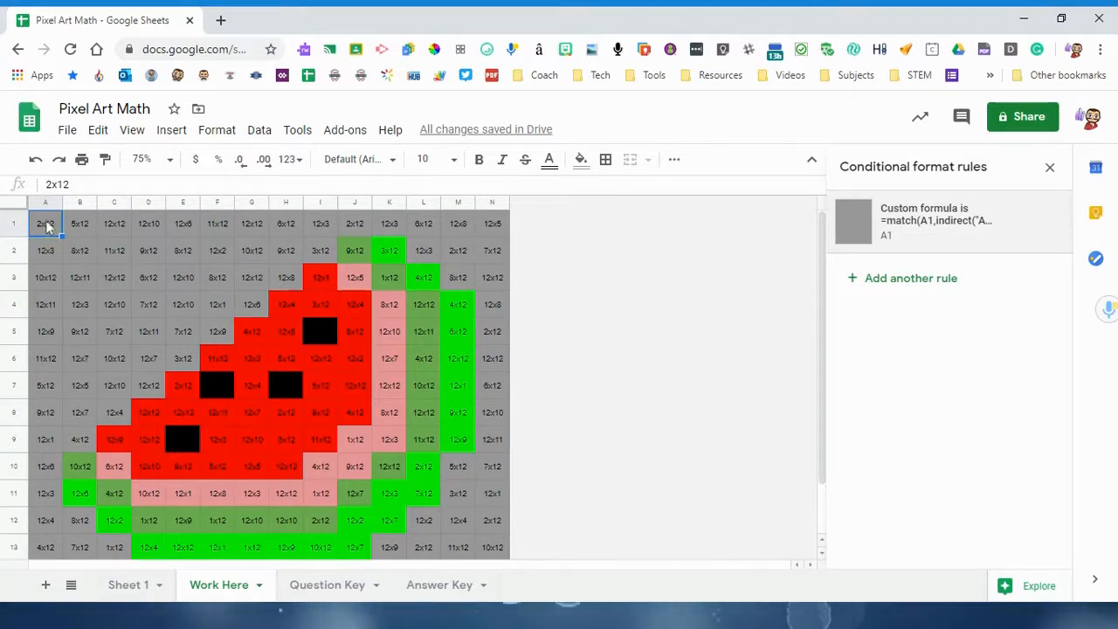
Test the rule by entering the answer 24 in cell A1 of the Work Here sheet, then reselect the cell.
type("24")
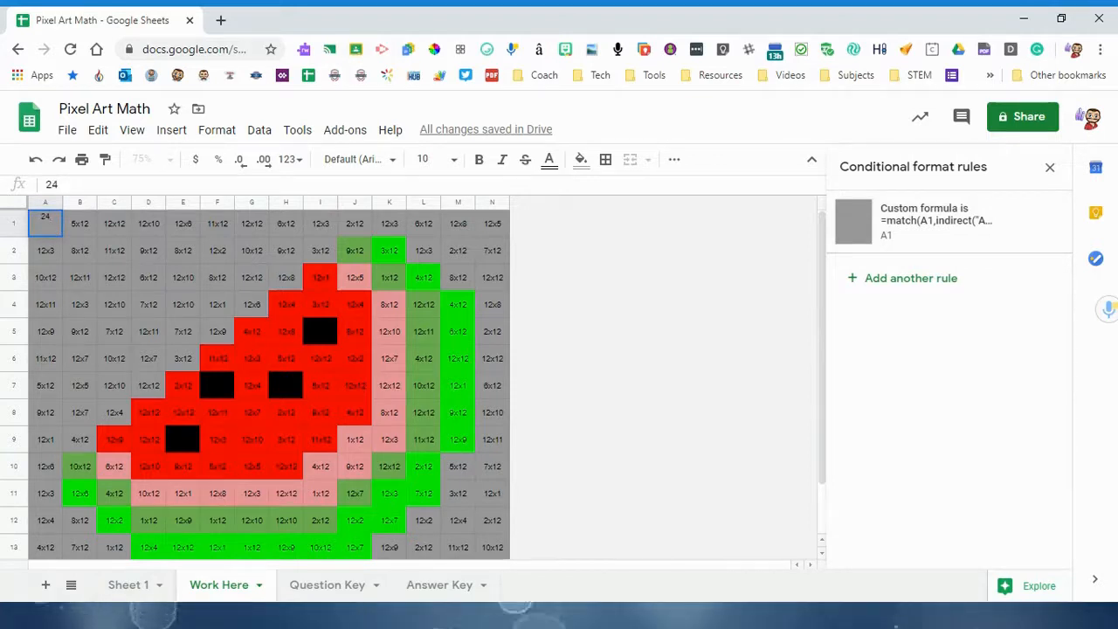
key("Return")
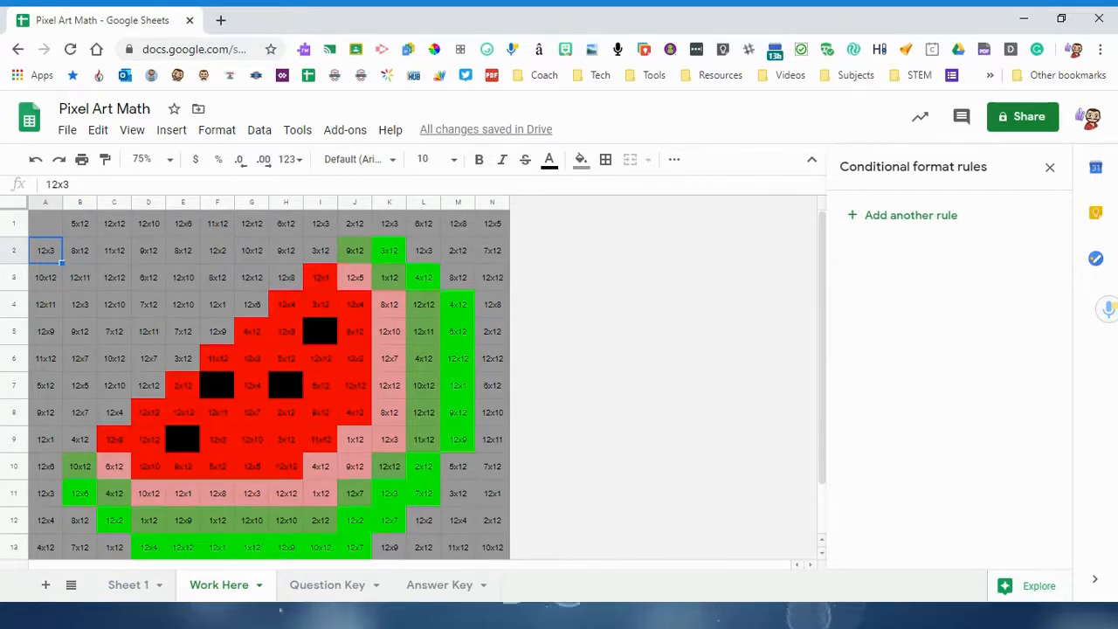
left_click(46, 225)
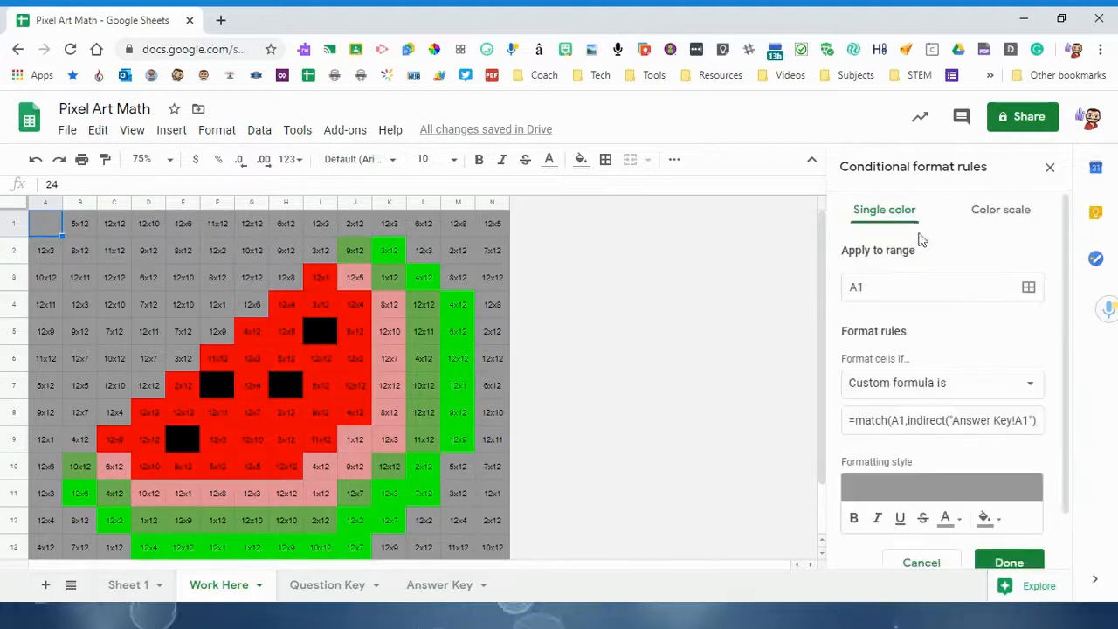
Copy the entire custom formula from cell A1's conditional formatting rule and close the rule.
left_click(926, 420)
double_click(926, 420)
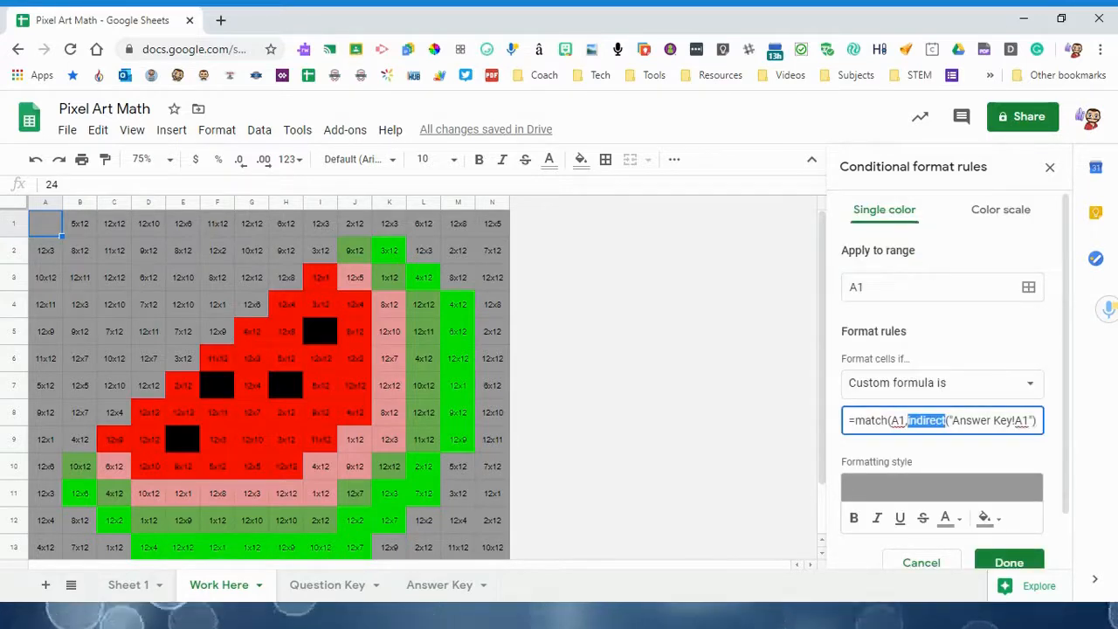
triple_click(926, 421)
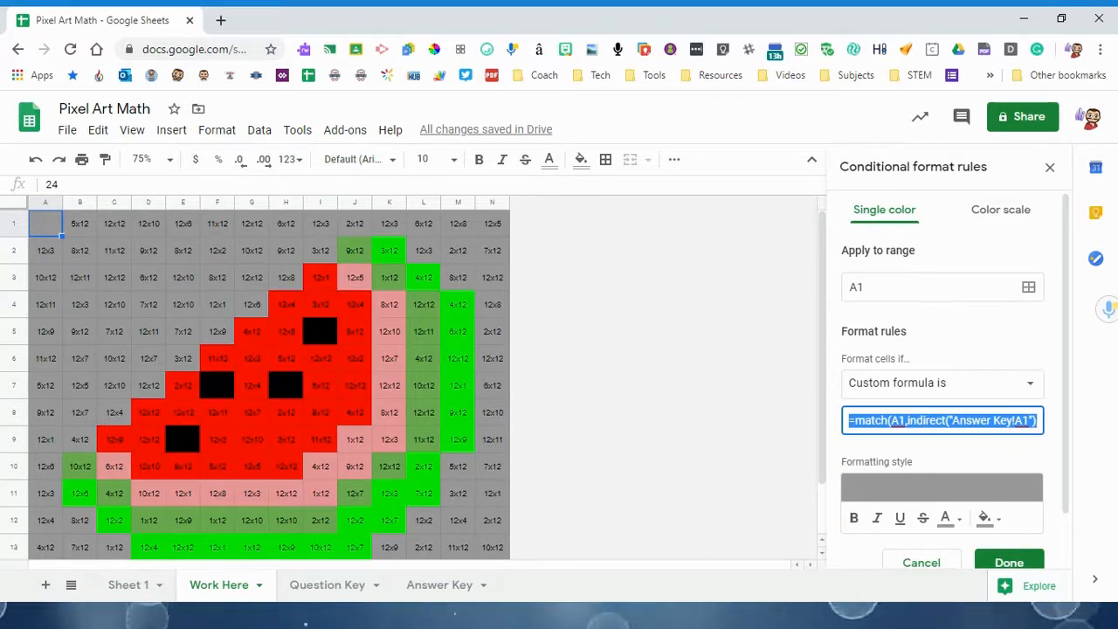
left_click(996, 561)
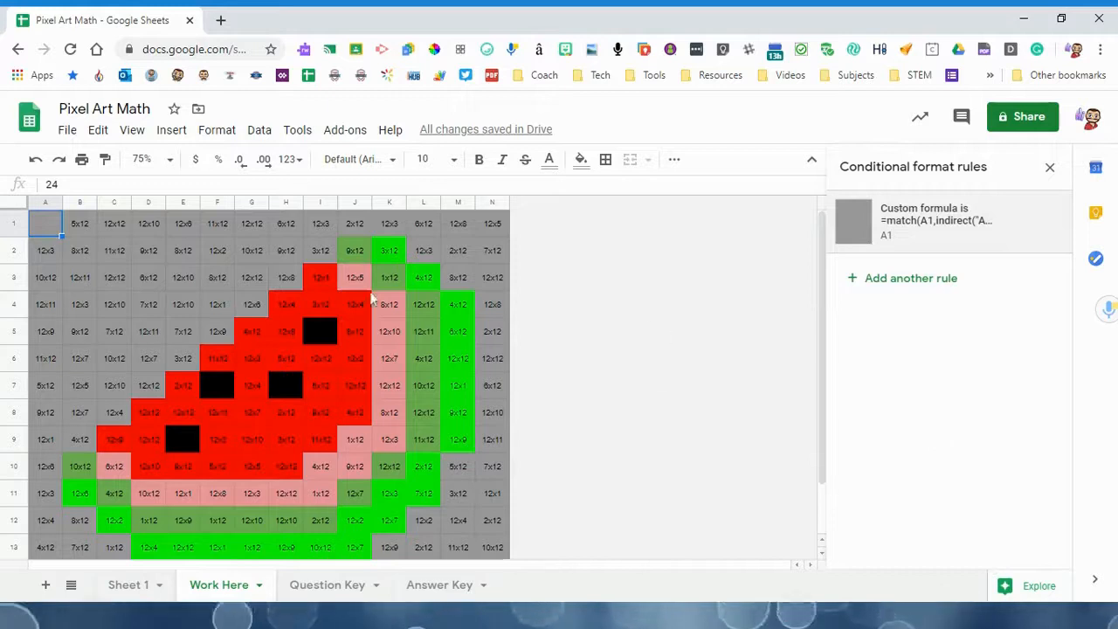
Start a conditional formatting rule for cell B1 with the condition "Custom formula is".
left_click(77, 225)
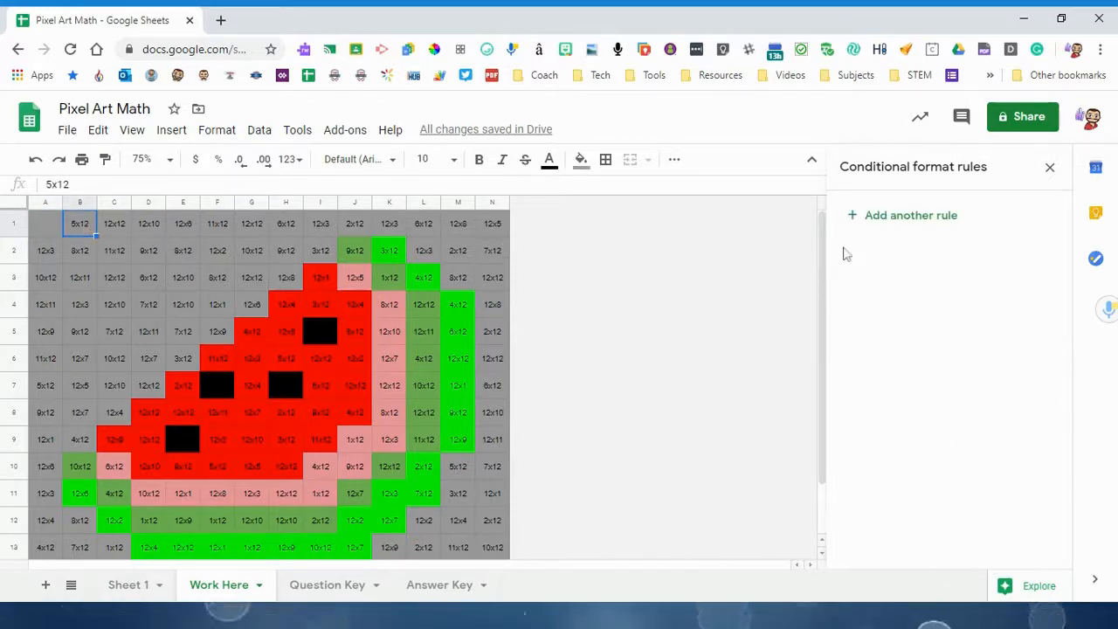
left_click(879, 219)
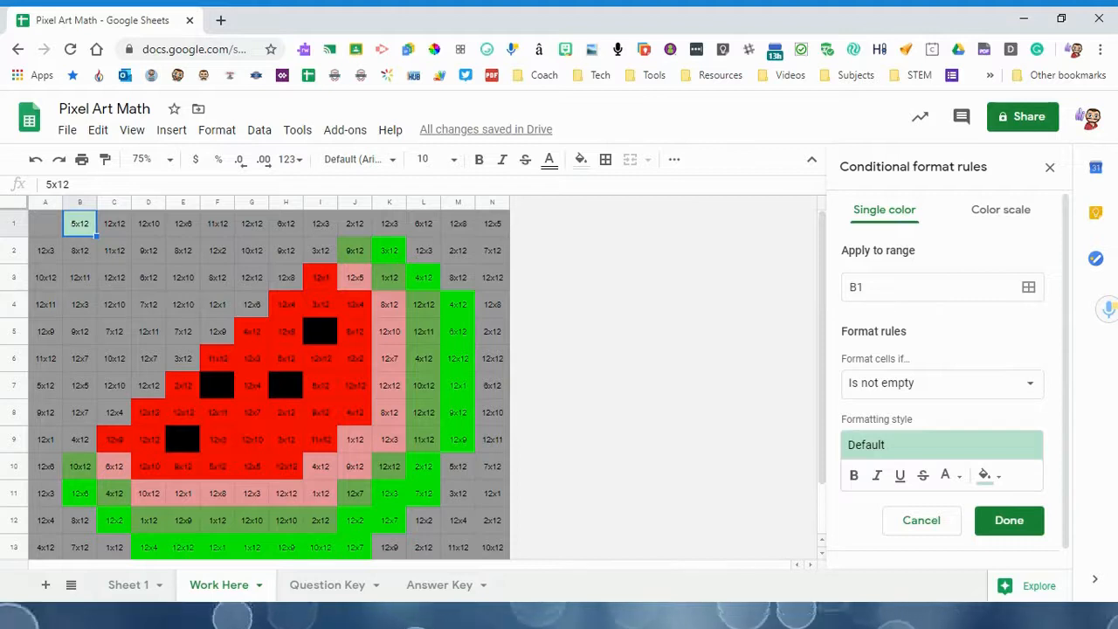
left_click(953, 387)
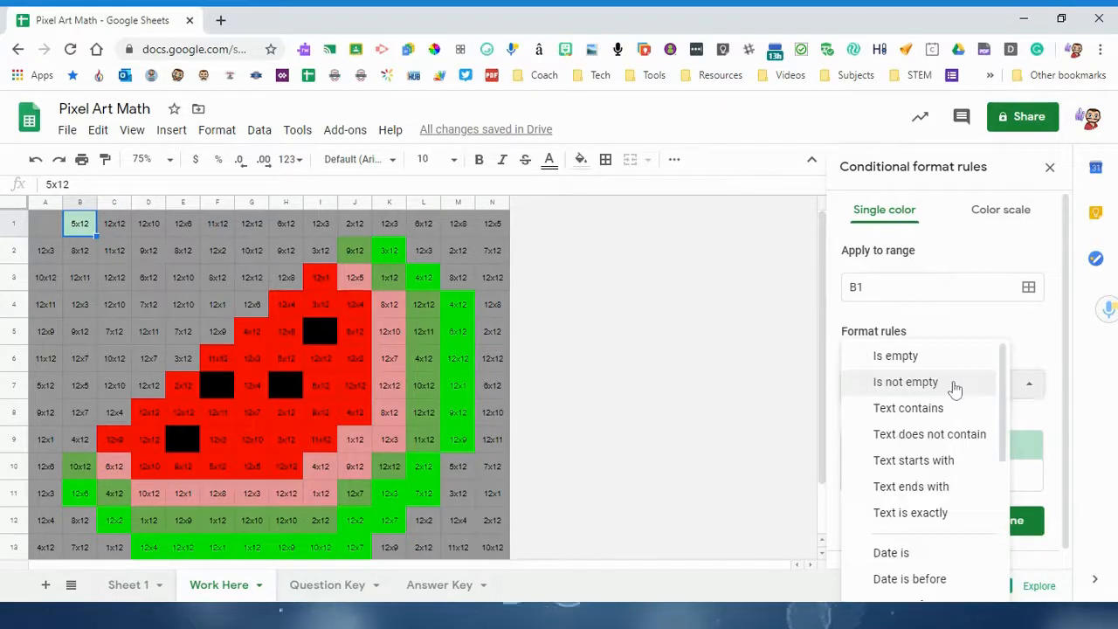
scroll(942, 428, "down", 2)
scroll(943, 428, "down", 3)
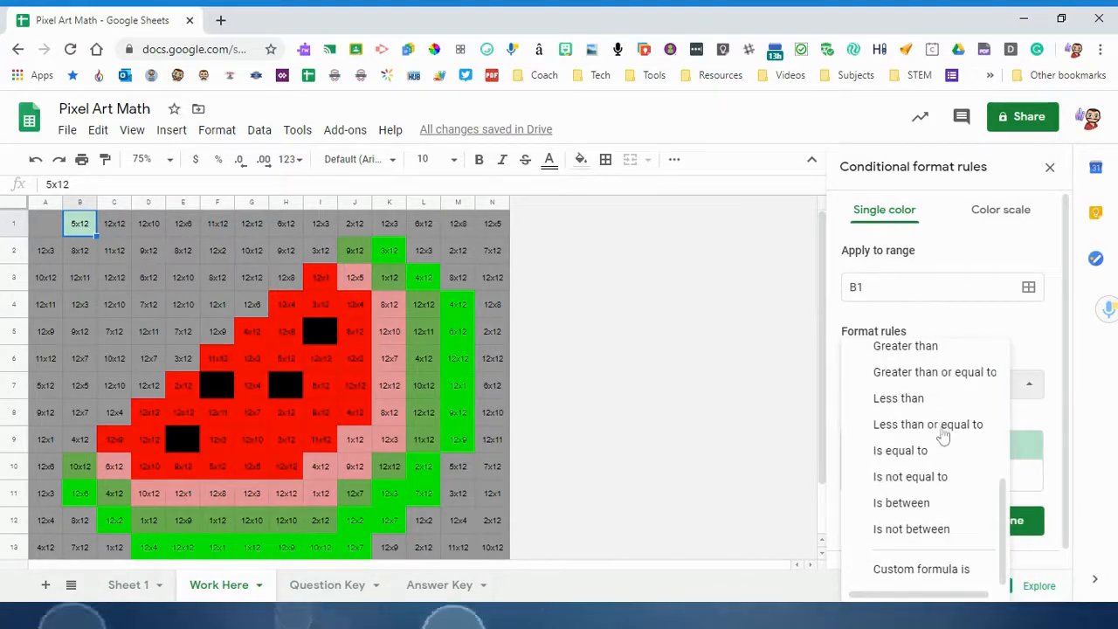
left_click(906, 572)
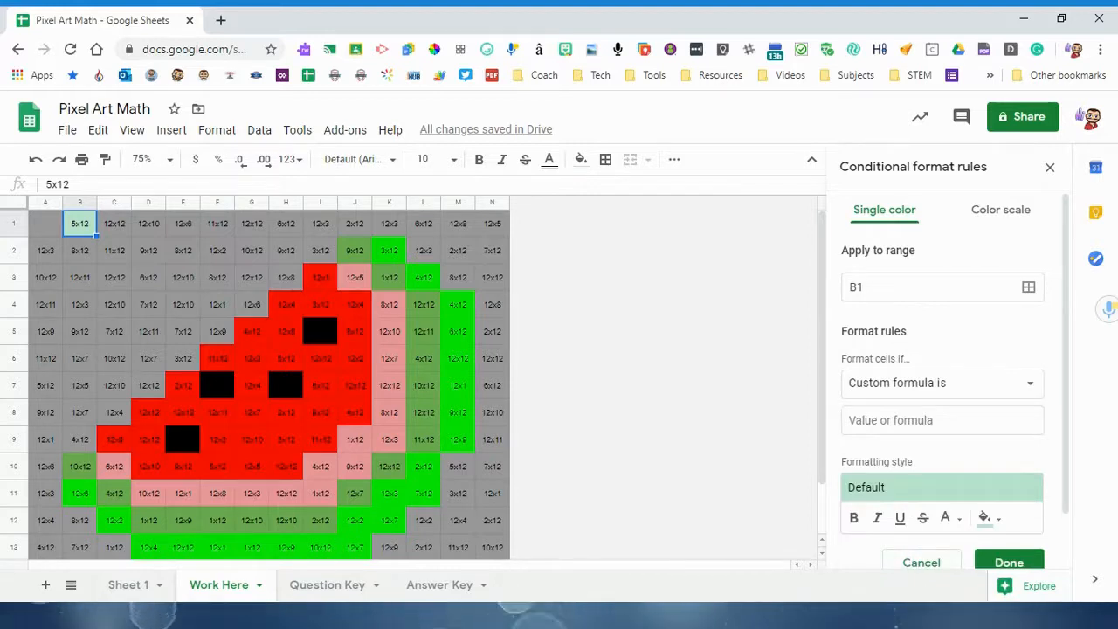
Paste the copied formula into B1's rule and adapt both references so it reads =match(B1,indirect("Answer Key!B1"),0).
type("=match(A1,indirect(\"Answer Key!A1\"),0)")
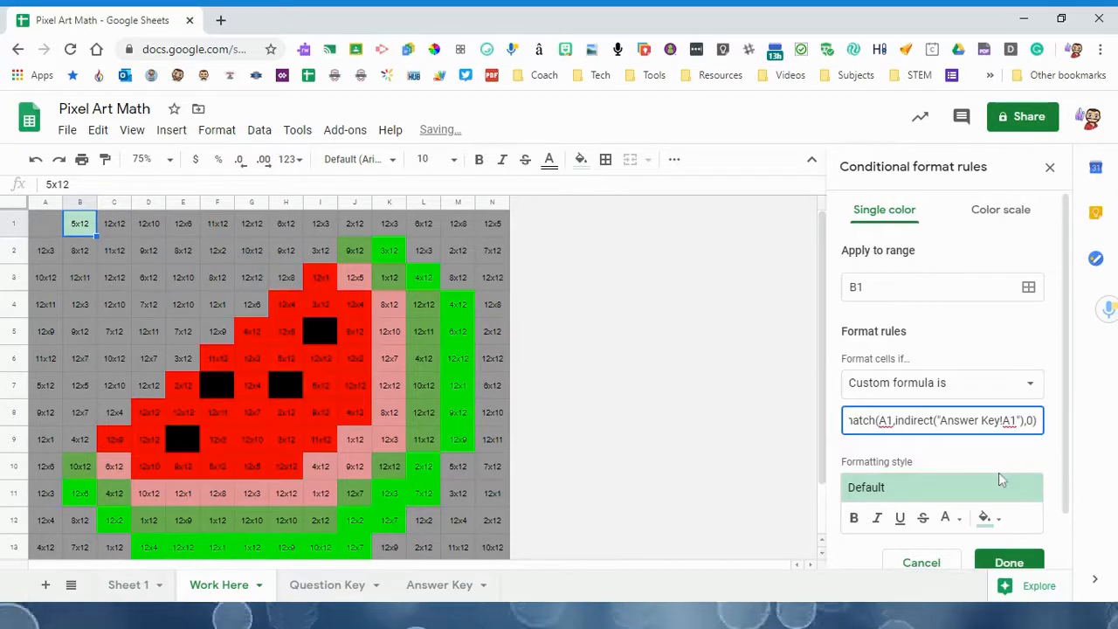
double_click(885, 421)
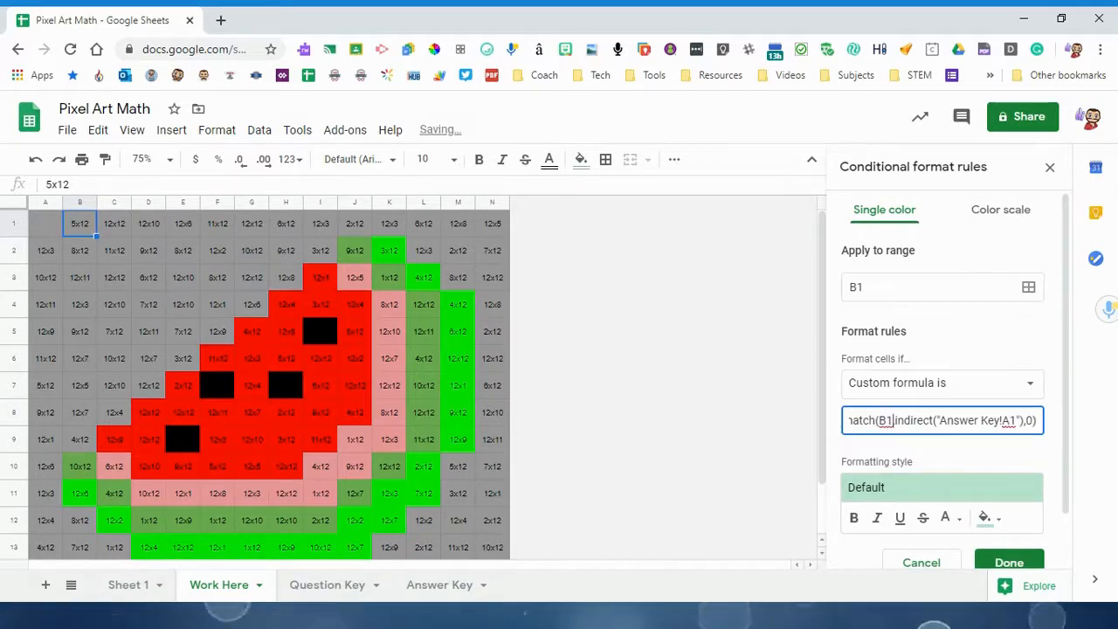
double_click(1008, 420)
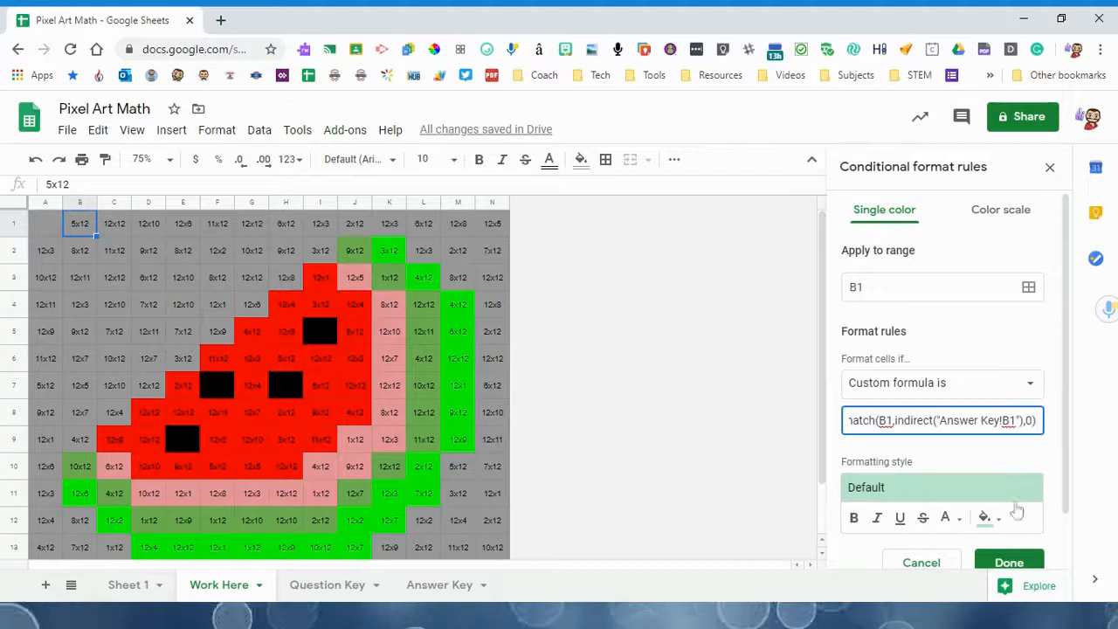
Set the fill and text colors of B1's rule to the background gray and save the rule.
left_click(987, 517)
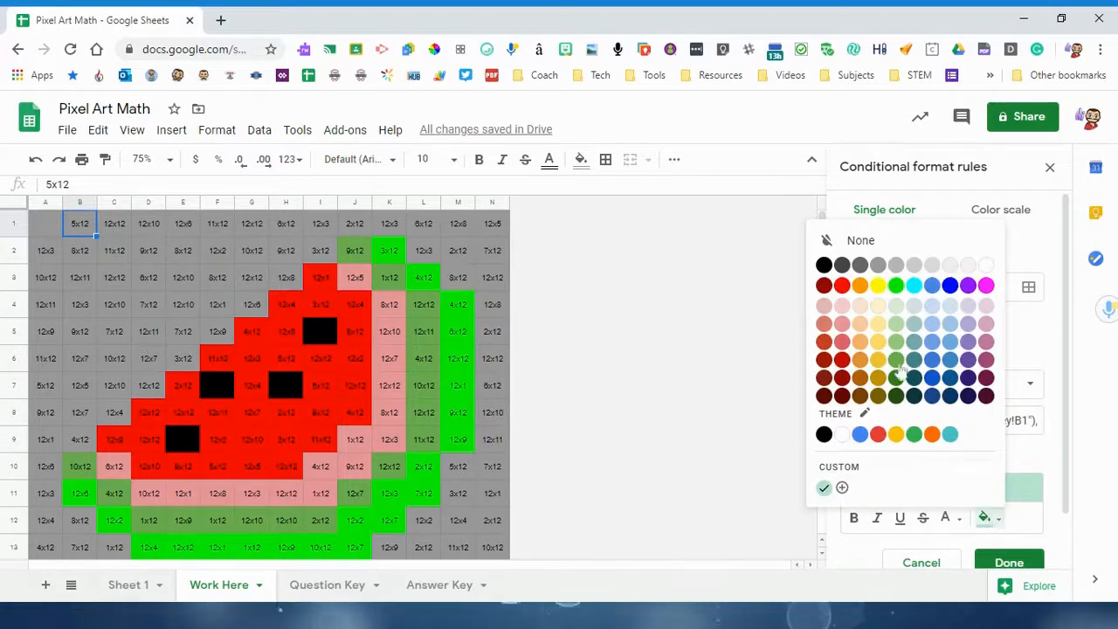
left_click(879, 265)
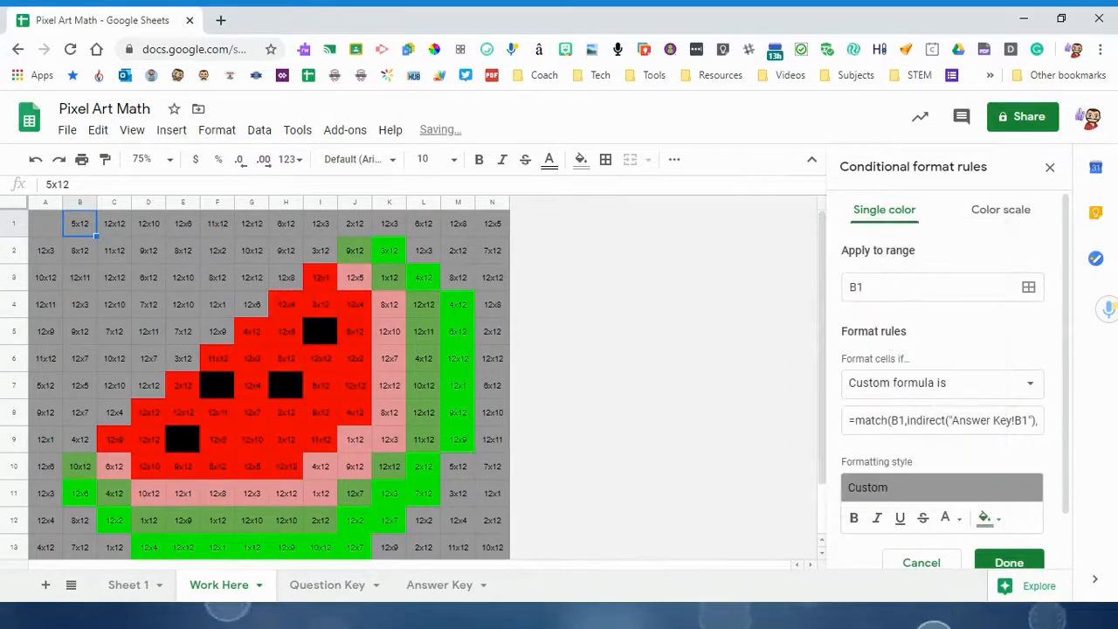
left_click(950, 521)
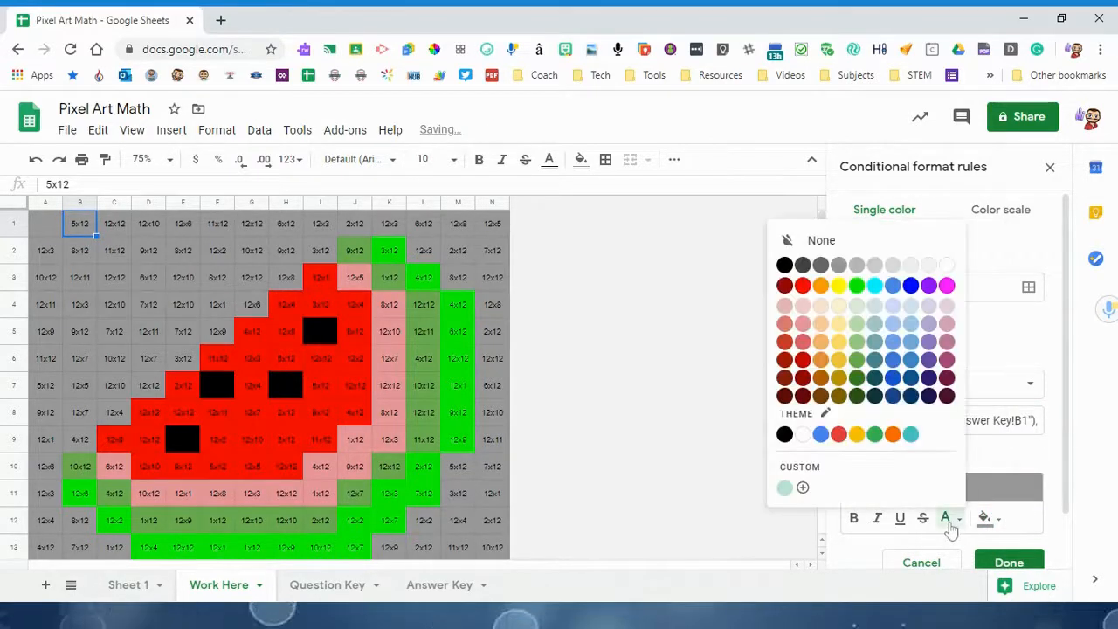
left_click(838, 285)
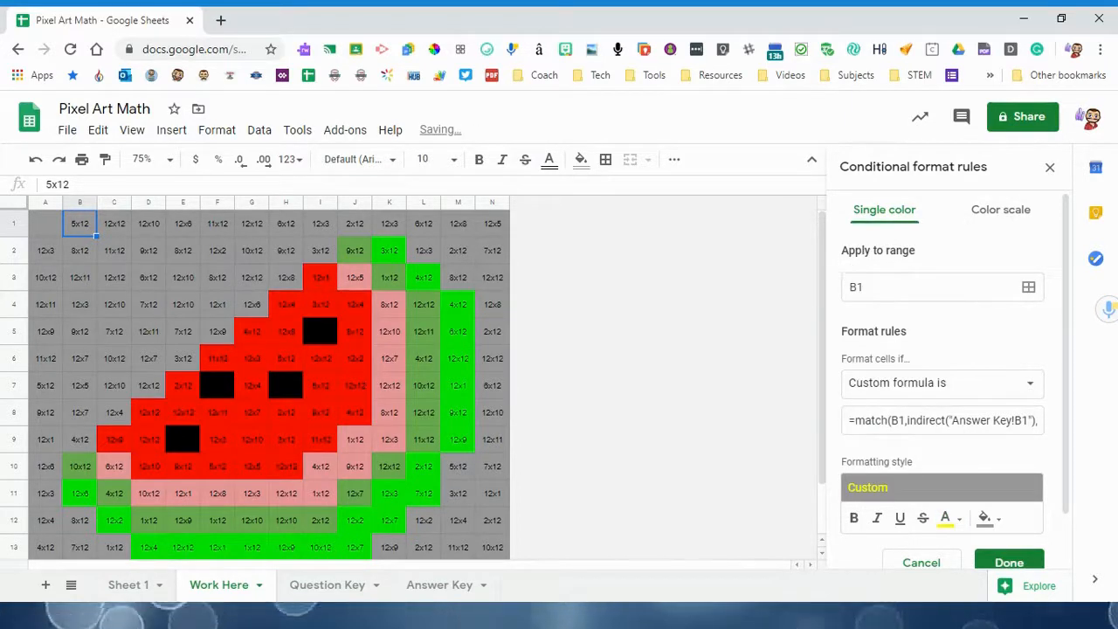
left_click(945, 520)
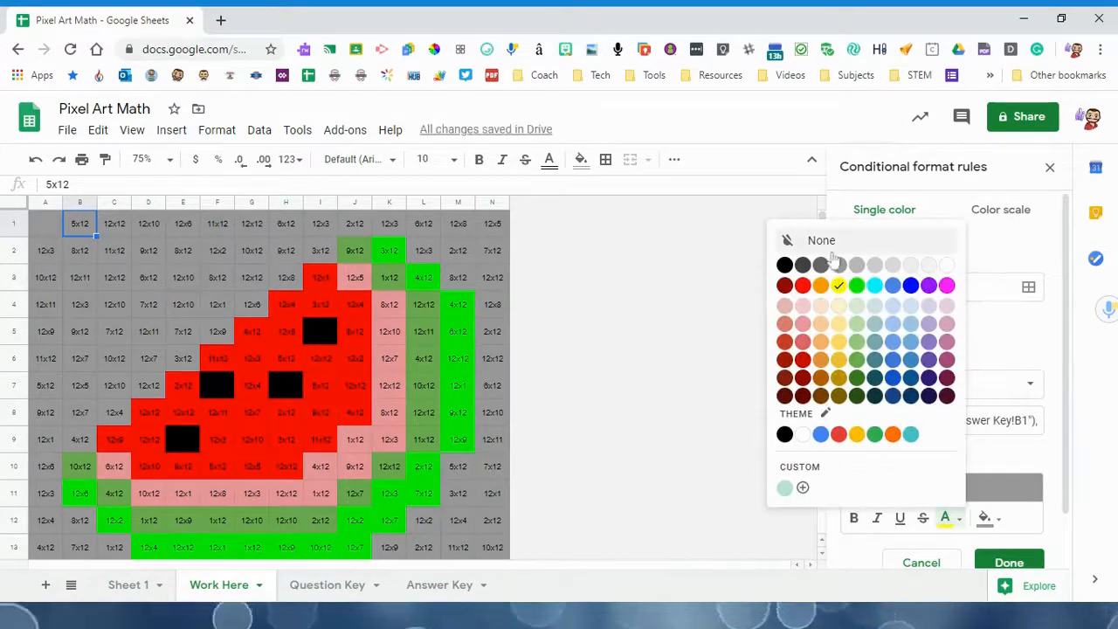
left_click(875, 265)
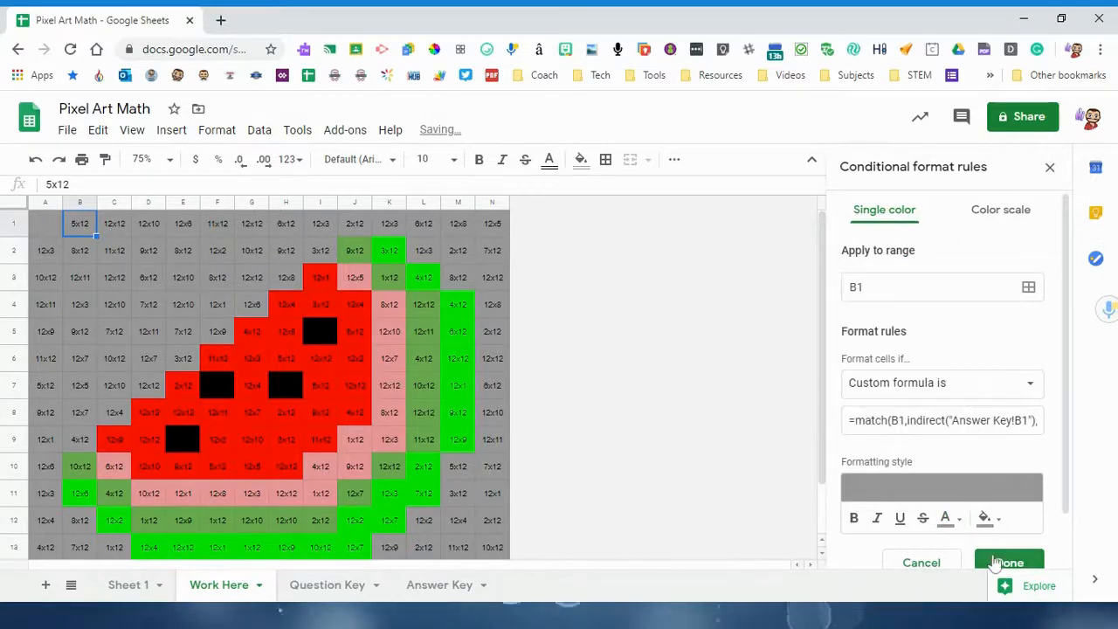
left_click(996, 561)
key("Right")
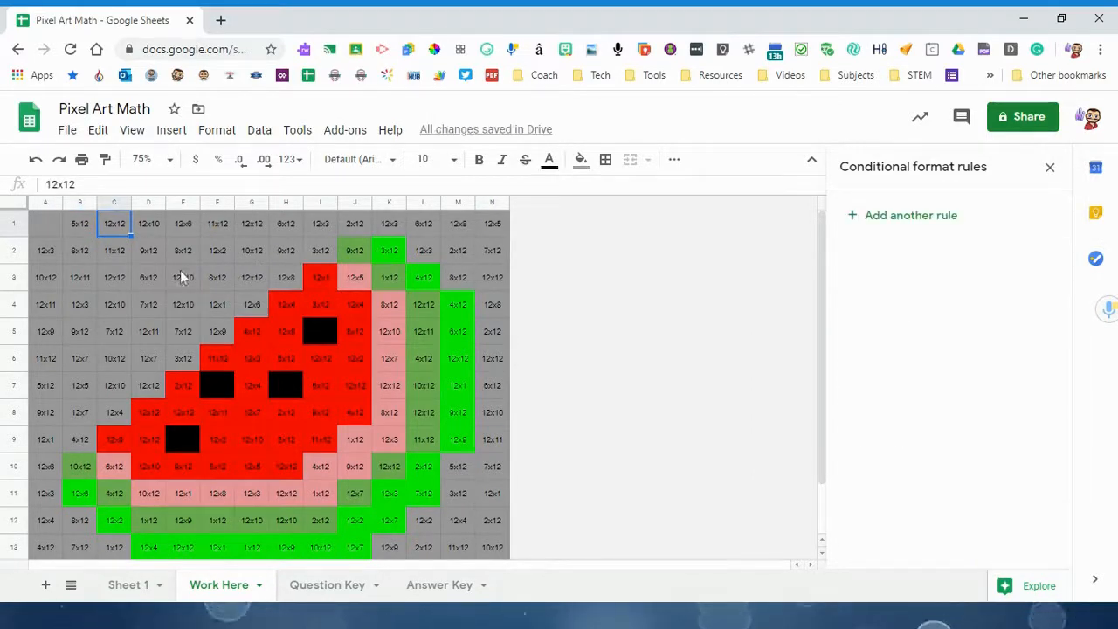
Start a conditional formatting rule for the bright green cell K2 with the condition "Custom formula is".
left_click(387, 253)
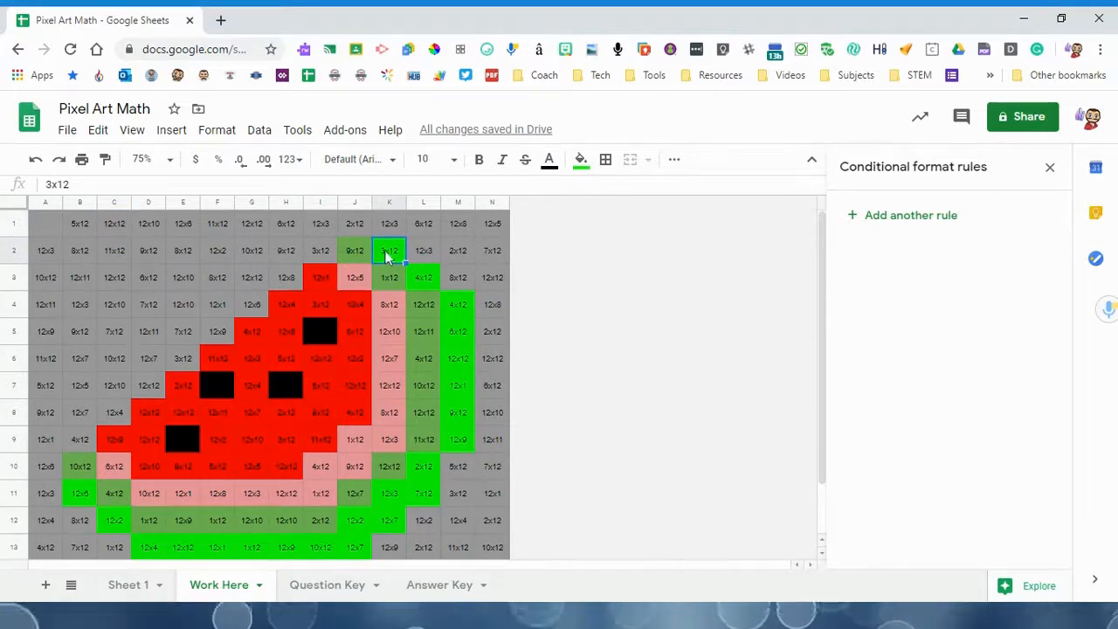
left_click(902, 219)
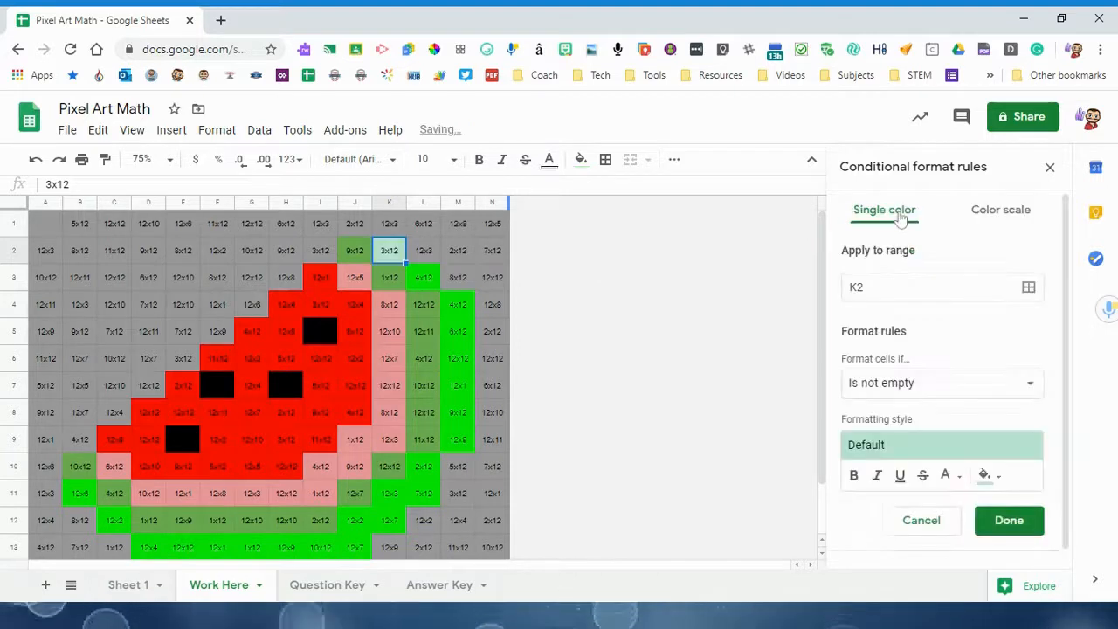
left_click(967, 383)
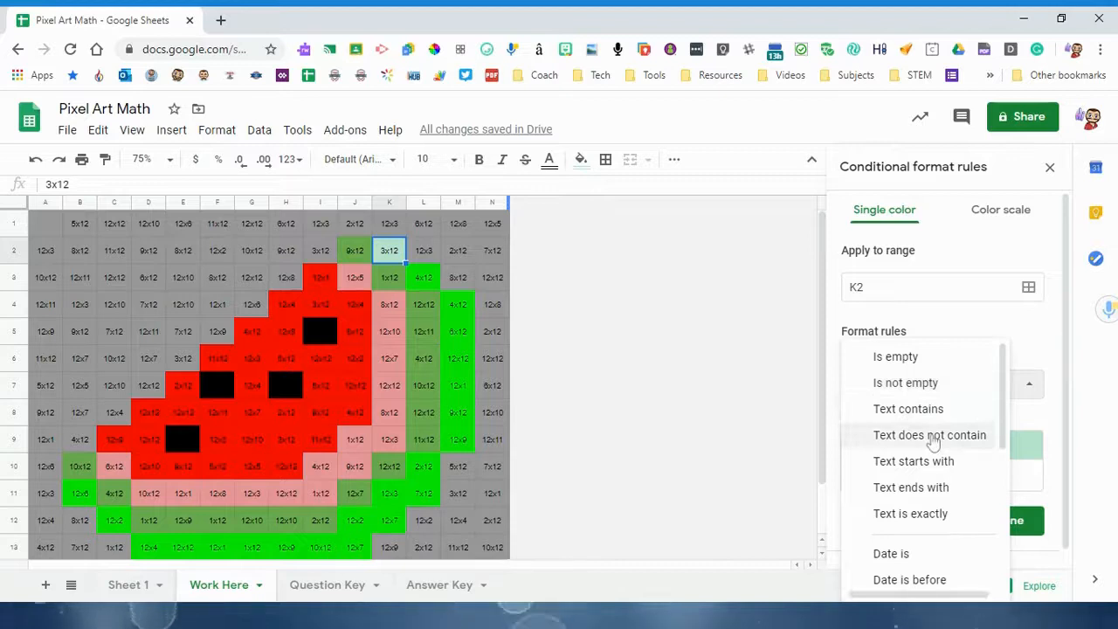
scroll(933, 444, "down", 4)
left_click(913, 566)
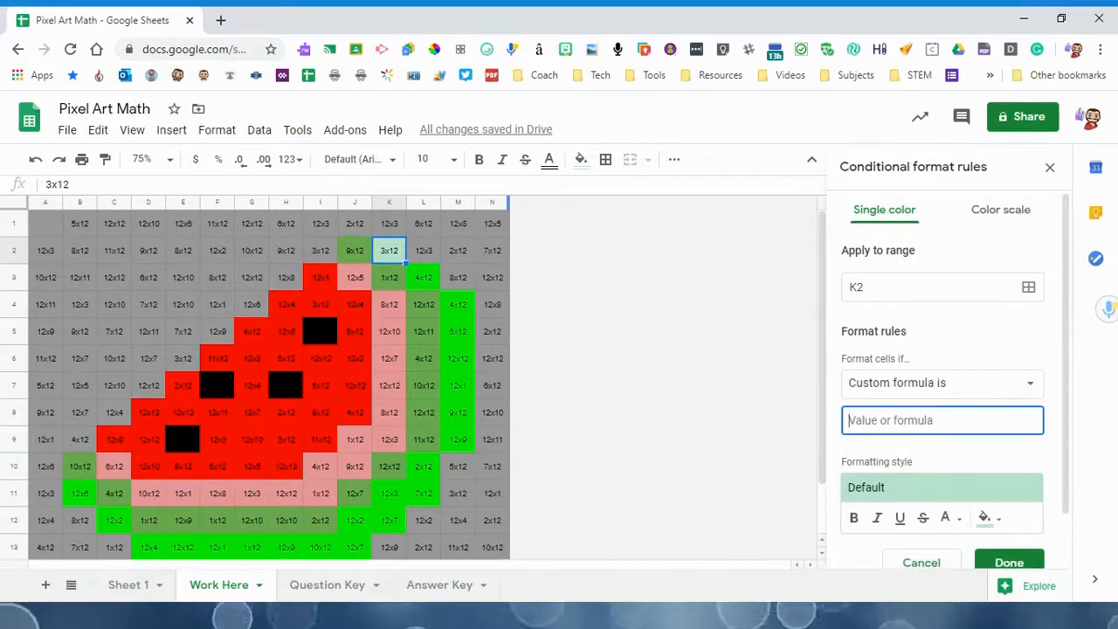
Paste the copied formula into K2's rule and adapt both references so it reads =match(K2,indirect("Answer Key!K2"),0).
key("ctrl+v")
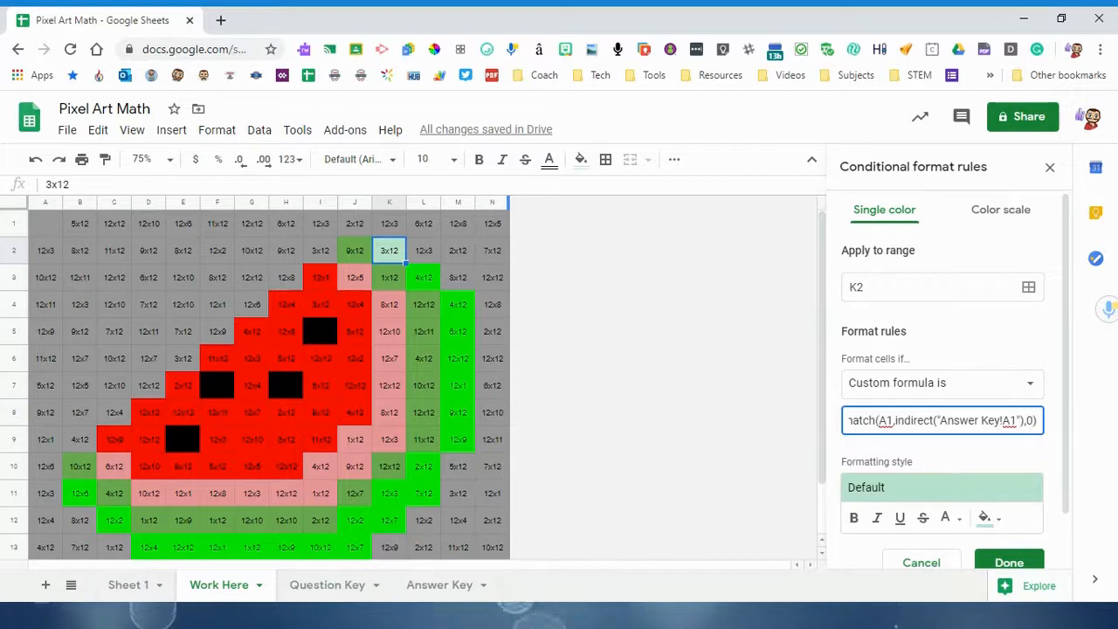
double_click(884, 420)
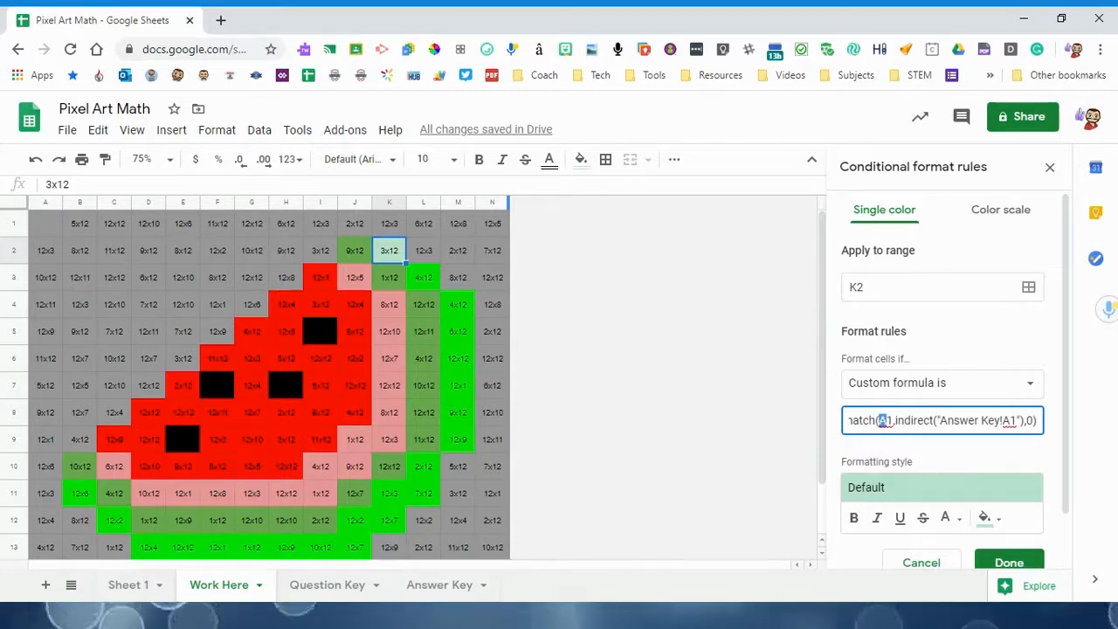
left_click_drag(885, 421, 891, 420)
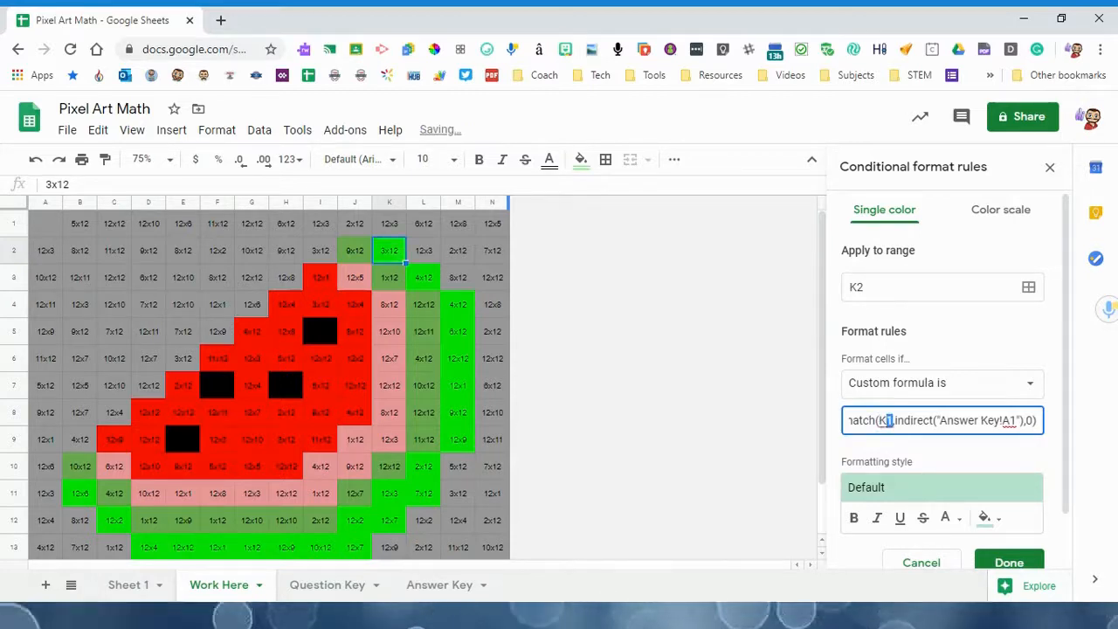
type("2")
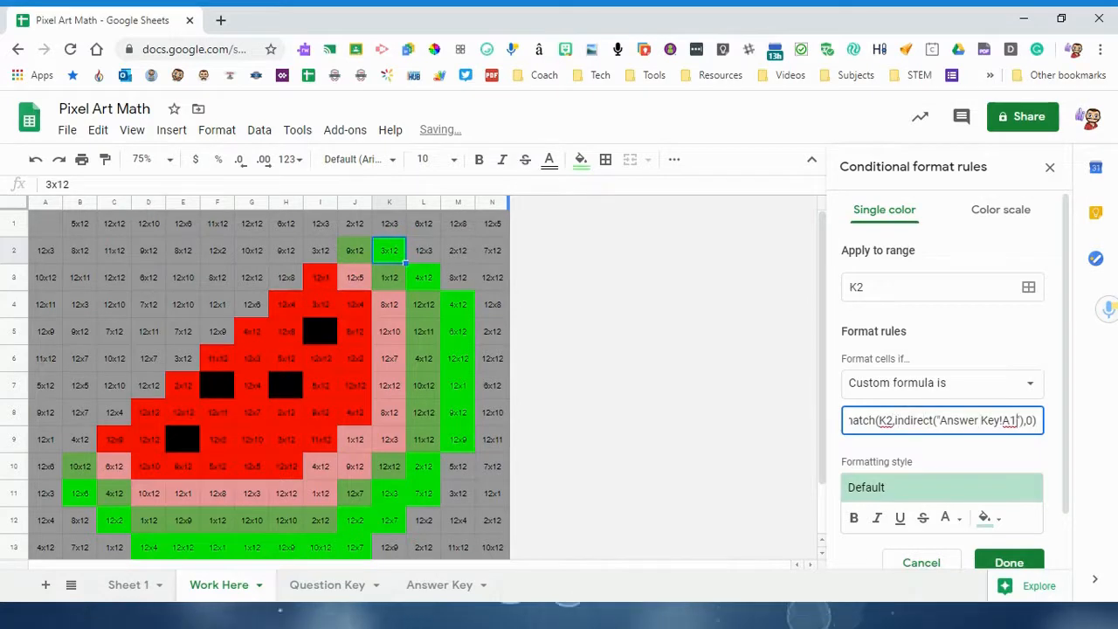
type("K2")
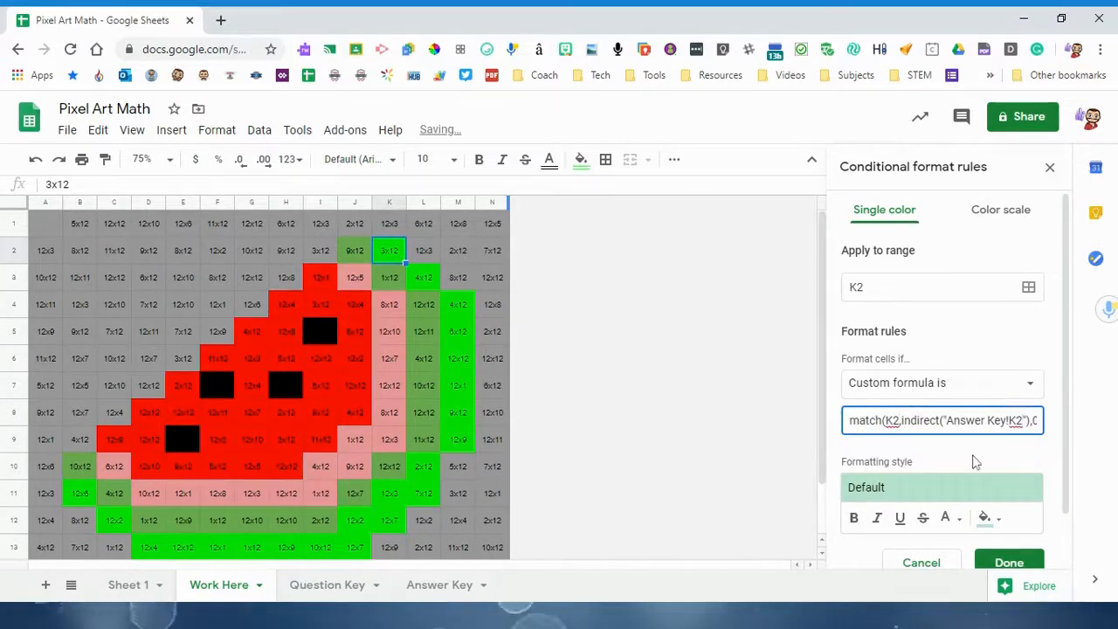
Set both the fill and text colors of K2's rule to bright green and save the rule.
scroll(973, 461, "down", 1)
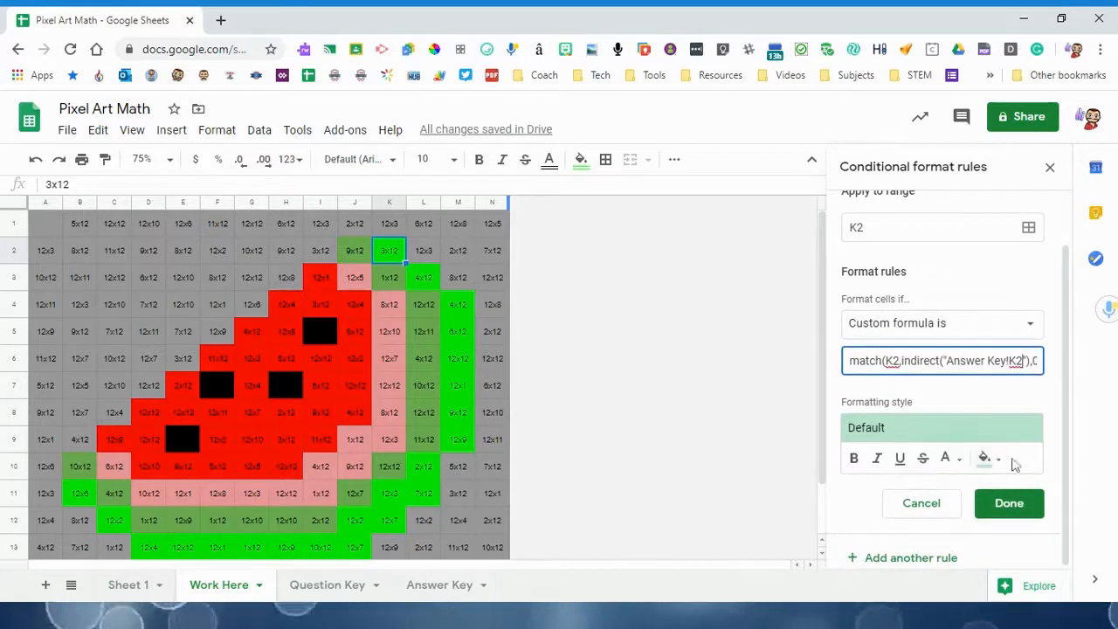
left_click(988, 458)
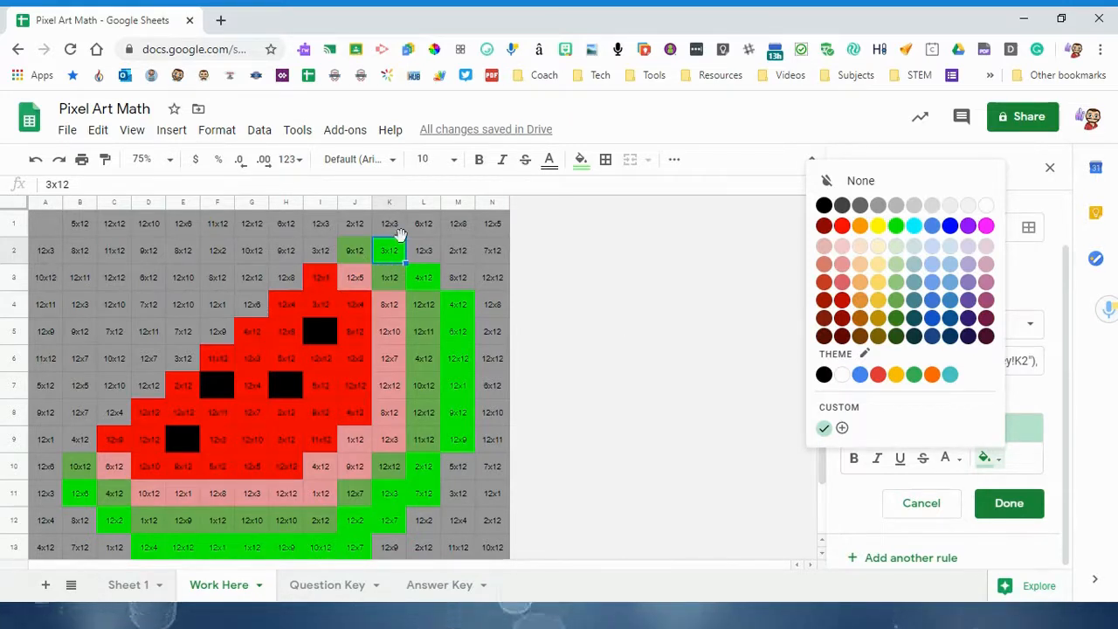
left_click(897, 226)
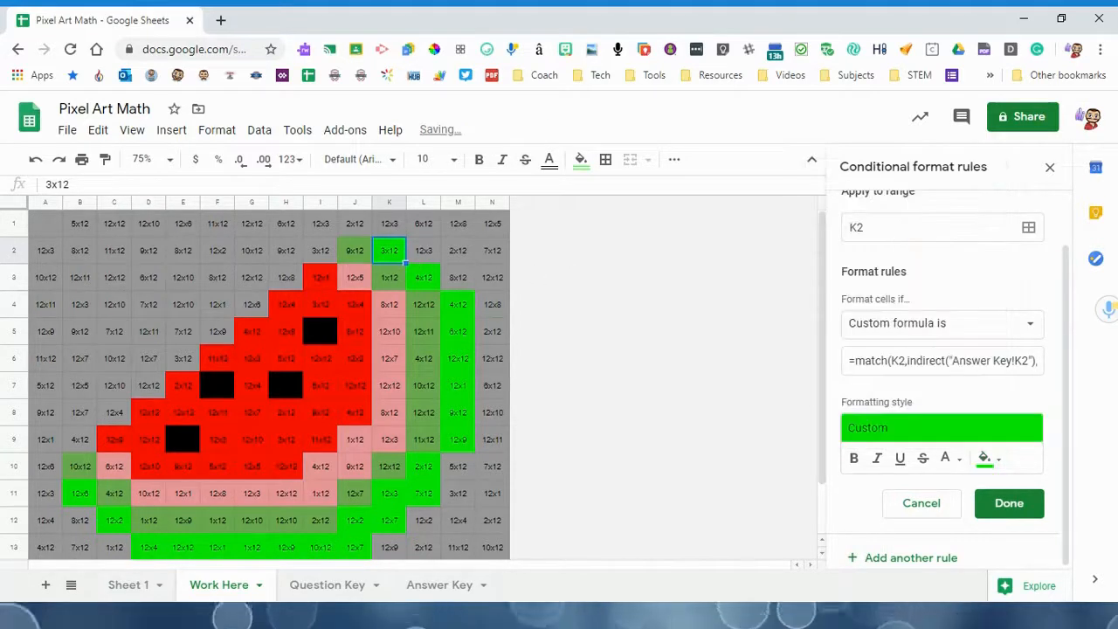
left_click(955, 463)
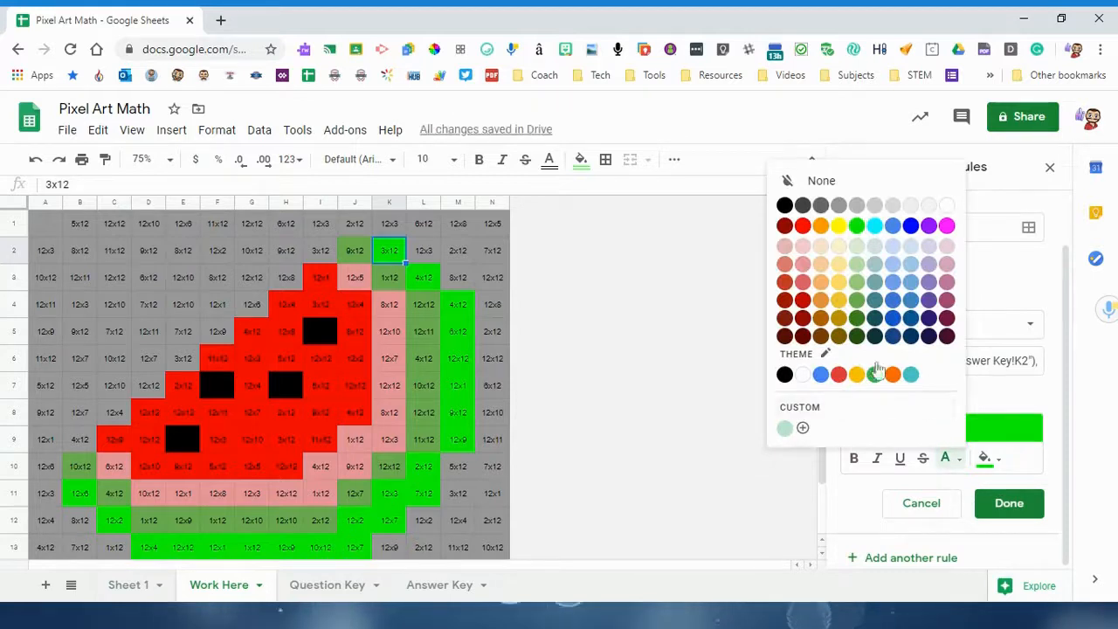
left_click(856, 226)
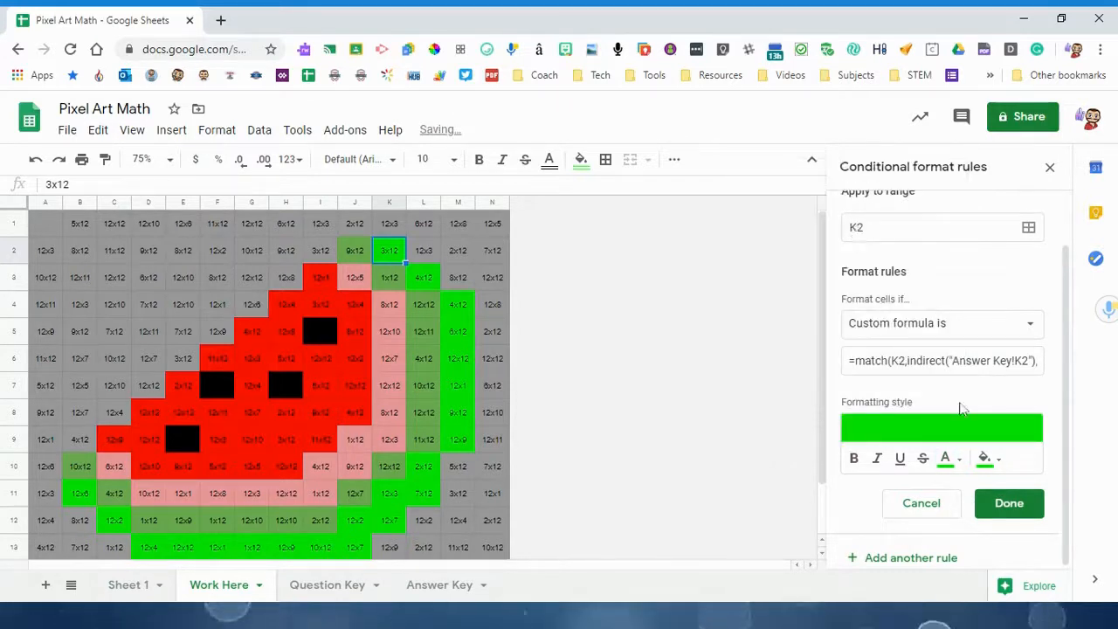
left_click(1001, 502)
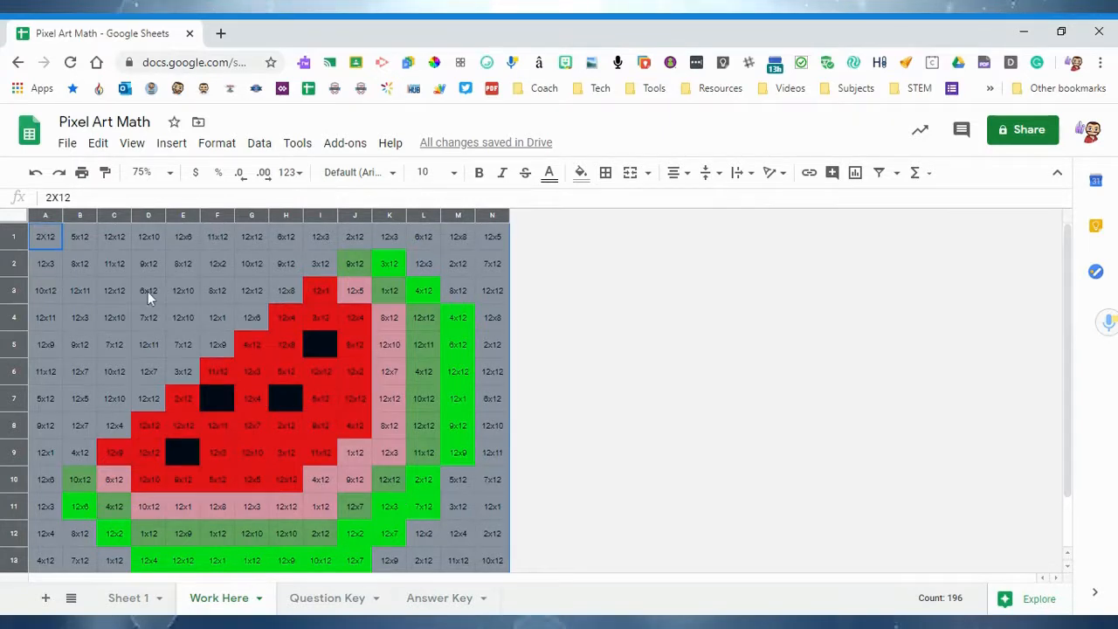
Reset the fill color of every cell on the Work Here sheet.
left_click(47, 245)
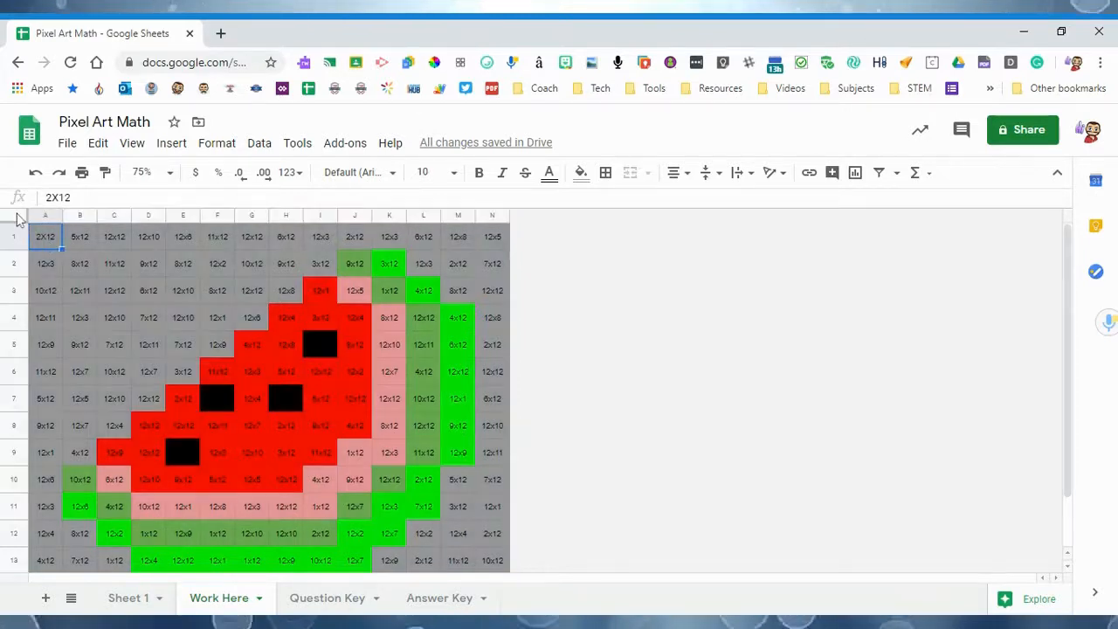
left_click(14, 214)
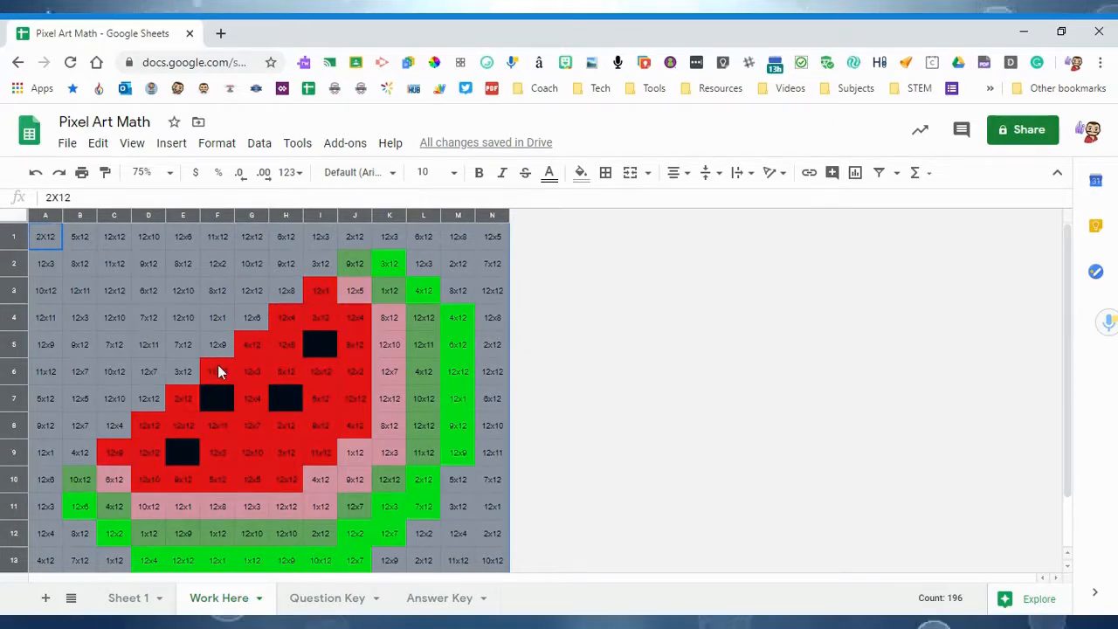
left_click(580, 172)
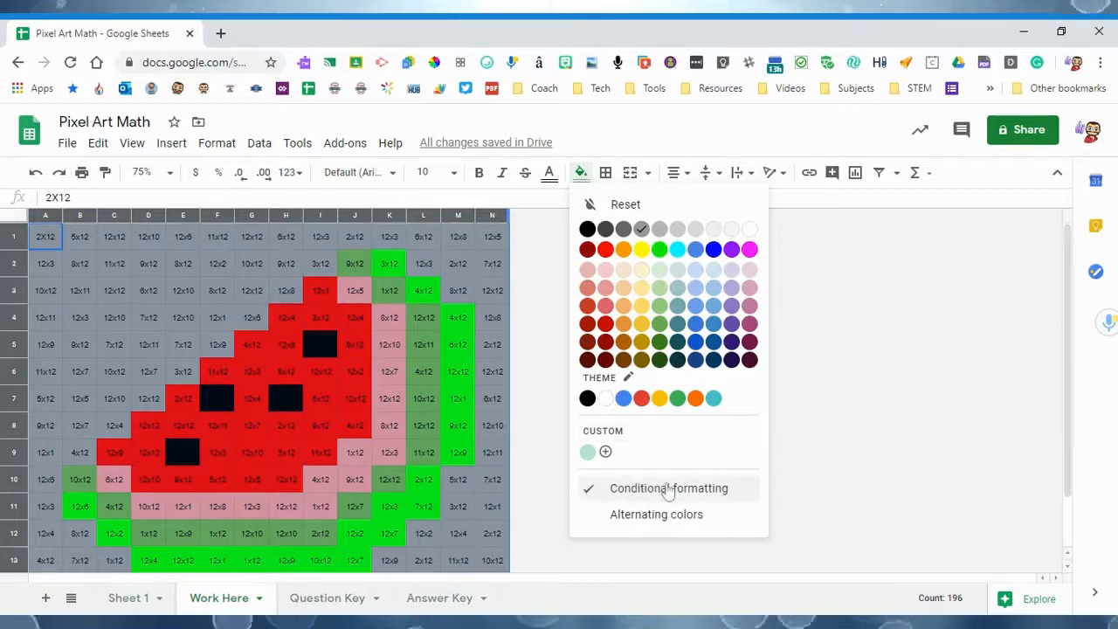
left_click(622, 205)
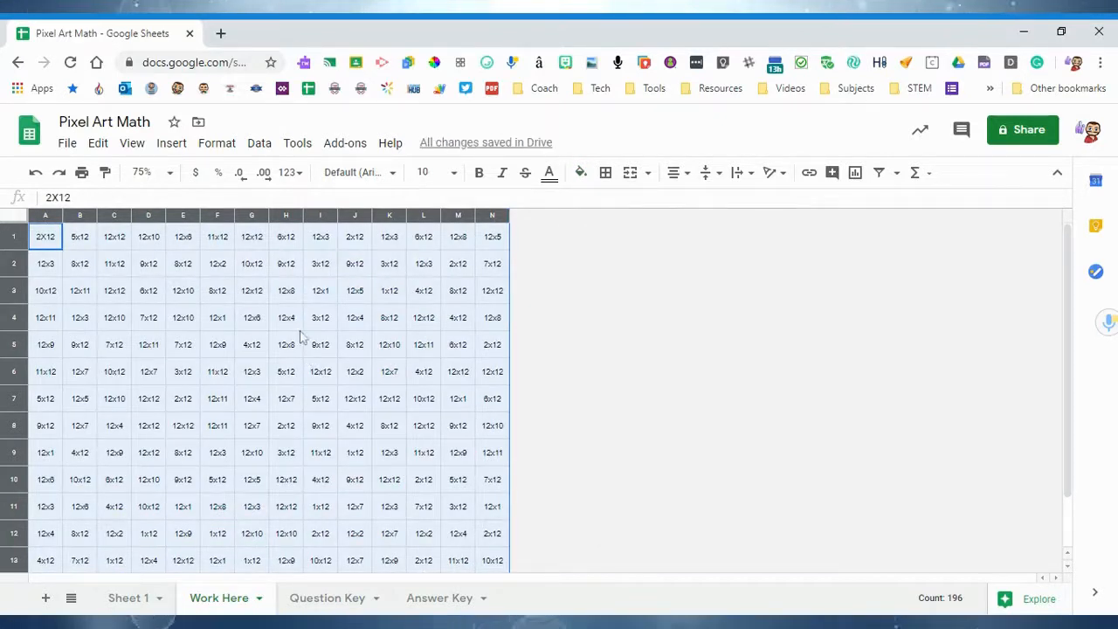
left_click(300, 330)
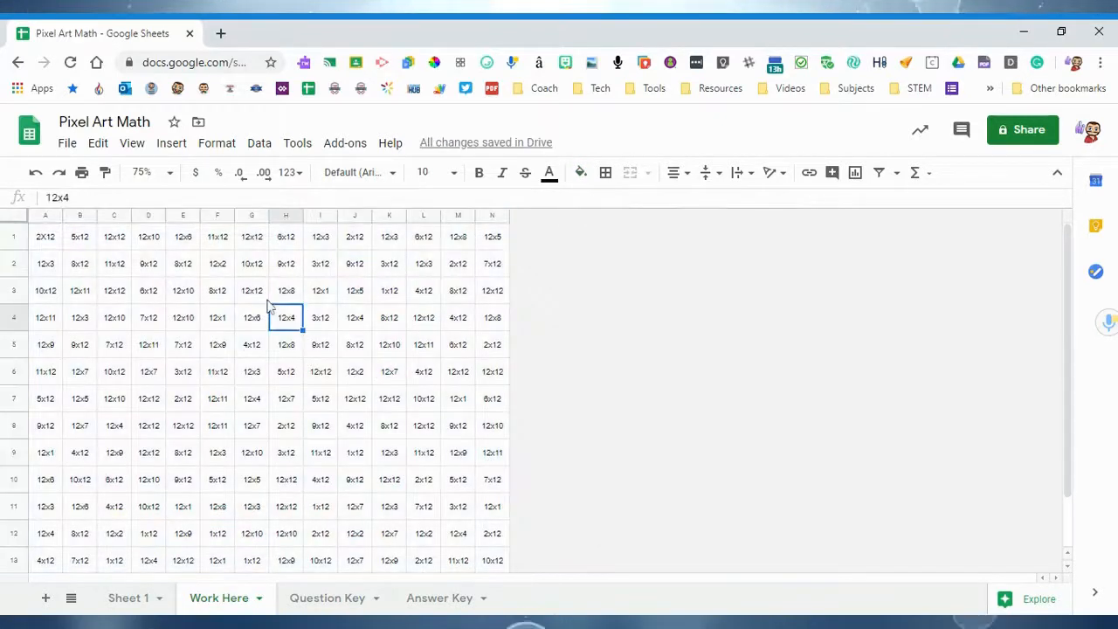
Show the conditional format rules for A1 and test its rule by entering the answer 24 in the cell.
left_click(49, 234)
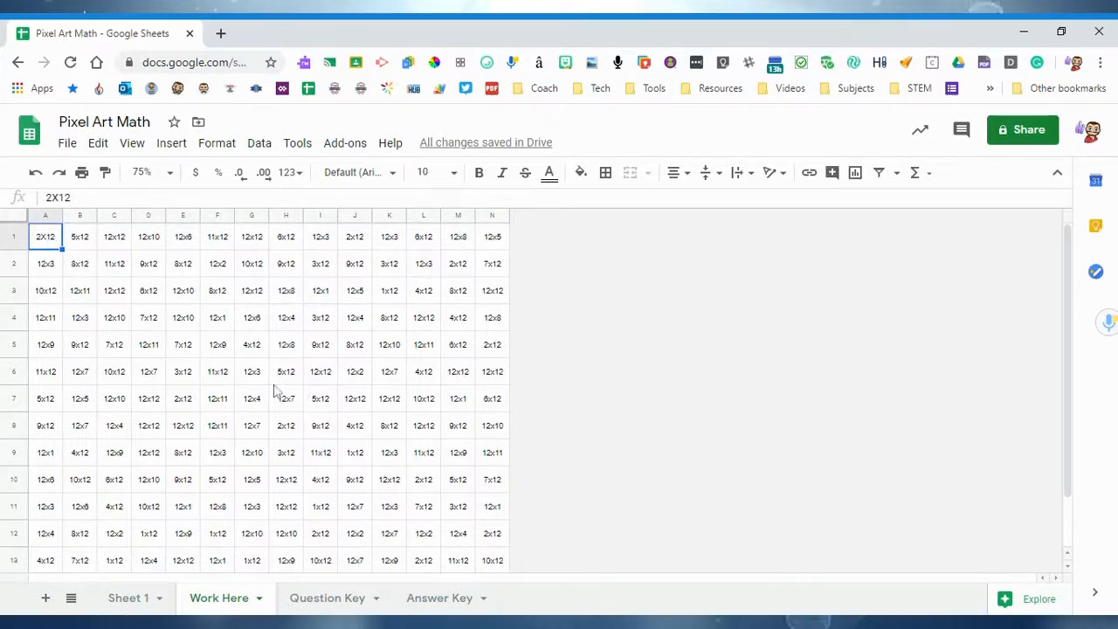
left_click(582, 173)
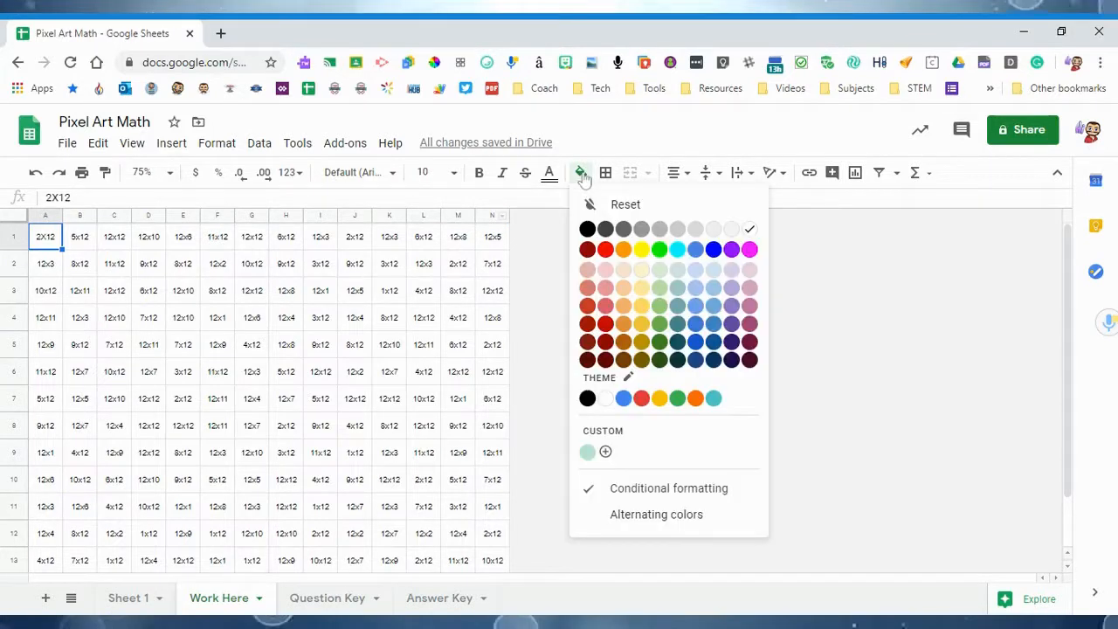
left_click(637, 488)
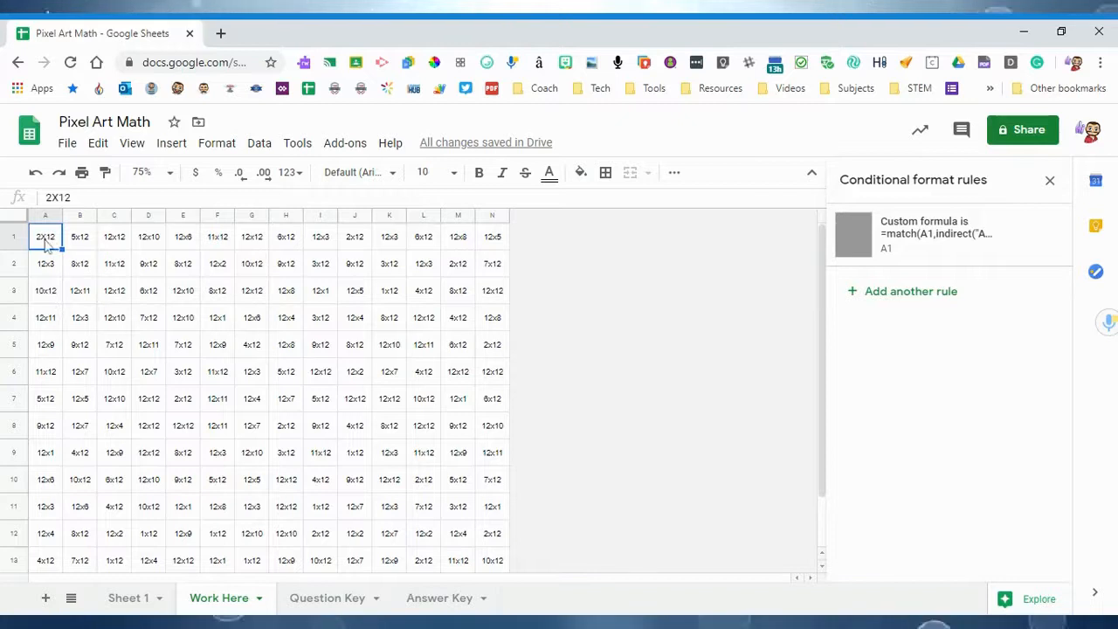
key("Return")
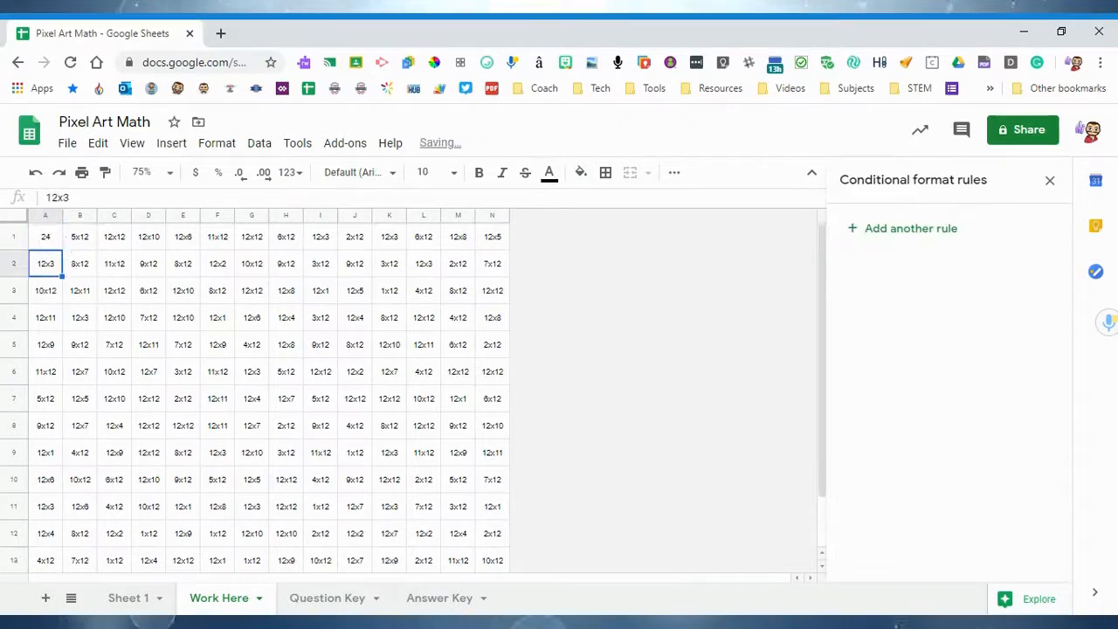
key("Up")
key("Right")
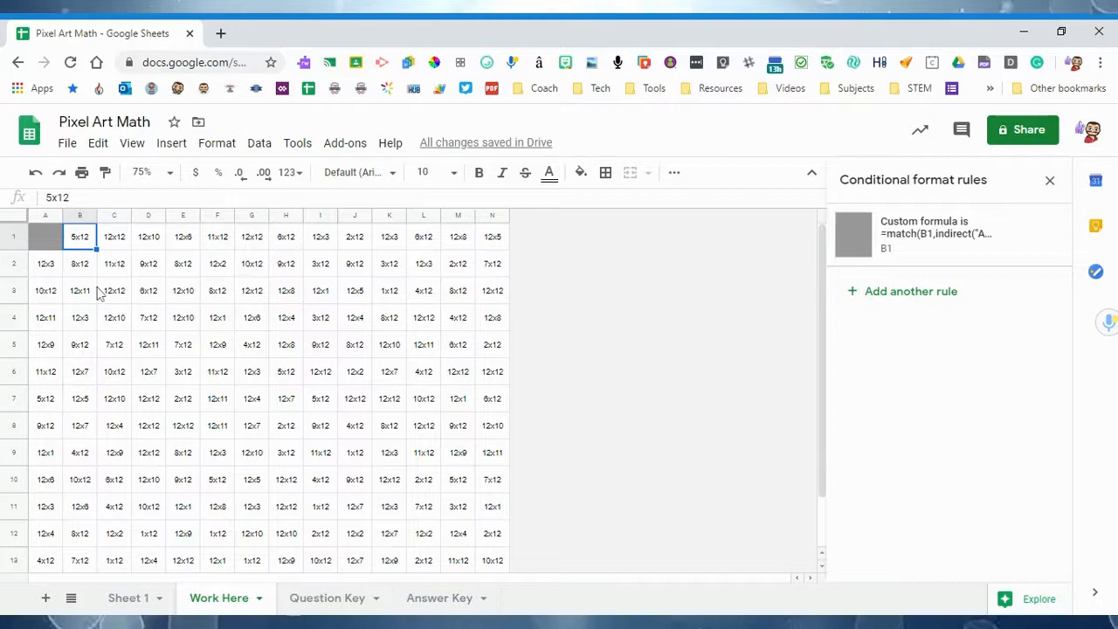
Test the gray background rules by entering the answers 60 in B1 and 144 in C1.
type("60")
key("Return")
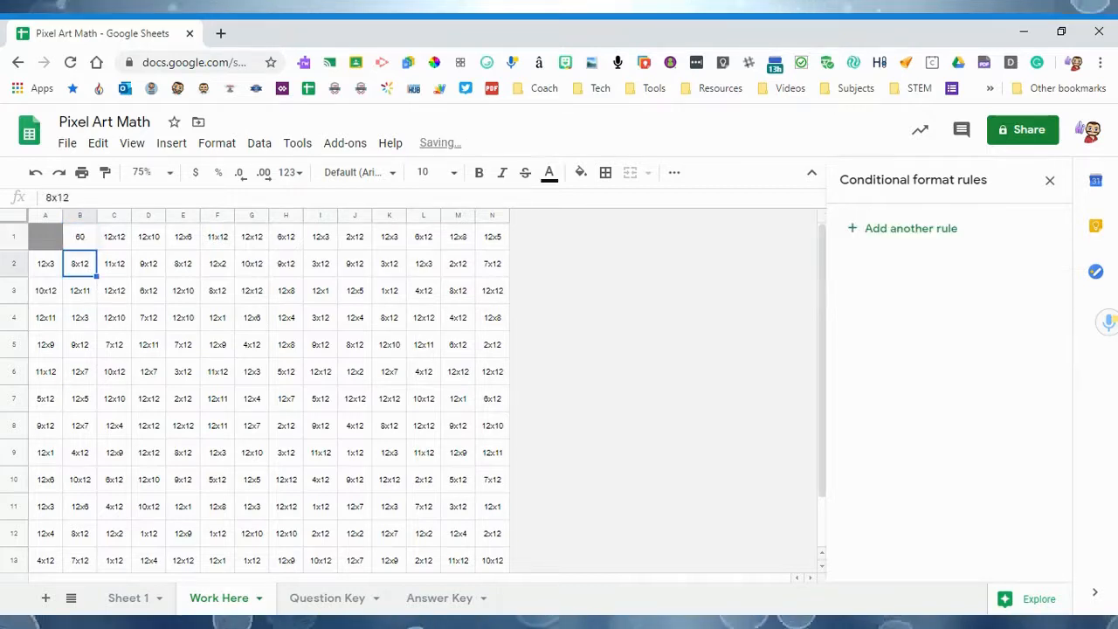
left_click(115, 238)
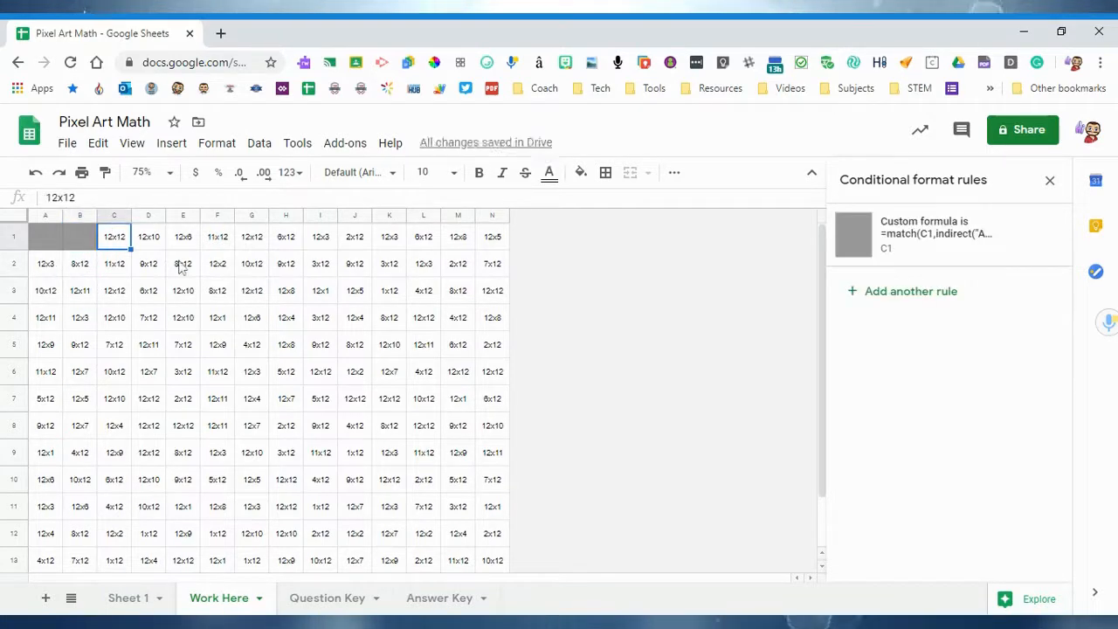
type("144")
key("Return")
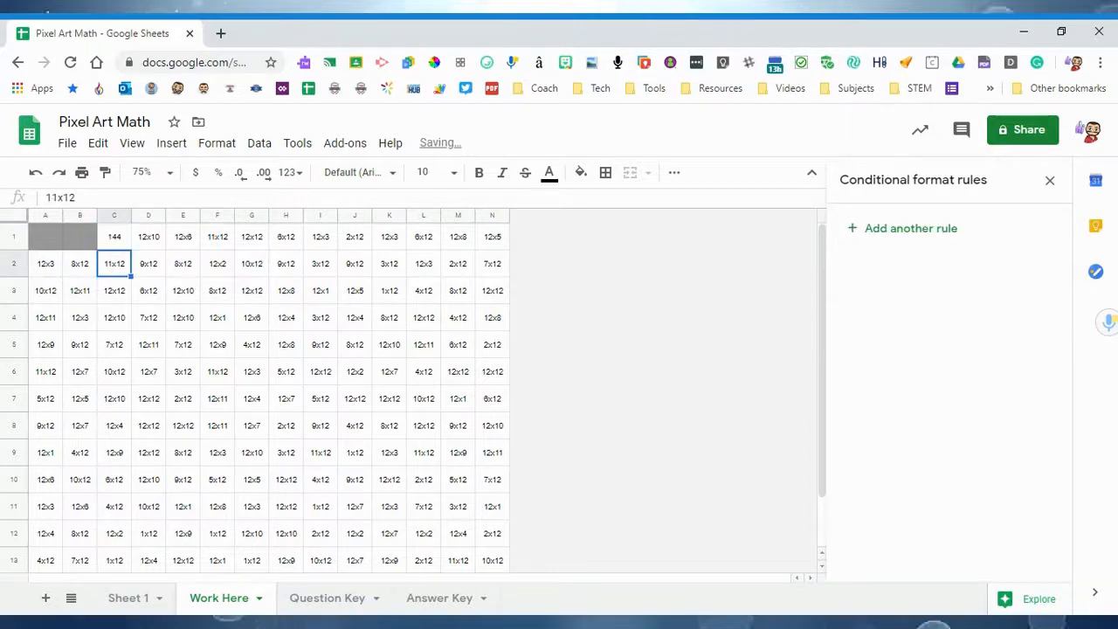
Test the green rules by entering 36 in K2 and 108 in J2, and undo all the test answers.
left_click(389, 278)
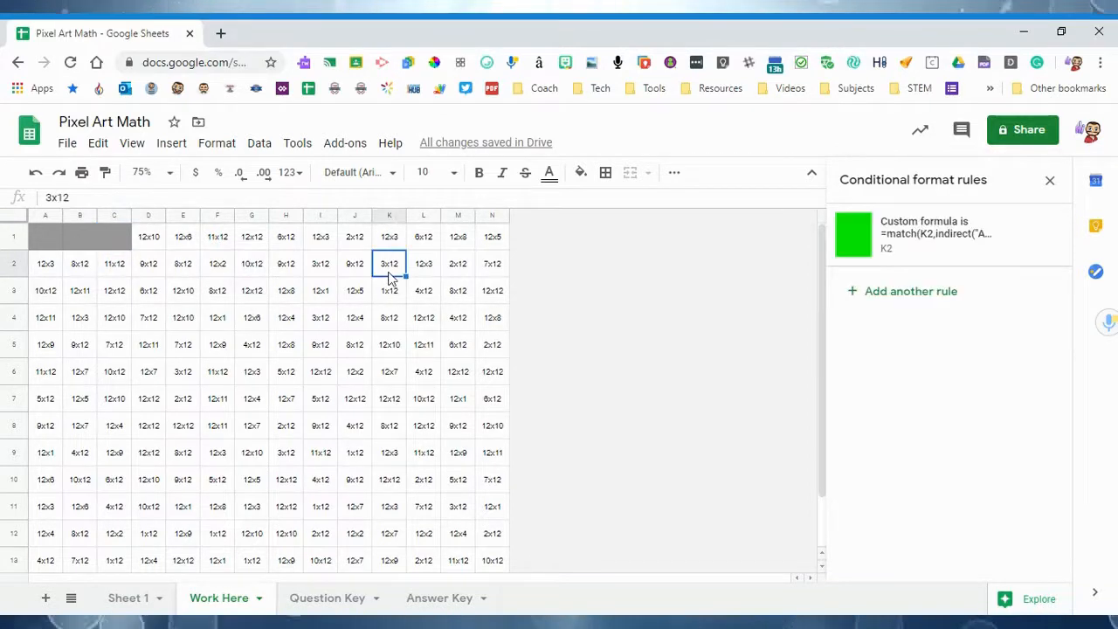
type("36")
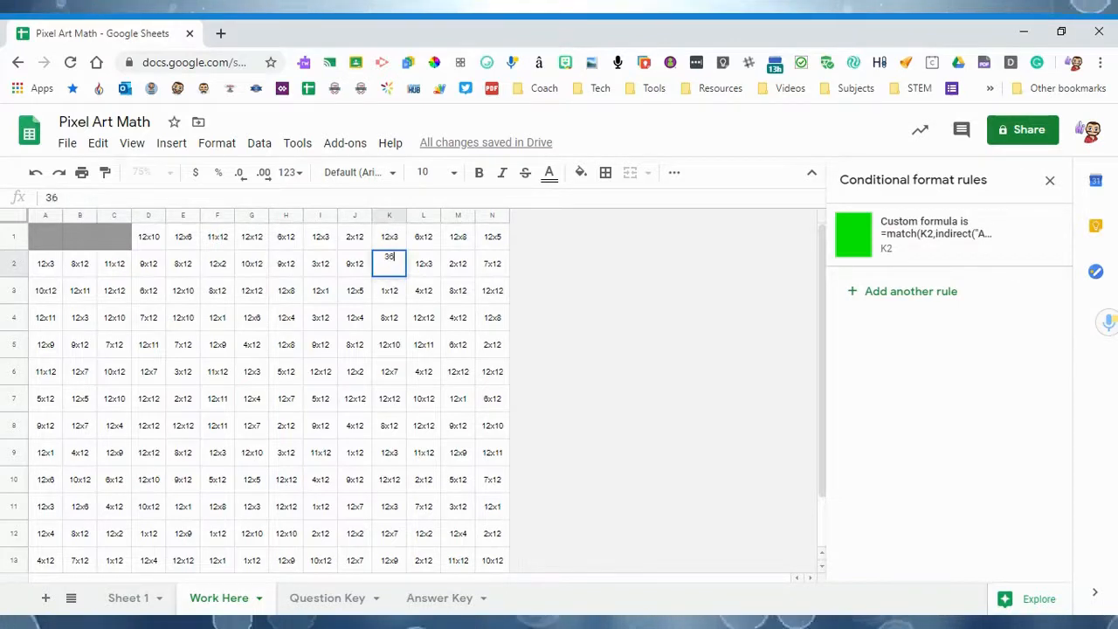
key("Return")
left_click(355, 264)
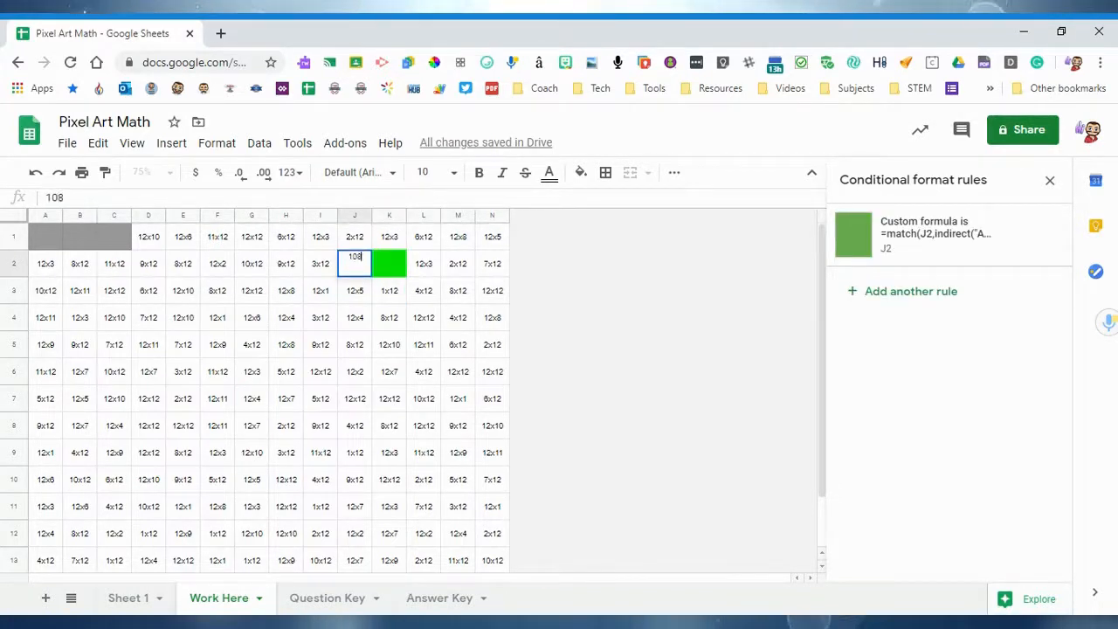
key("Return")
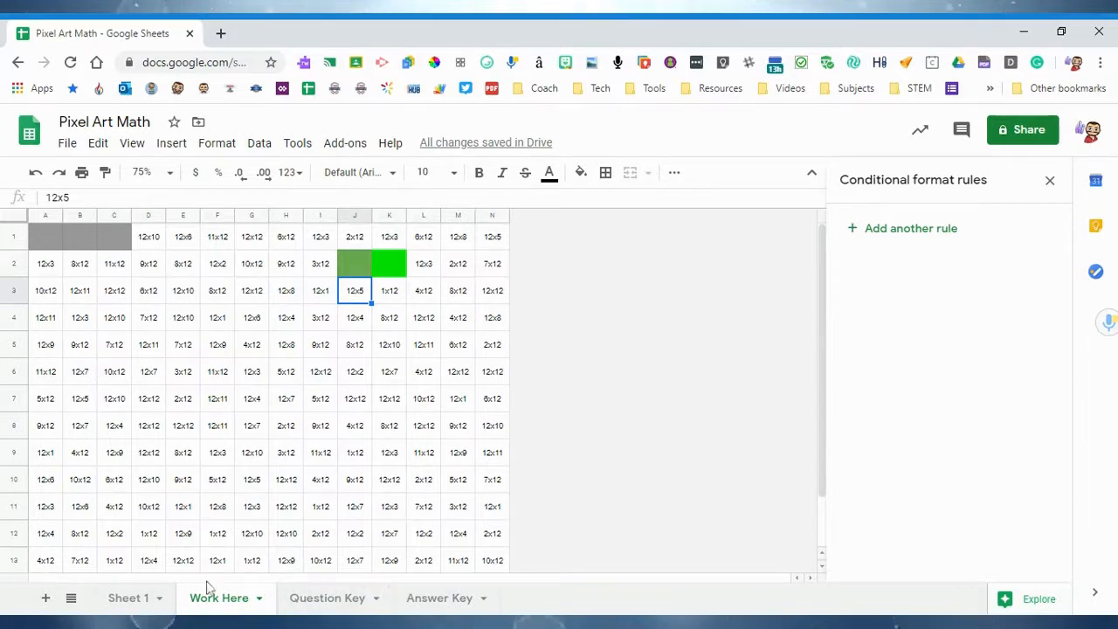
key("ctrl+z")
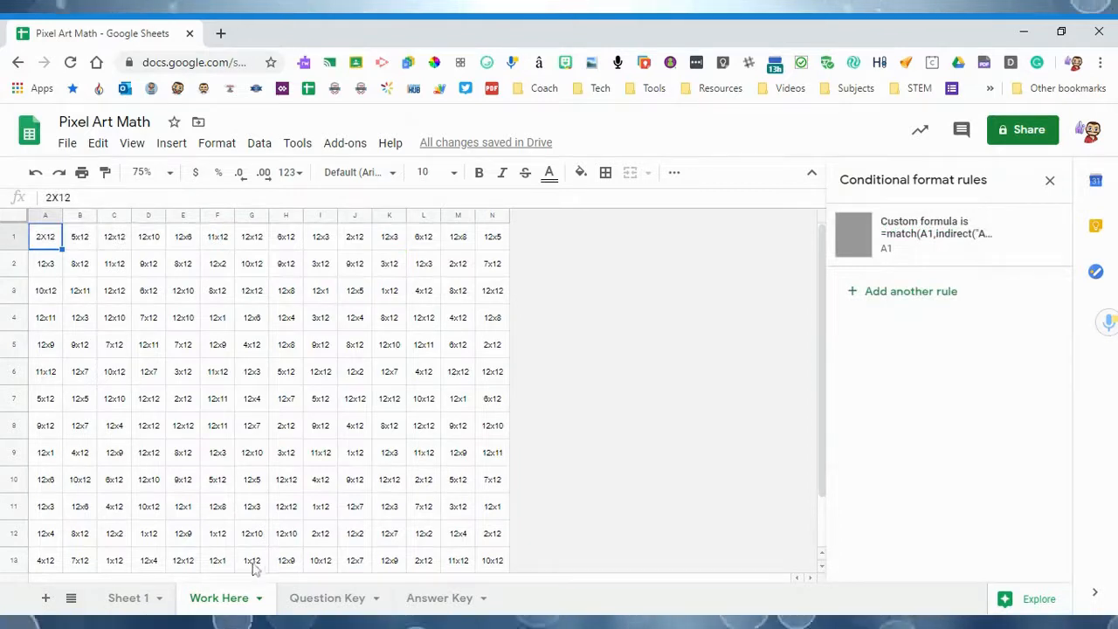
Delete Sheet 1, which holds the original watermelon picture, from the workbook.
left_click(128, 599)
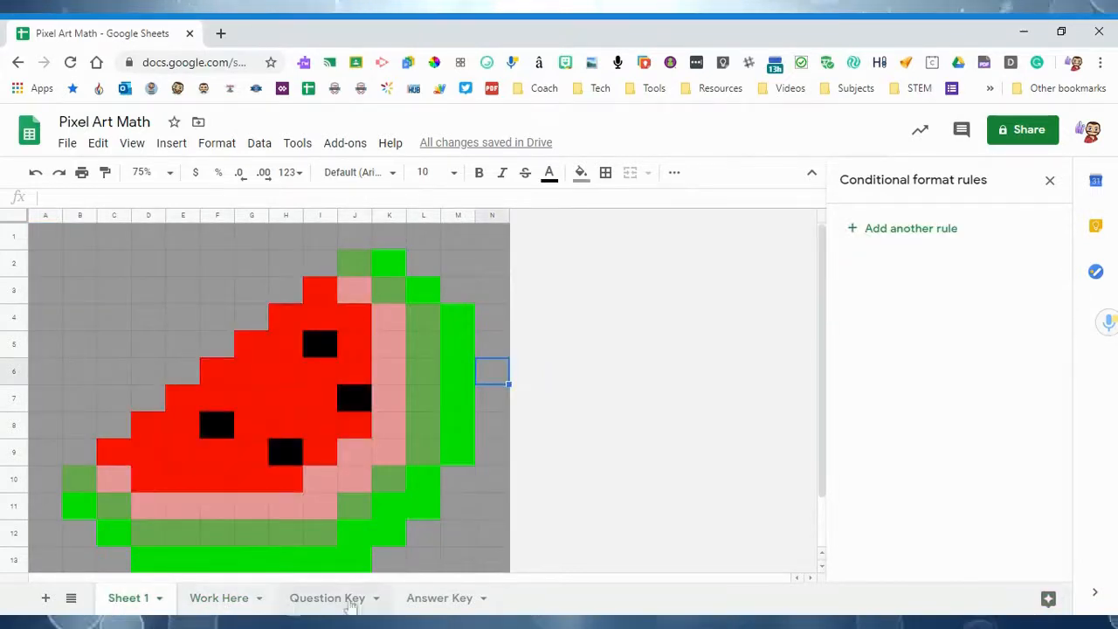
right_click(127, 599)
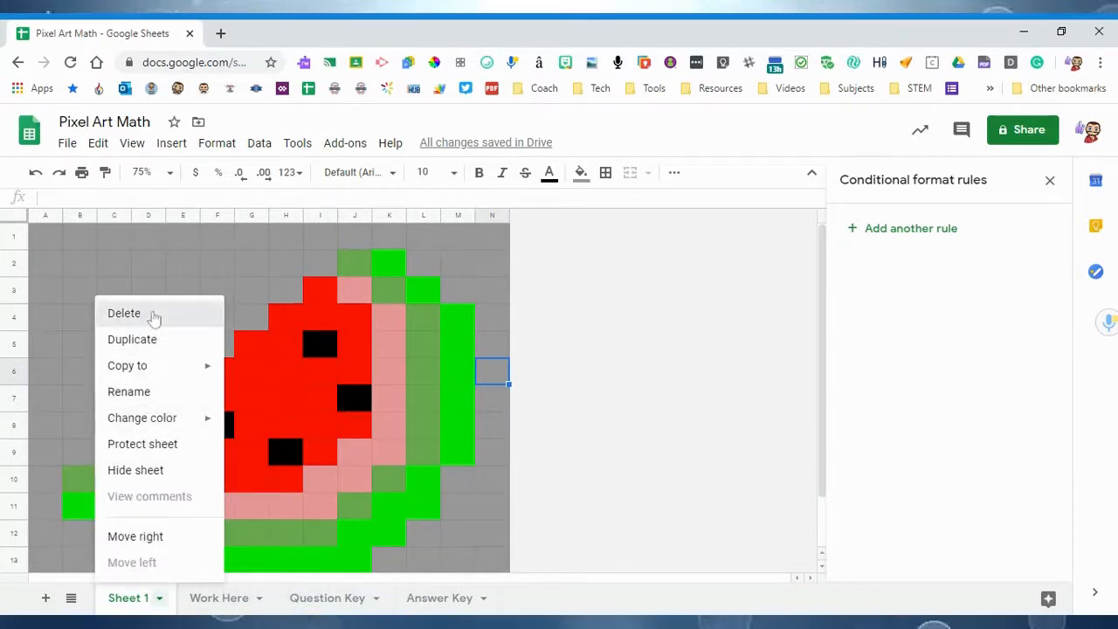
left_click(124, 313)
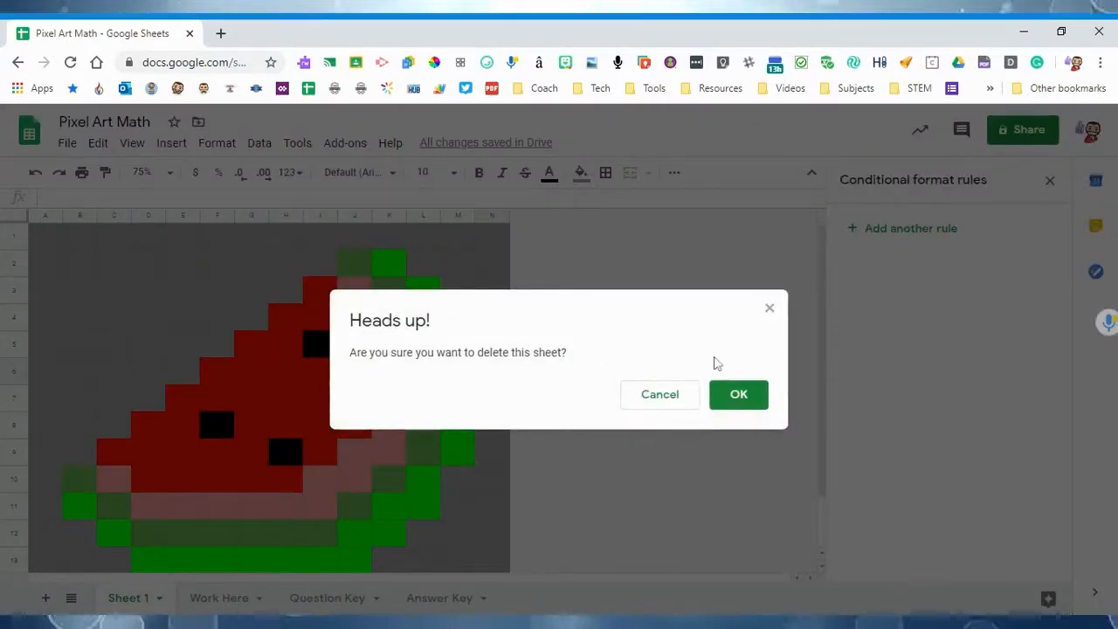
left_click(729, 399)
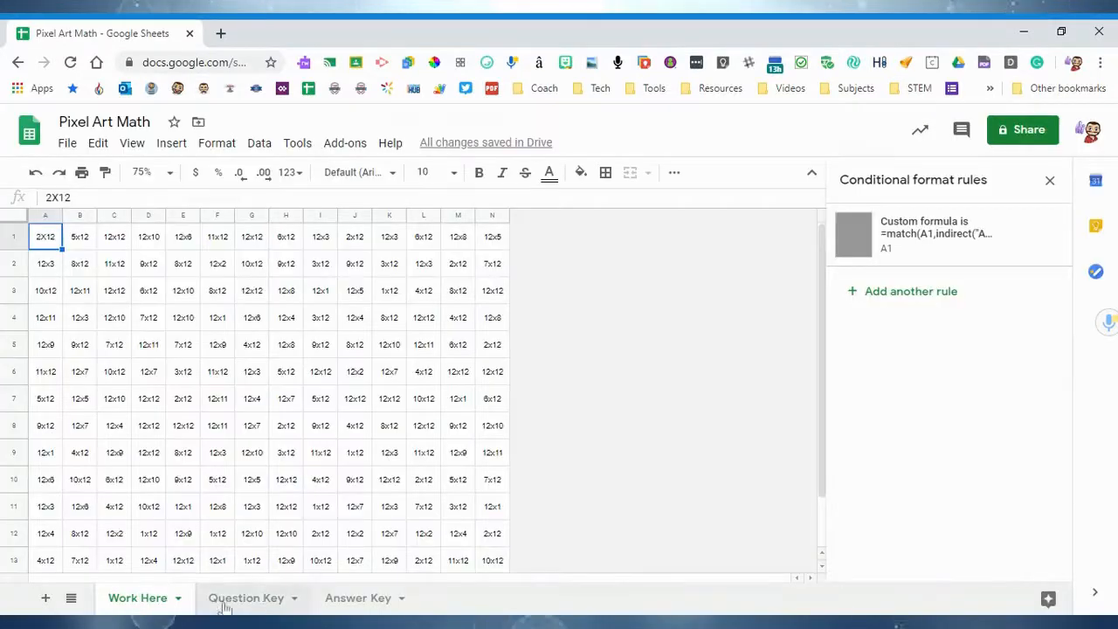
Shrink columns A through N on the Answer Key sheet to slivers so the answers are hidden.
left_click(343, 599)
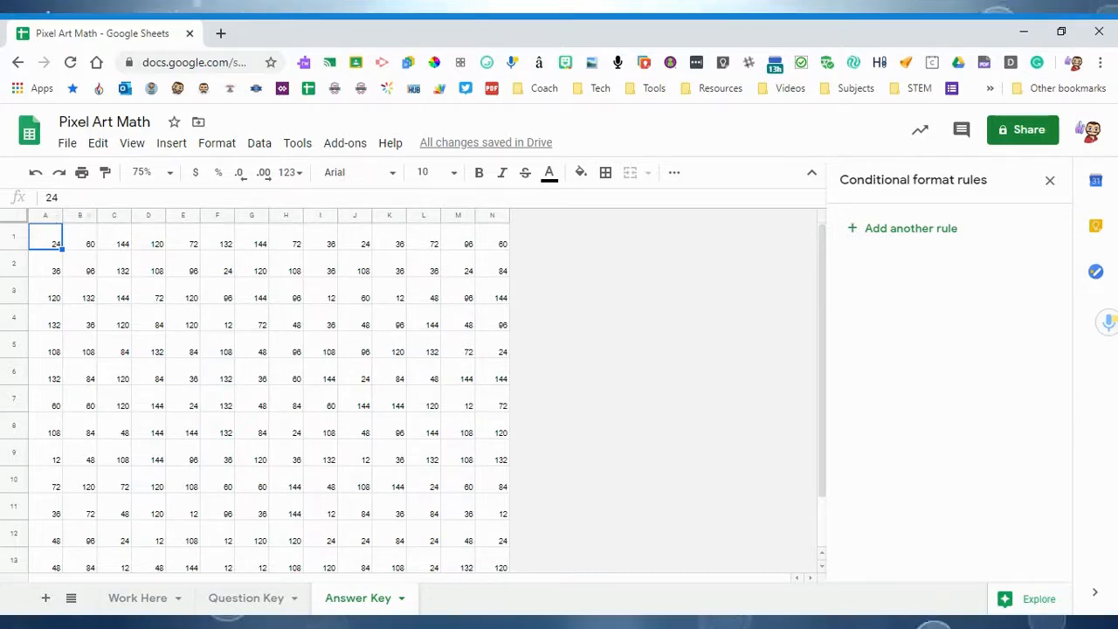
left_click(46, 216)
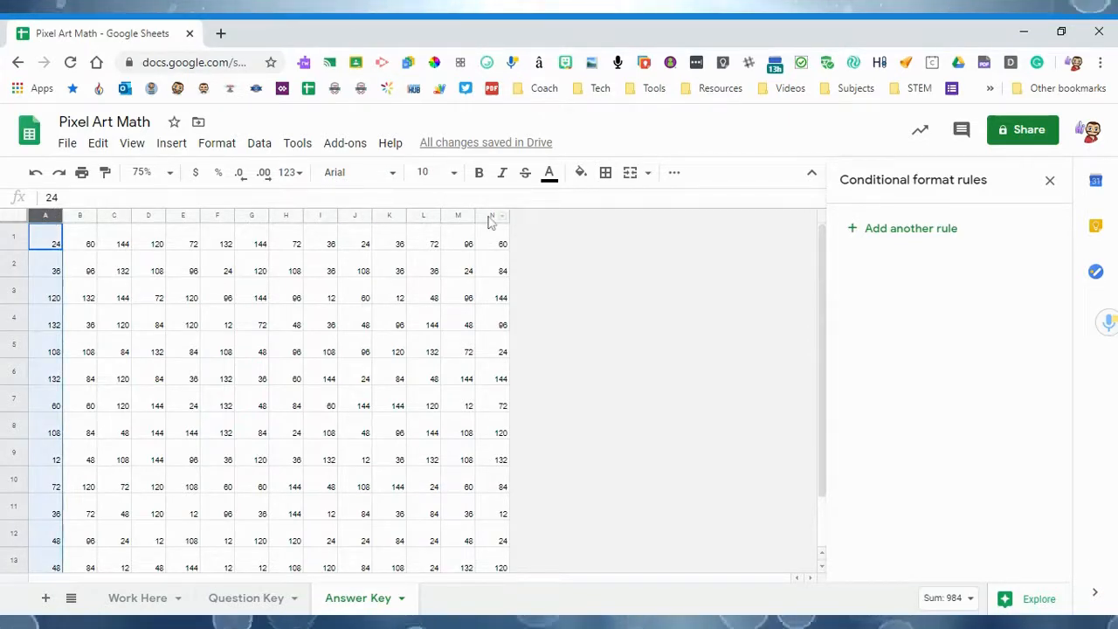
left_click(491, 216, "shift")
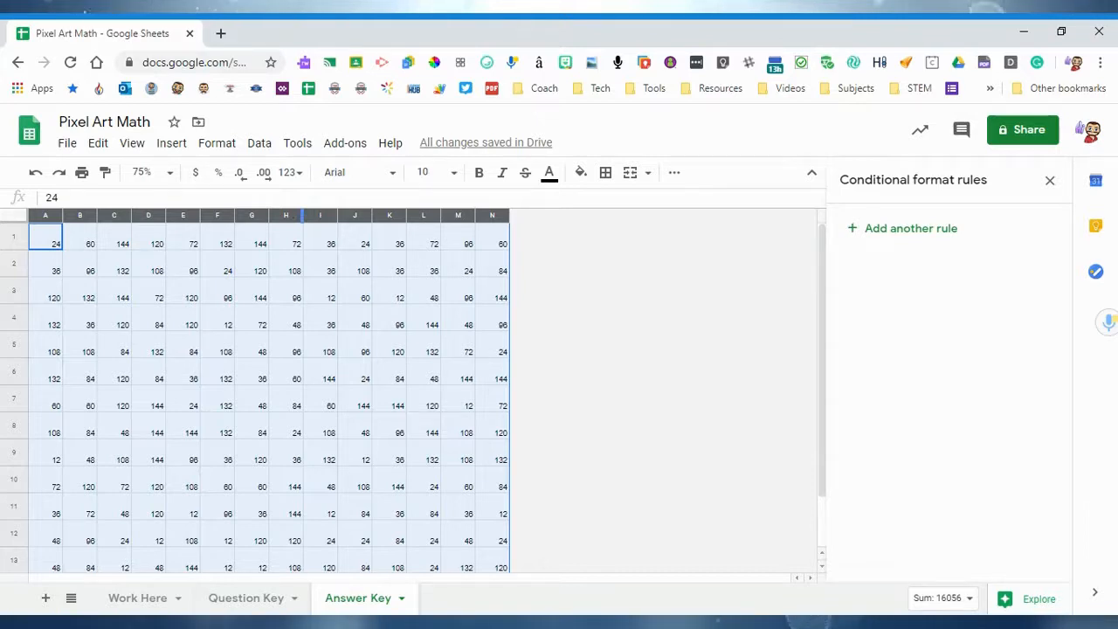
left_click_drag(302, 215, 272, 215)
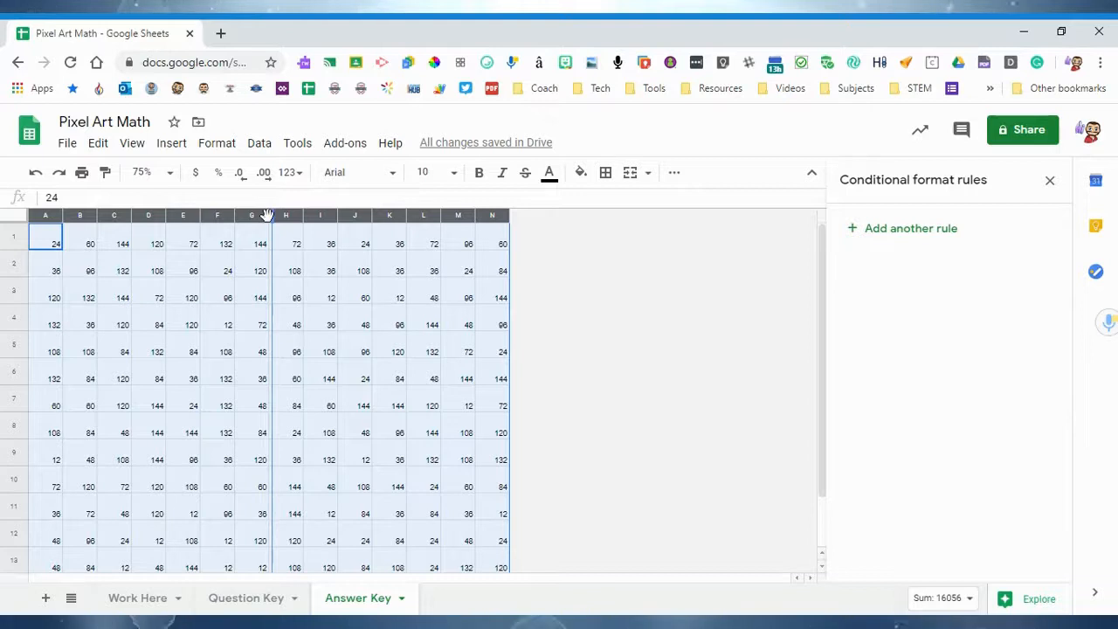
left_click_drag(267, 215, 267, 217)
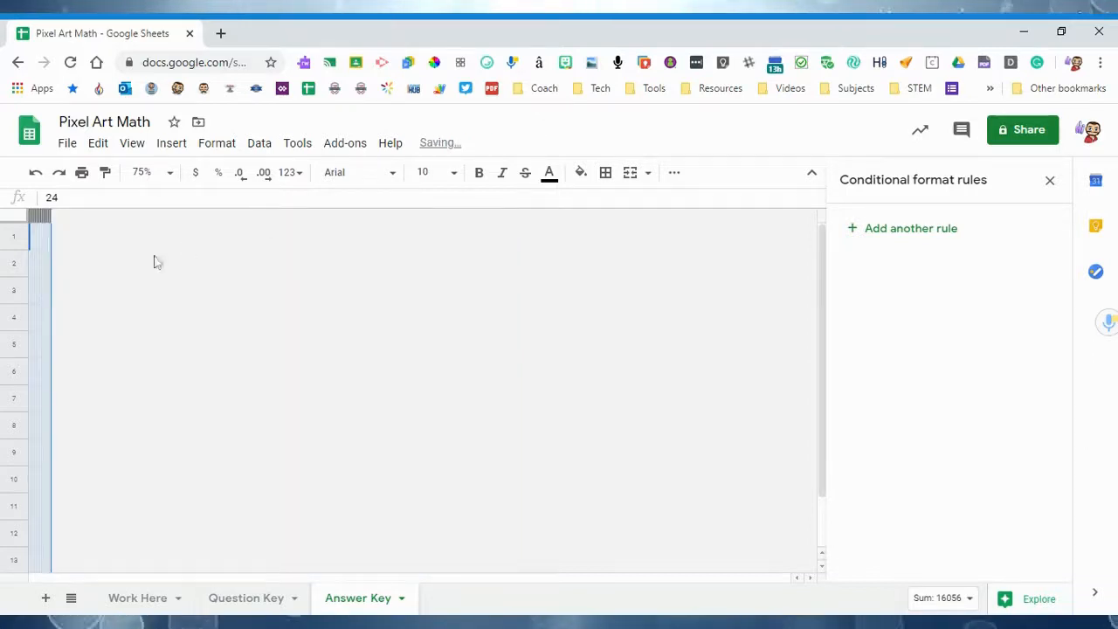
left_click(117, 269)
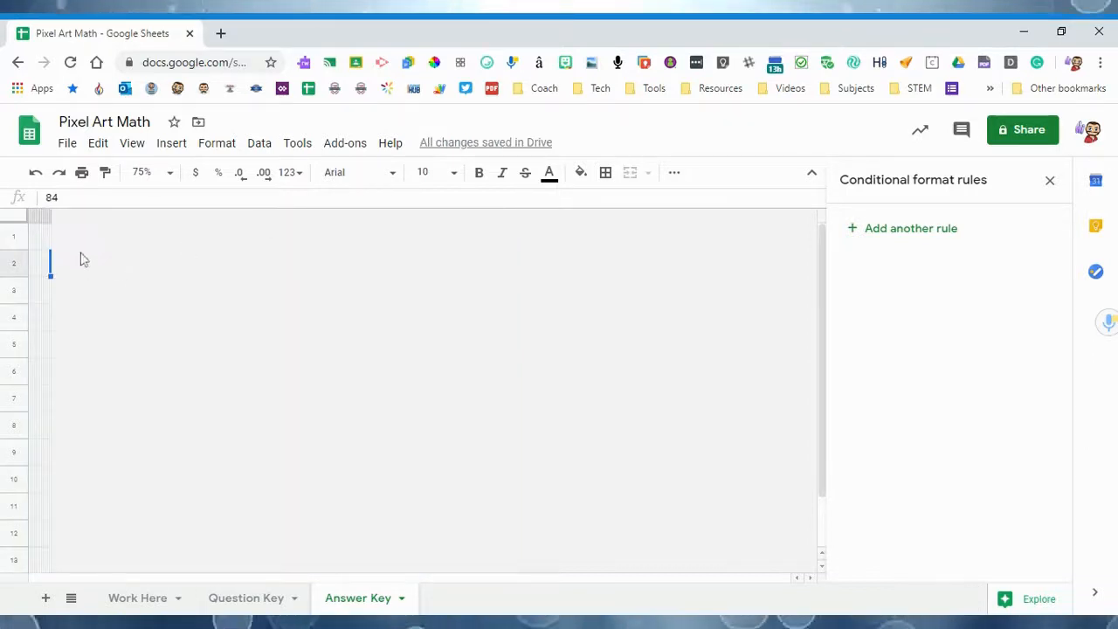
left_click(105, 324)
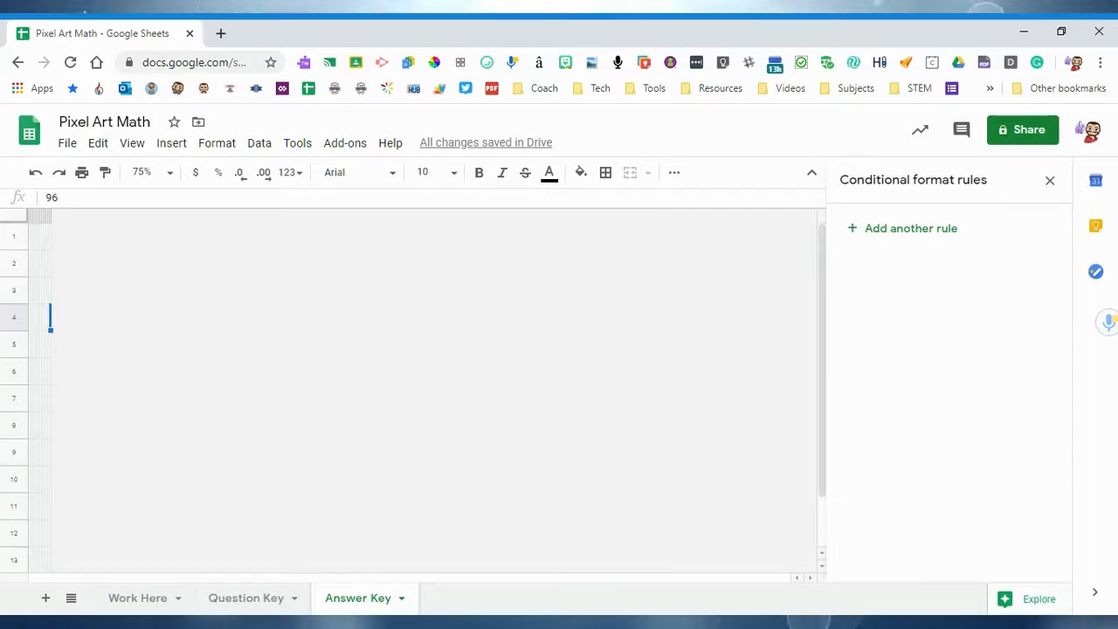
Hide the Answer Key sheet from the workbook.
right_click(349, 605)
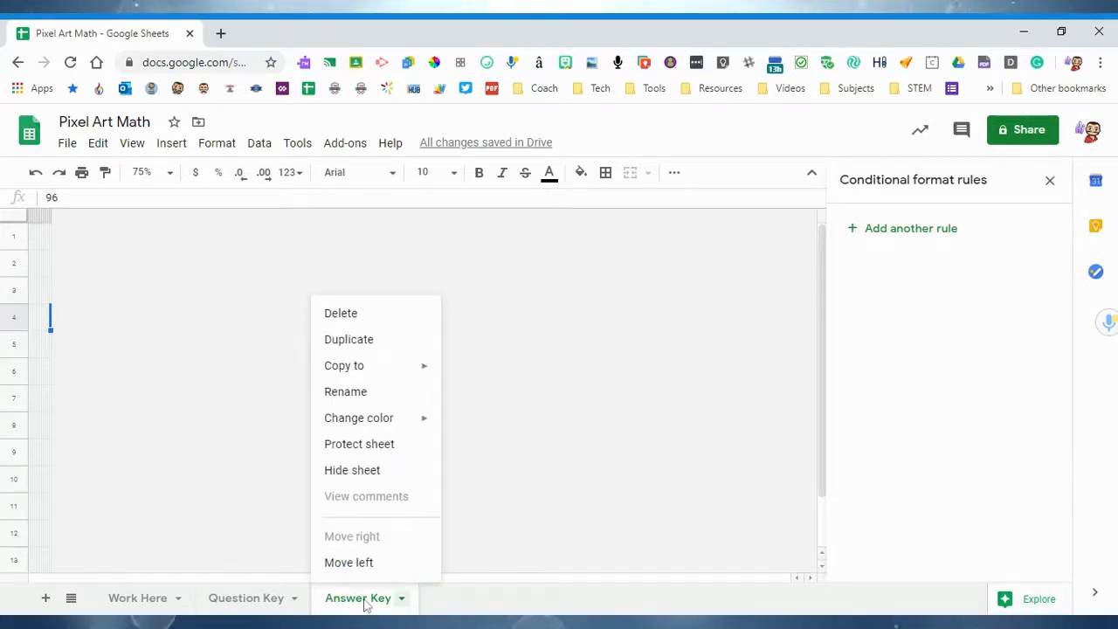
left_click(367, 474)
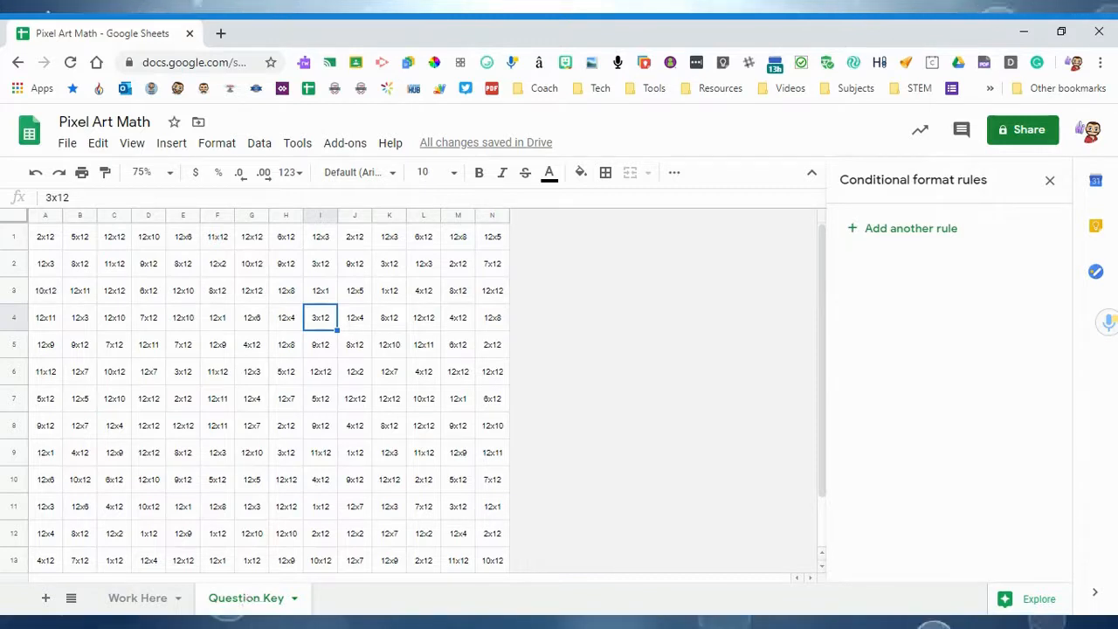
Protect the Question Key sheet so that a warning is shown when someone edits it.
right_click(248, 600)
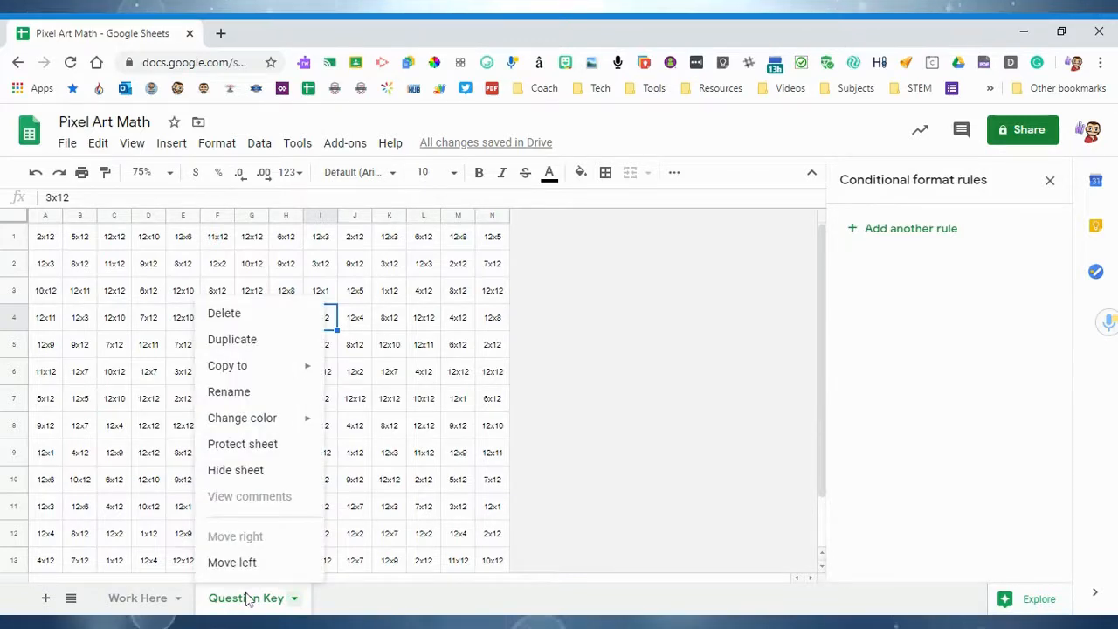
left_click(254, 447)
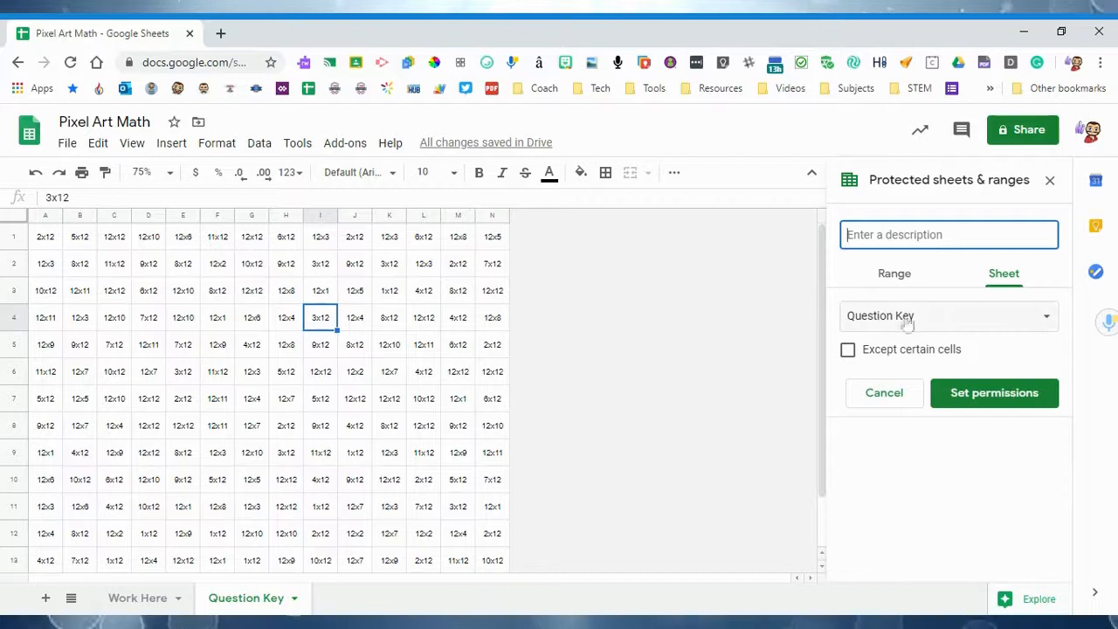
left_click(975, 402)
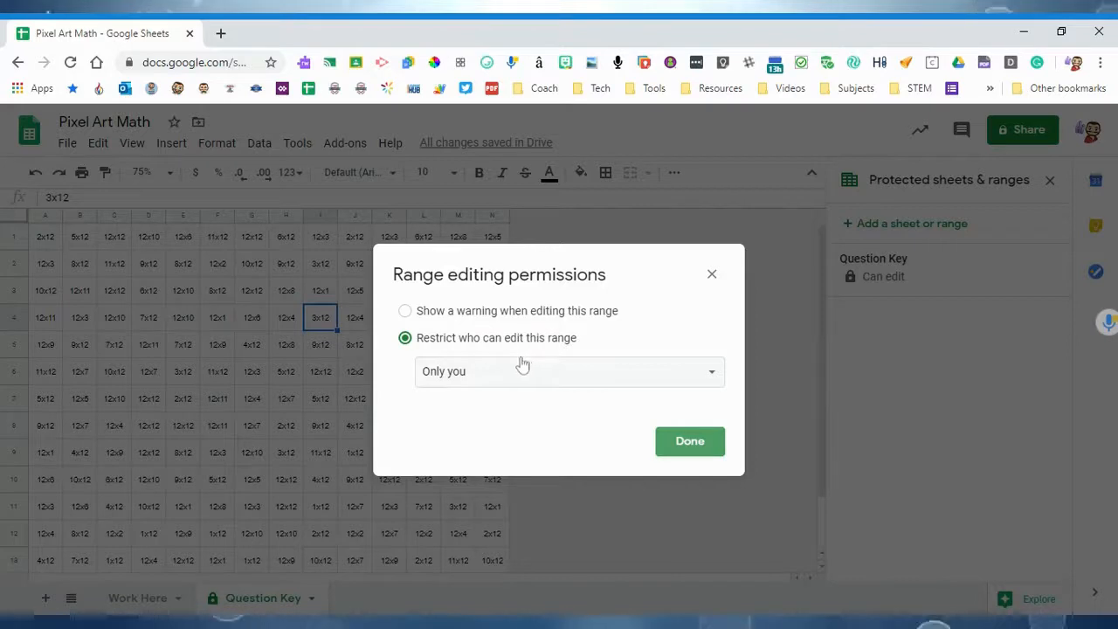
left_click(405, 312)
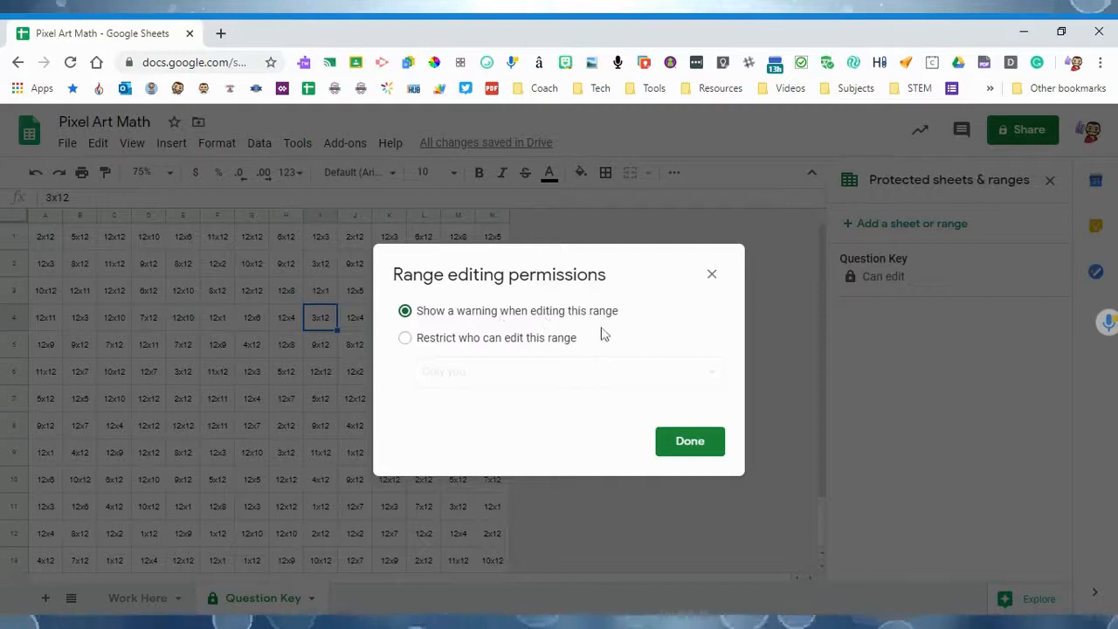
left_click(689, 442)
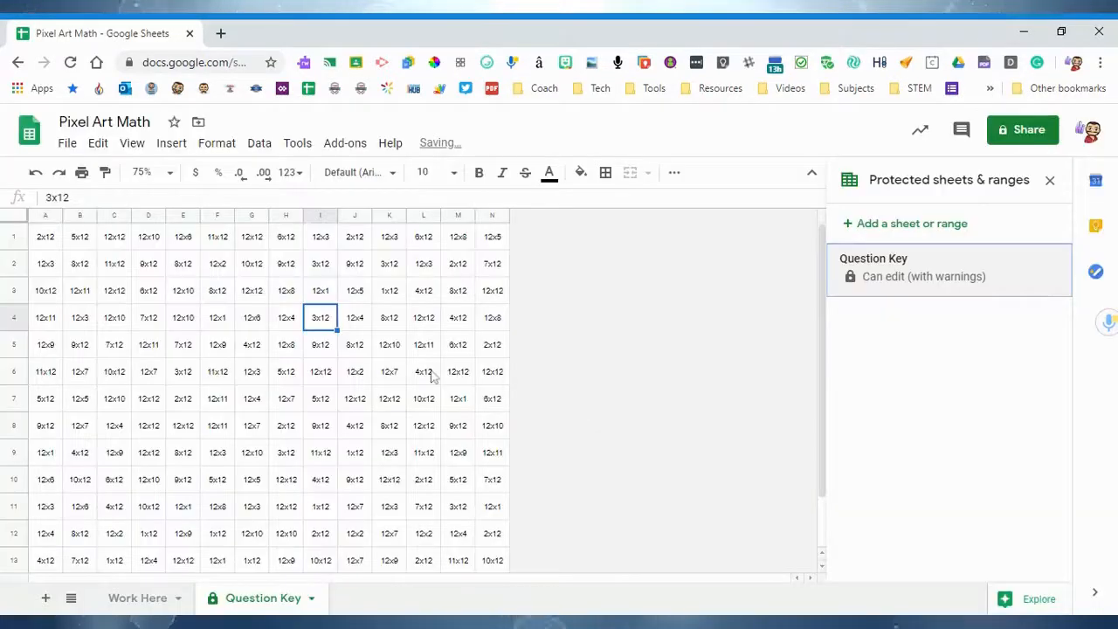
Test the Question Key protection by entering h in cell K5, and cancel the edit.
left_click(389, 348)
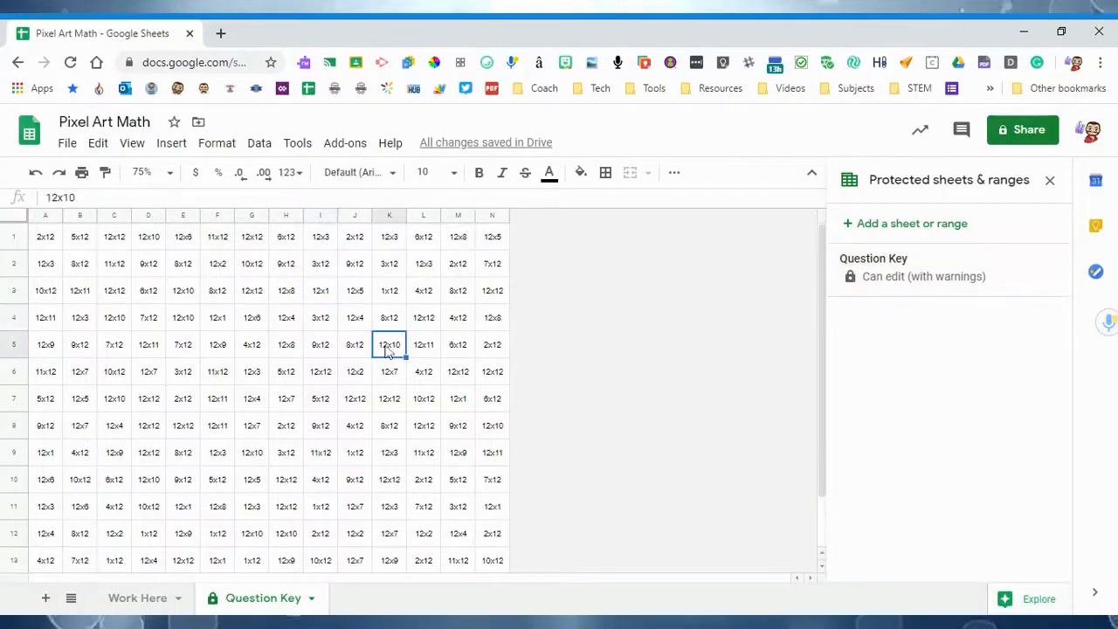
type("h")
key("Return")
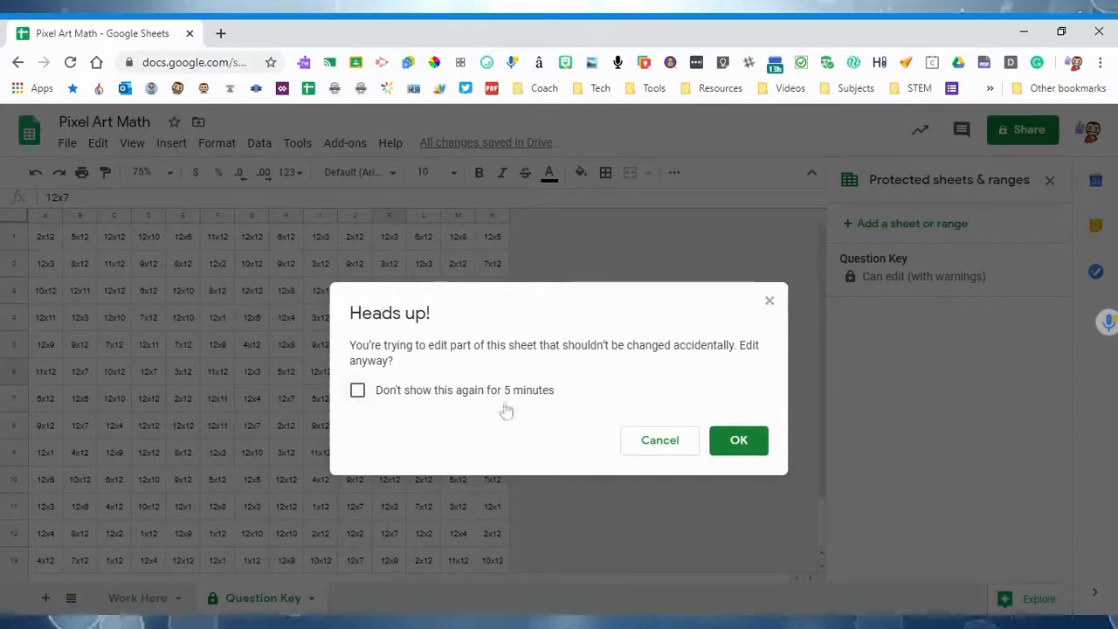
left_click(650, 447)
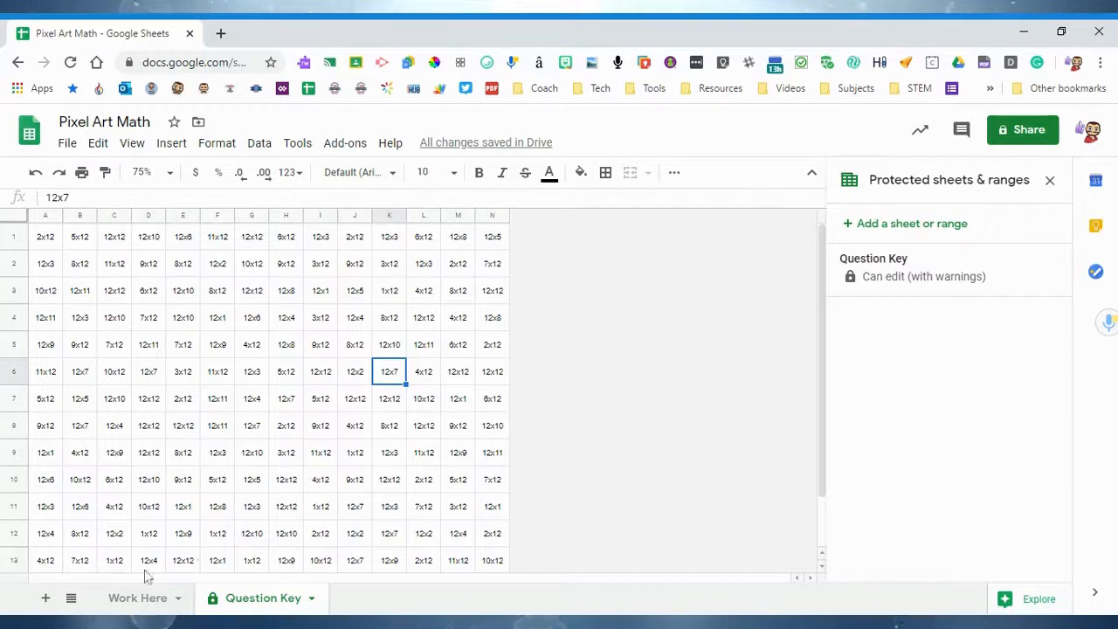
Return to the Work Here sheet and close the protected ranges and conditional formatting side panels.
left_click(136, 600)
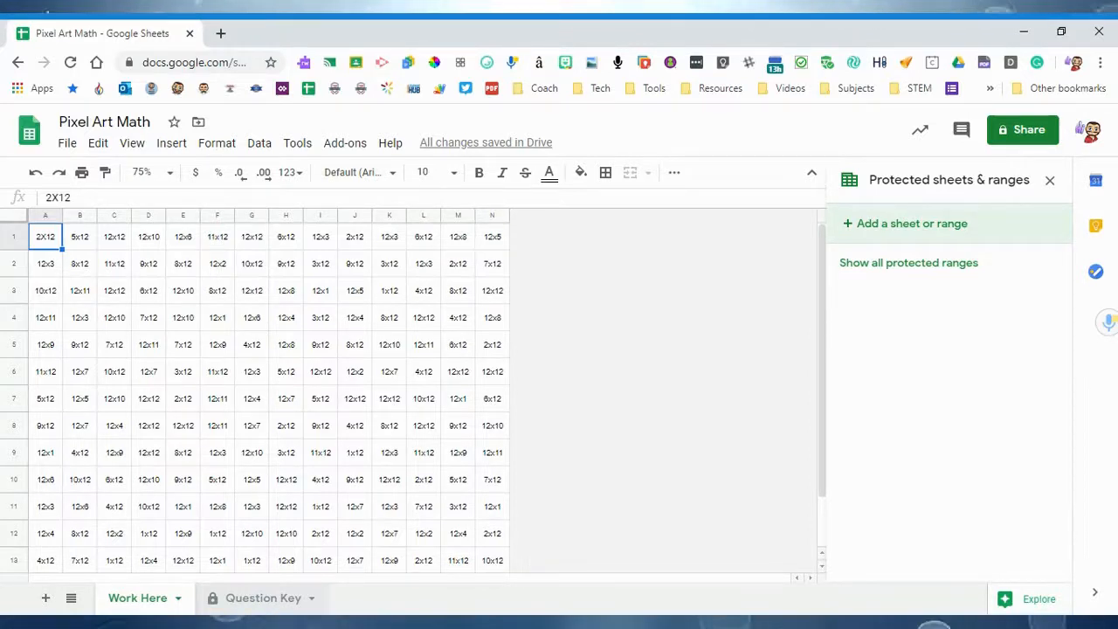
left_click(1050, 180)
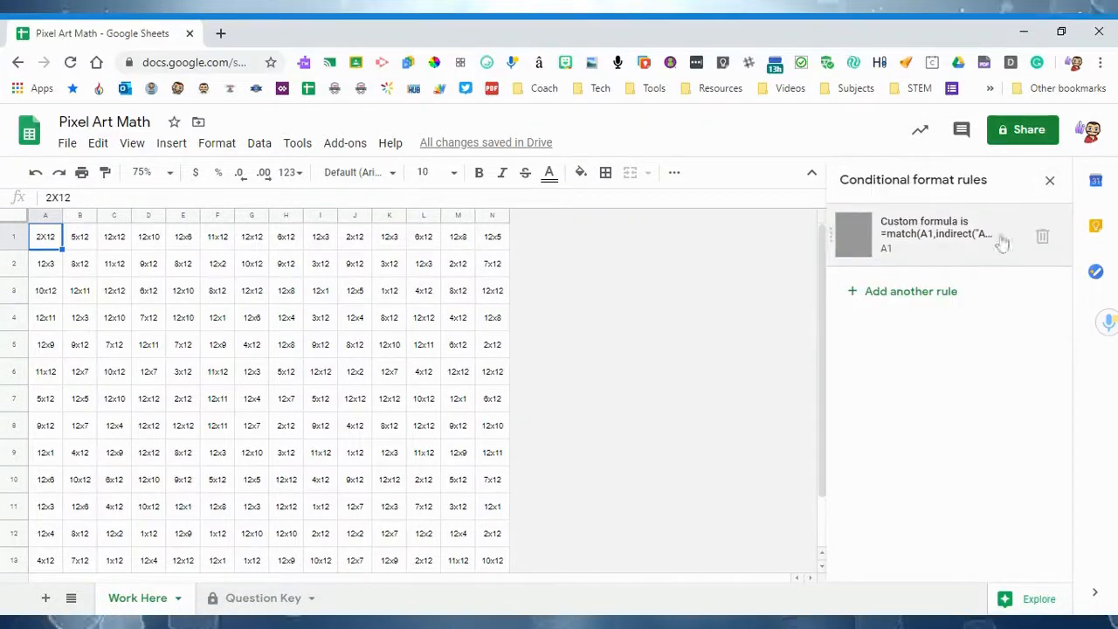
left_click(1050, 180)
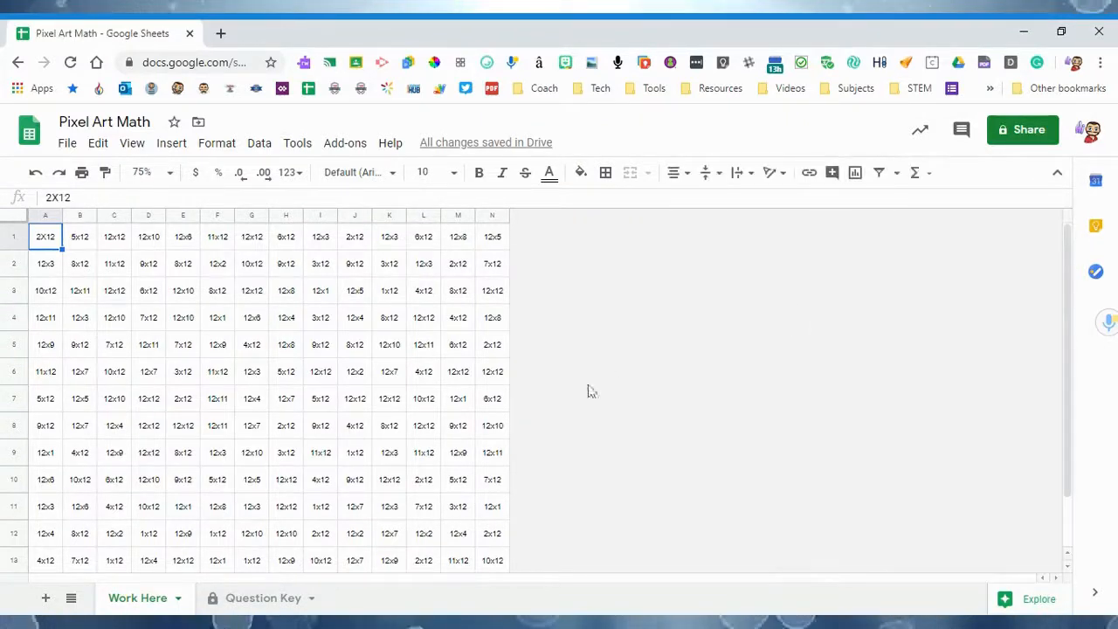